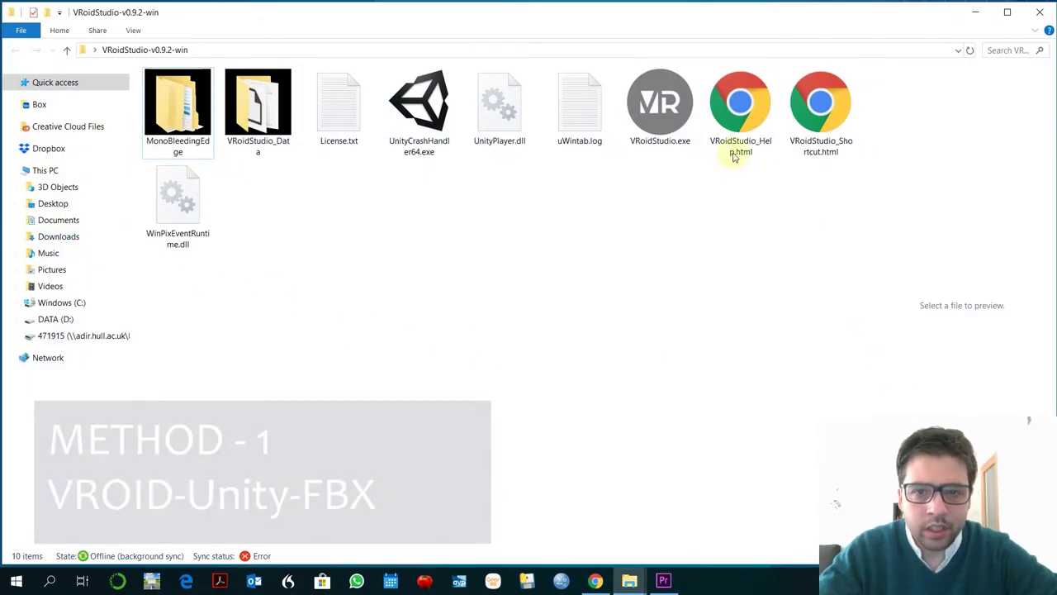
Launch VRoid Studio from VRoidStudio.exe, maximize its window, and open the Sendagaya_Shino sample avatar.
{"action": "left_click", "coordinate": [689, 113]}
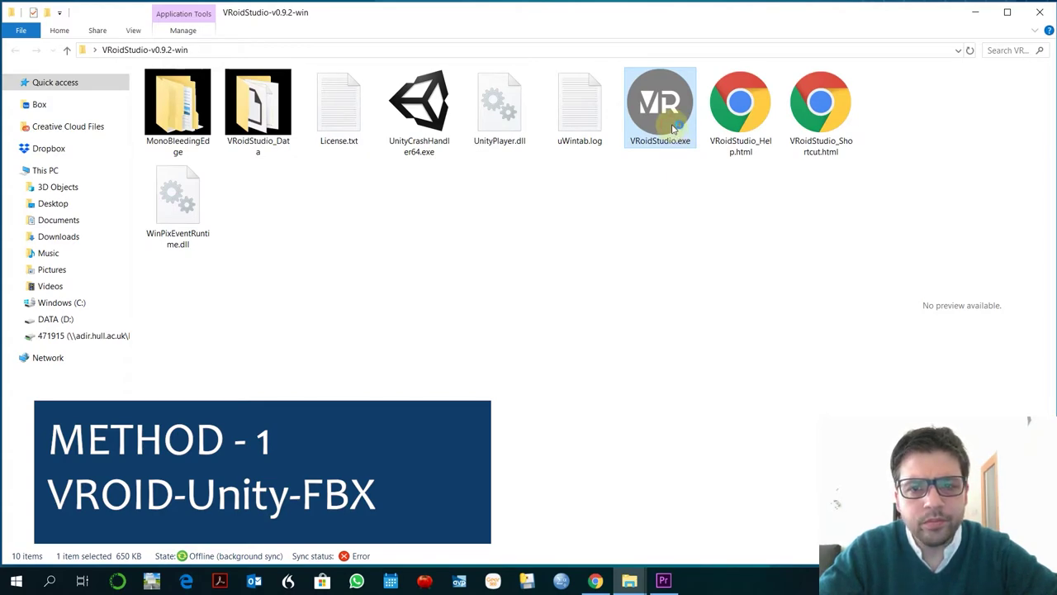
{"action": "double_click", "coordinate": [673, 130]}
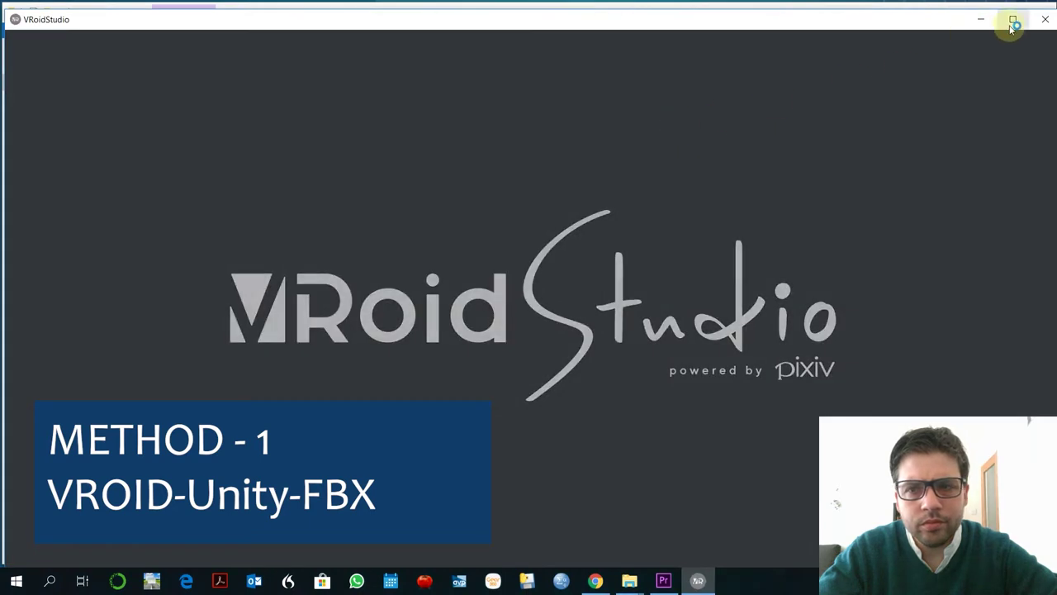
{"action": "left_click", "coordinate": [1012, 22]}
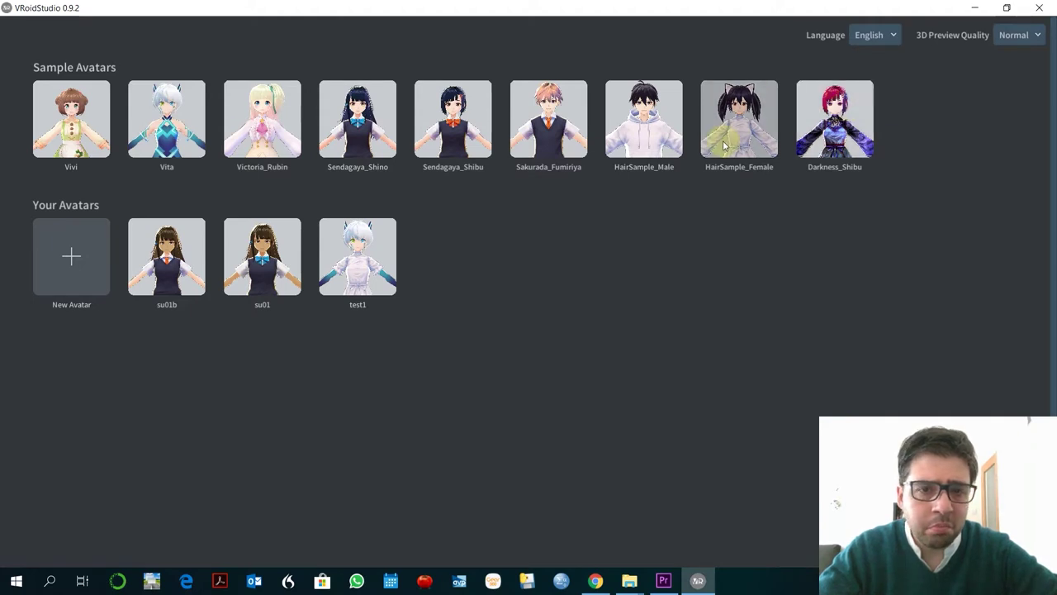
{"action": "left_click", "coordinate": [349, 147]}
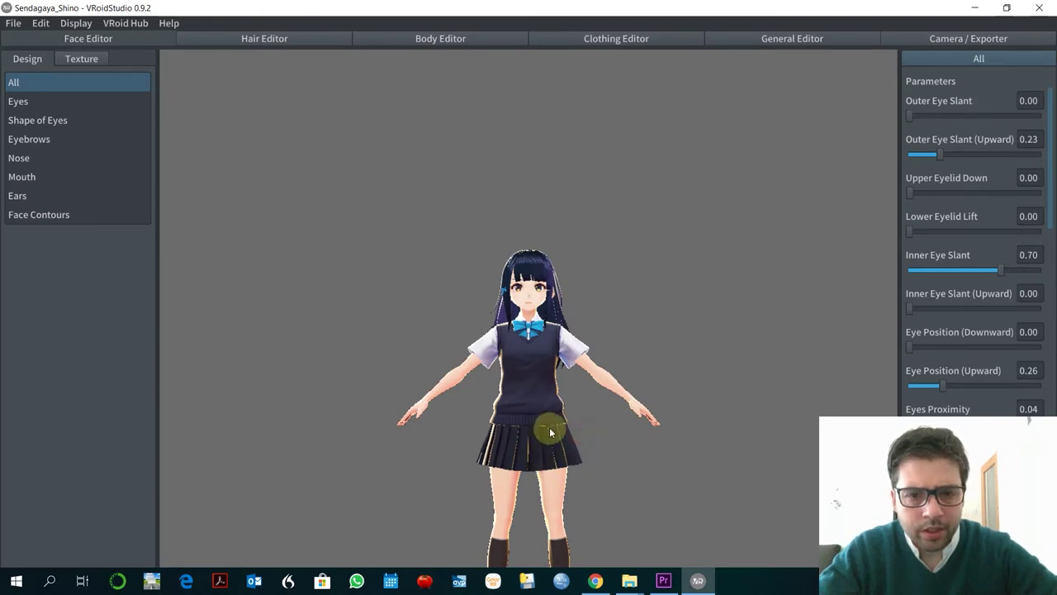
Reshape the avatar's eyes with Outer Eye Slant (Upward) 0.58, Upper Eyelid Down 0.57, Lower Eyelid Lift 0.89 and Inner Eye Slant 0.69.
{"action": "right_click_drag", "start_coordinate": [550, 371], "coordinate": [562, 394]}
{"action": "scroll", "coordinate": [546, 429], "scroll_direction": "up", "scroll_amount": 3}
{"action": "scroll", "coordinate": [545, 428], "scroll_direction": "up", "scroll_amount": 2}
{"action": "scroll", "coordinate": [562, 391], "scroll_direction": "up", "scroll_amount": 2}
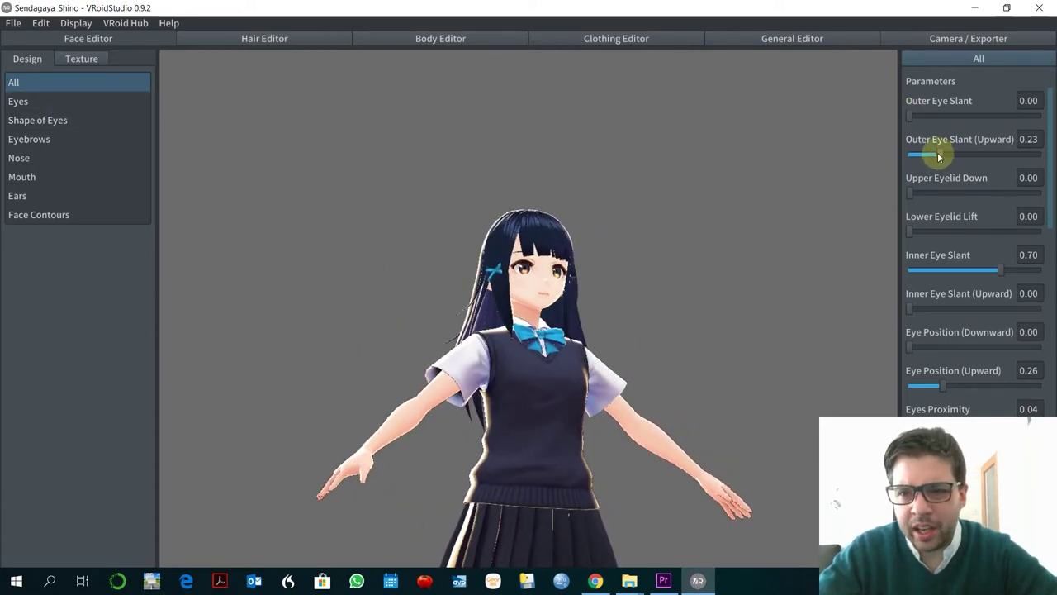
{"action": "left_click_drag", "start_coordinate": [939, 156], "coordinate": [974, 155]}
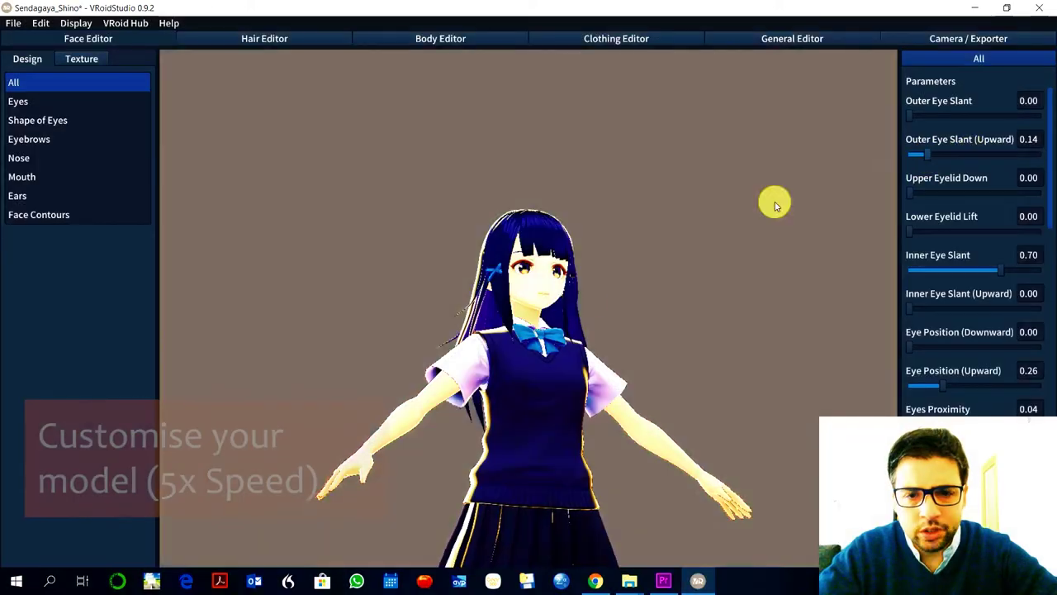
{"action": "scroll", "coordinate": [559, 313], "scroll_direction": "up", "scroll_amount": 5}
{"action": "left_click_drag", "start_coordinate": [926, 154], "coordinate": [981, 154]}
{"action": "left_click_drag", "start_coordinate": [908, 192], "coordinate": [981, 193]}
{"action": "left_click_drag", "start_coordinate": [909, 231], "coordinate": [1000, 266]}
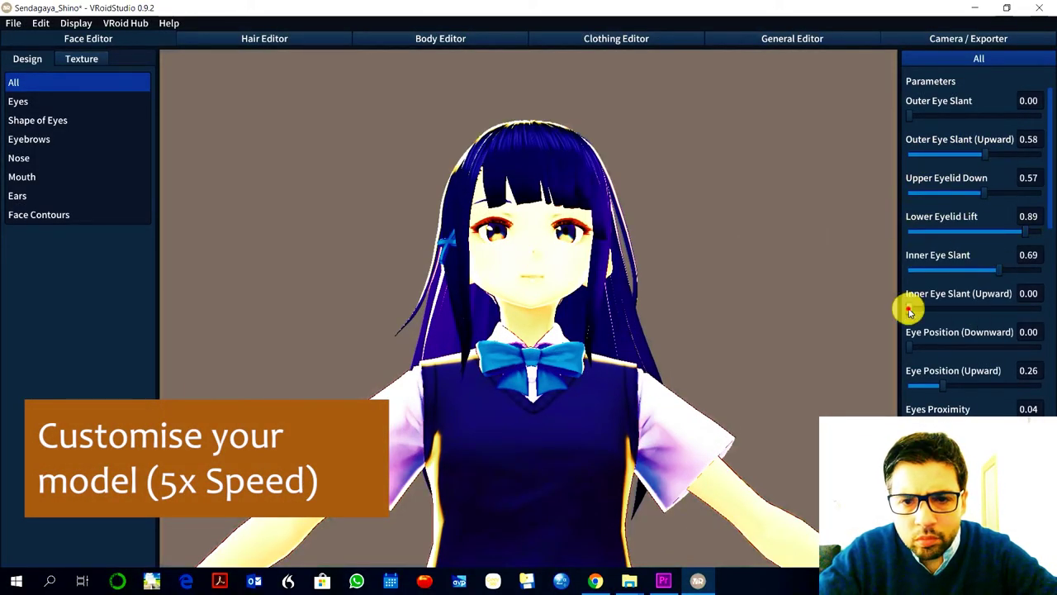
Raise Inner Eye Slant (Upward), and set Eye Height to 0.00 and Eye Shortness to 0.28.
{"action": "left_click_drag", "start_coordinate": [906, 307], "coordinate": [986, 338]}
{"action": "scroll", "coordinate": [983, 343], "scroll_direction": "down", "scroll_amount": 3}
{"action": "scroll", "coordinate": [981, 347], "scroll_direction": "down", "scroll_amount": 3}
{"action": "left_click_drag", "start_coordinate": [946, 164], "coordinate": [904, 162]}
{"action": "left_click_drag", "start_coordinate": [908, 203], "coordinate": [945, 204]}
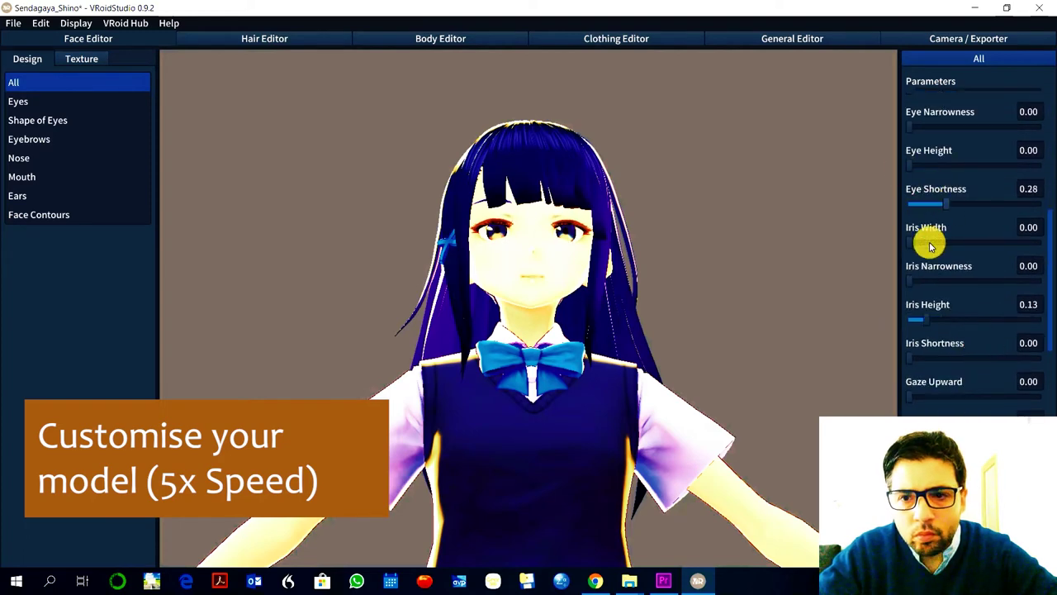
Adjust the irises with Iris Width 0.16, Iris Narrowness 0.08, Iris Height 0.00 and Iris Shortness 0.00.
{"action": "left_click_drag", "start_coordinate": [911, 242], "coordinate": [930, 242]}
{"action": "left_click_drag", "start_coordinate": [910, 281], "coordinate": [919, 281]}
{"action": "left_click_drag", "start_coordinate": [926, 318], "coordinate": [830, 324]}
{"action": "left_click_drag", "start_coordinate": [911, 357], "coordinate": [870, 363]}
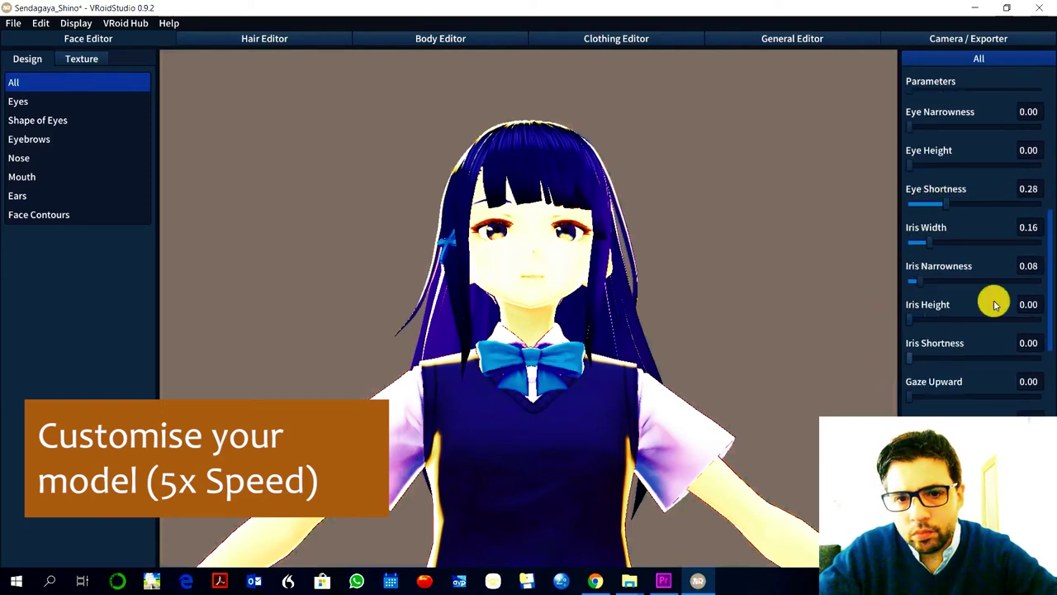
Raise the avatar's Frowned Eyebrows parameter to about 0.22.
{"action": "scroll", "coordinate": [675, 317], "scroll_direction": "down", "scroll_amount": 2}
{"action": "scroll", "coordinate": [966, 325], "scroll_direction": "down", "scroll_amount": 3}
{"action": "left_click_drag", "start_coordinate": [908, 231], "coordinate": [944, 253]}
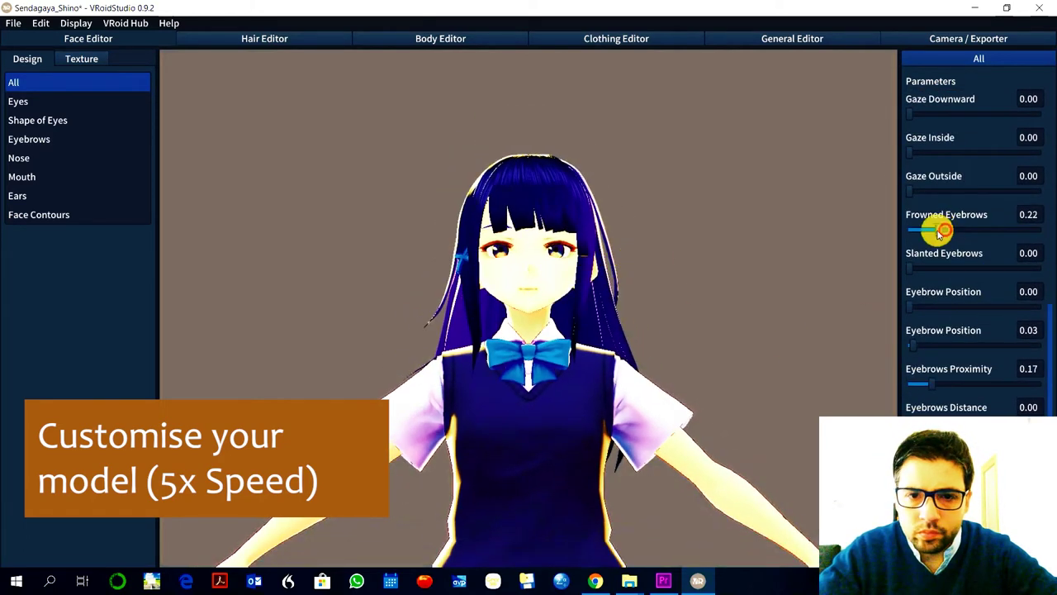
Set Mouth Narrowness to 0.32 and Mouth Width to 0.10, and raise the Faceline Position values.
{"action": "scroll", "coordinate": [944, 253], "scroll_direction": "down", "scroll_amount": 3}
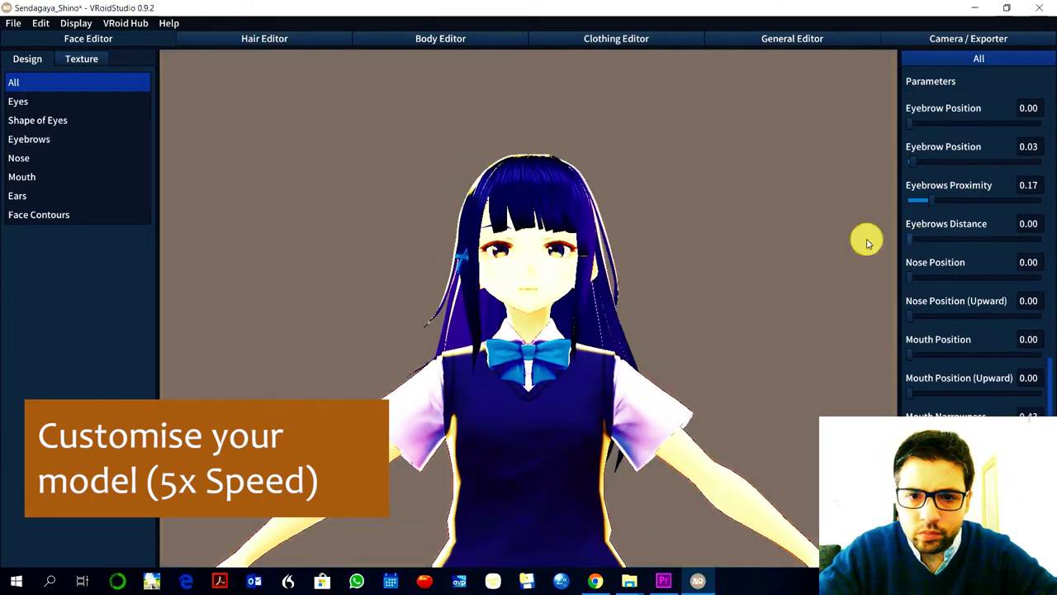
{"action": "scroll", "coordinate": [917, 217], "scroll_direction": "down", "scroll_amount": 3}
{"action": "left_click_drag", "start_coordinate": [909, 206], "coordinate": [951, 205]}
{"action": "left_click_drag", "start_coordinate": [909, 243], "coordinate": [921, 244]}
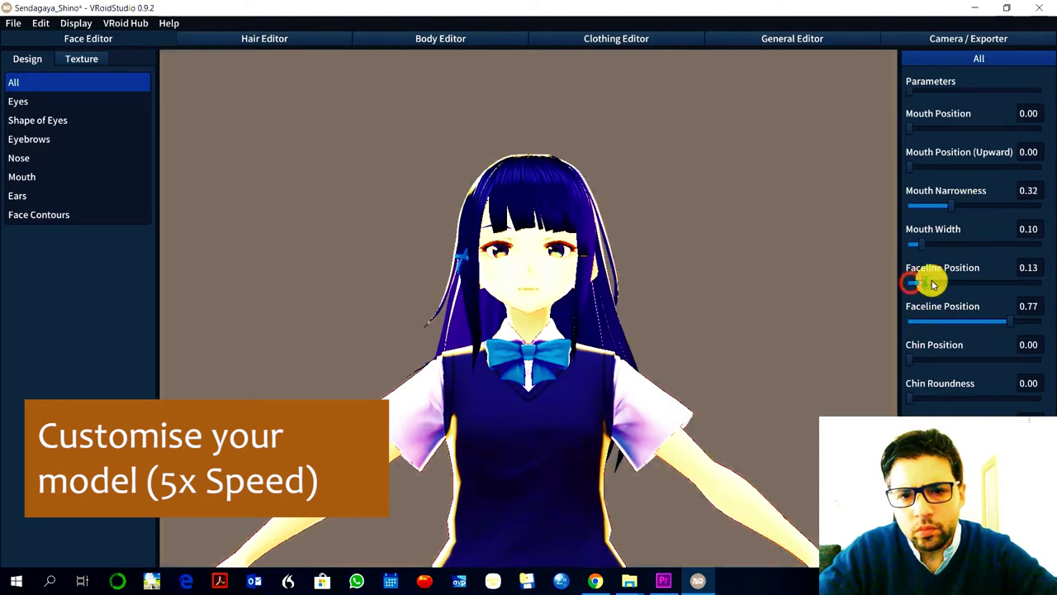
{"action": "left_click_drag", "start_coordinate": [1009, 321], "coordinate": [1041, 321]}
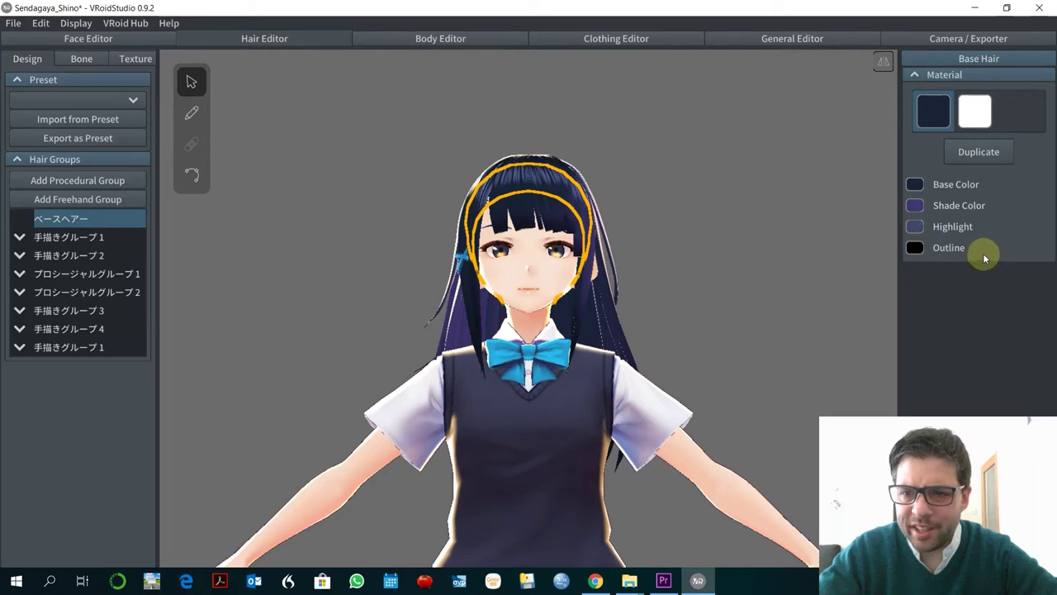
Select the fringe hair group 手描きグループ 1 and narrow the program window so its parameters can be reached.
{"action": "left_click", "coordinate": [118, 255]}
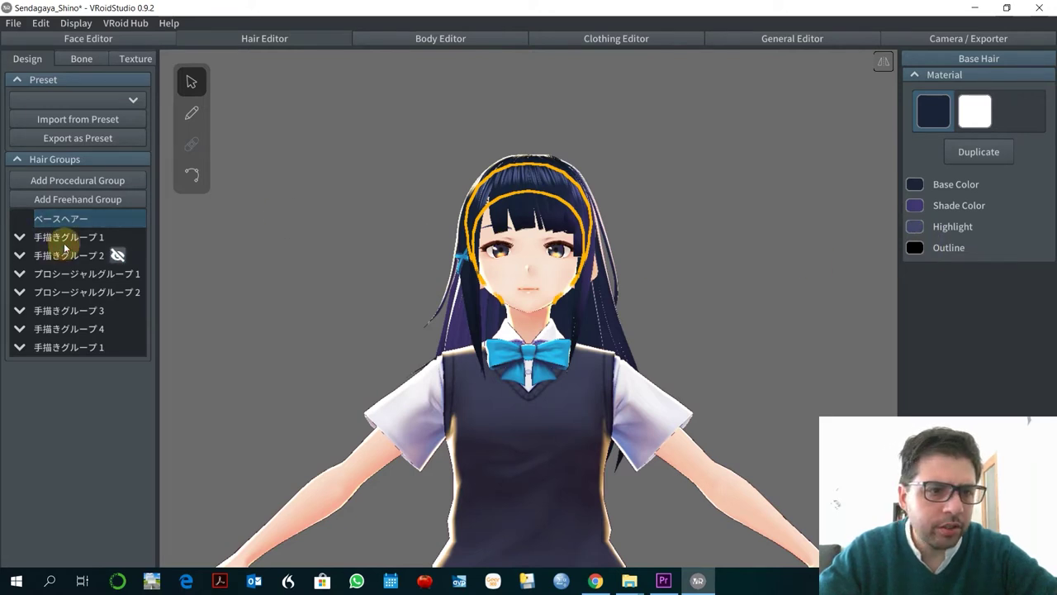
{"action": "left_click", "coordinate": [66, 239]}
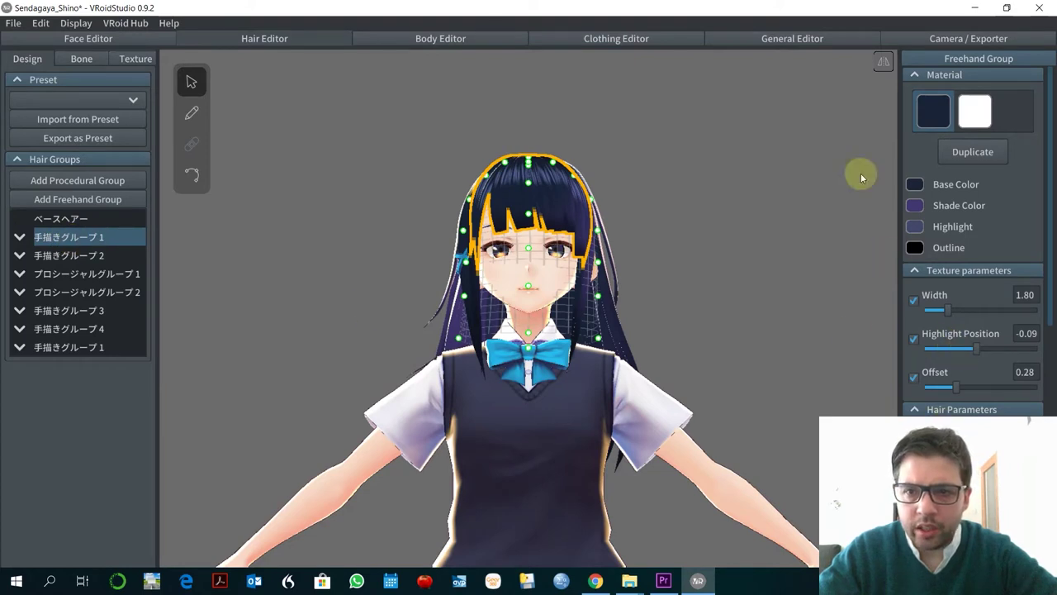
{"action": "double_click", "coordinate": [834, 7]}
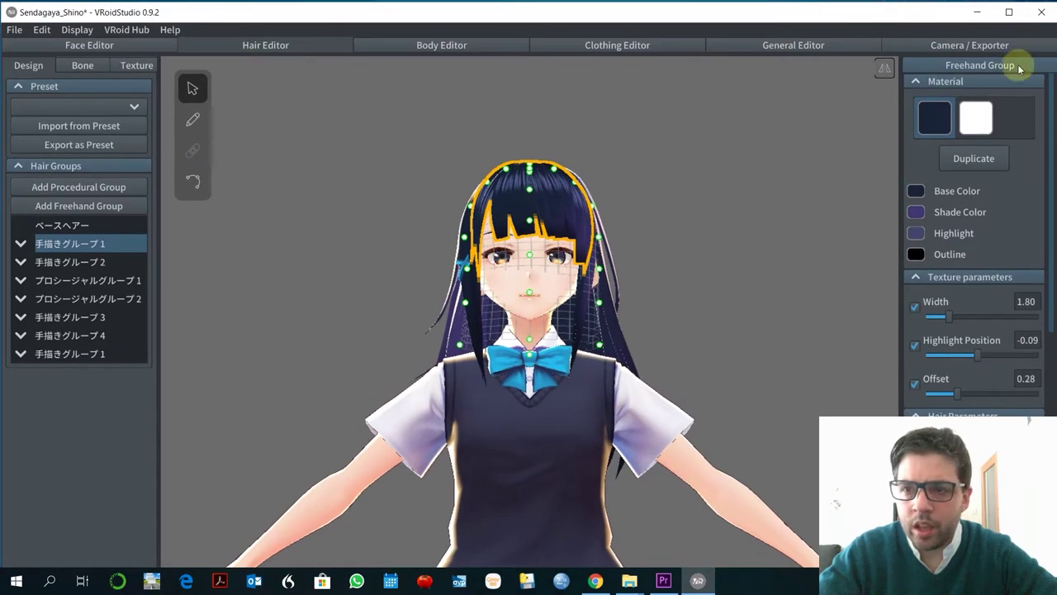
{"action": "left_click_drag", "start_coordinate": [921, 23], "coordinate": [881, 26]}
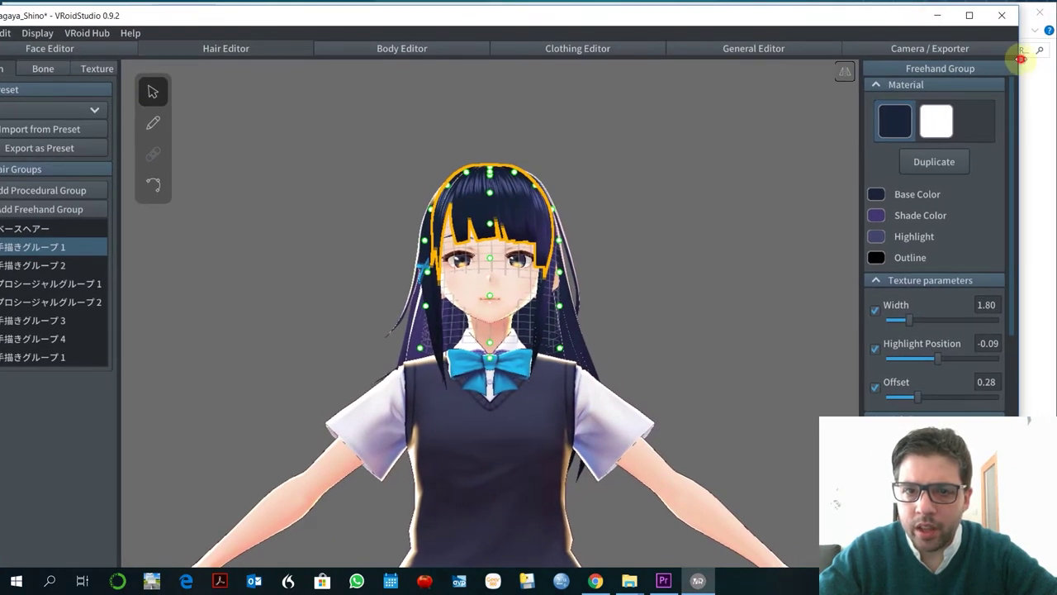
{"action": "left_click_drag", "start_coordinate": [1022, 58], "coordinate": [799, 63]}
{"action": "left_click_drag", "start_coordinate": [645, 19], "coordinate": [684, 16]}
Set the Curve of the freehand hair groups 手描きグループ 1 (fringe) and 手描きグループ 2 to Squid.
{"action": "scroll", "coordinate": [760, 401], "scroll_direction": "down", "scroll_amount": 10}
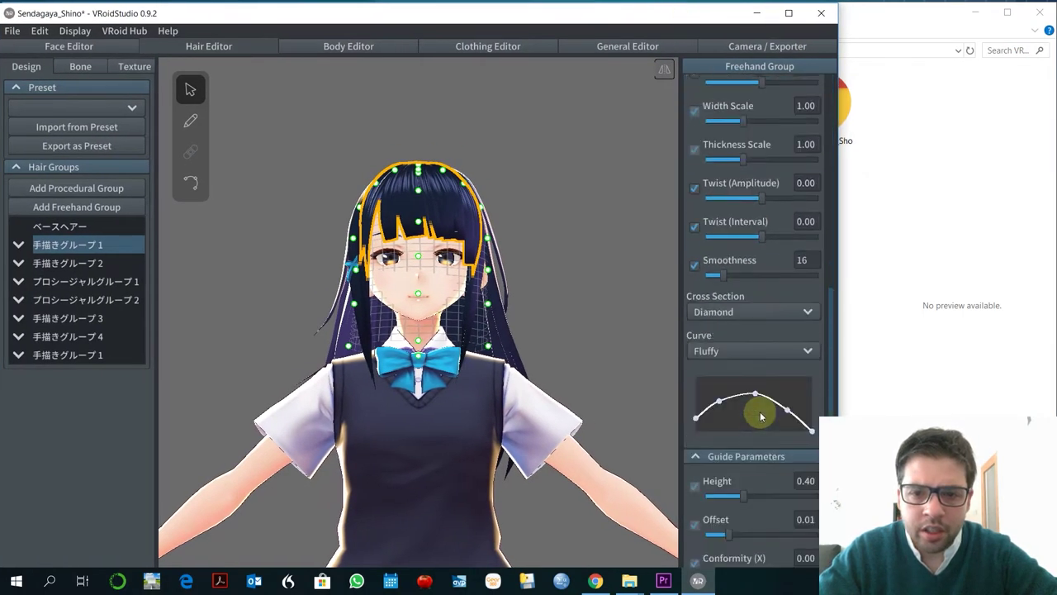
{"action": "scroll", "coordinate": [762, 416], "scroll_direction": "down", "scroll_amount": 2}
{"action": "left_click", "coordinate": [763, 305]}
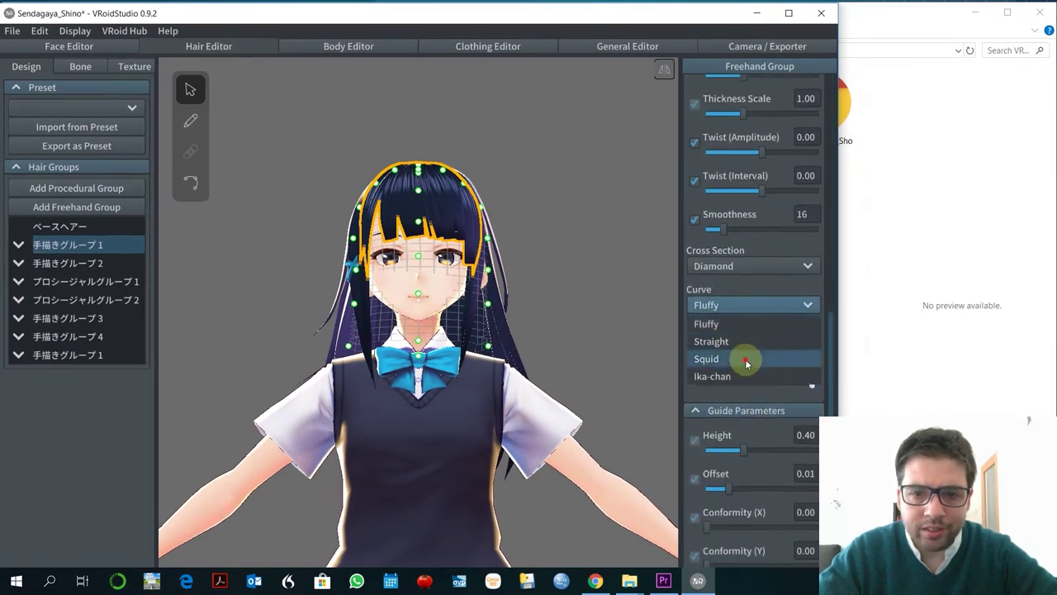
{"action": "left_click", "coordinate": [745, 361]}
{"action": "left_click", "coordinate": [103, 263]}
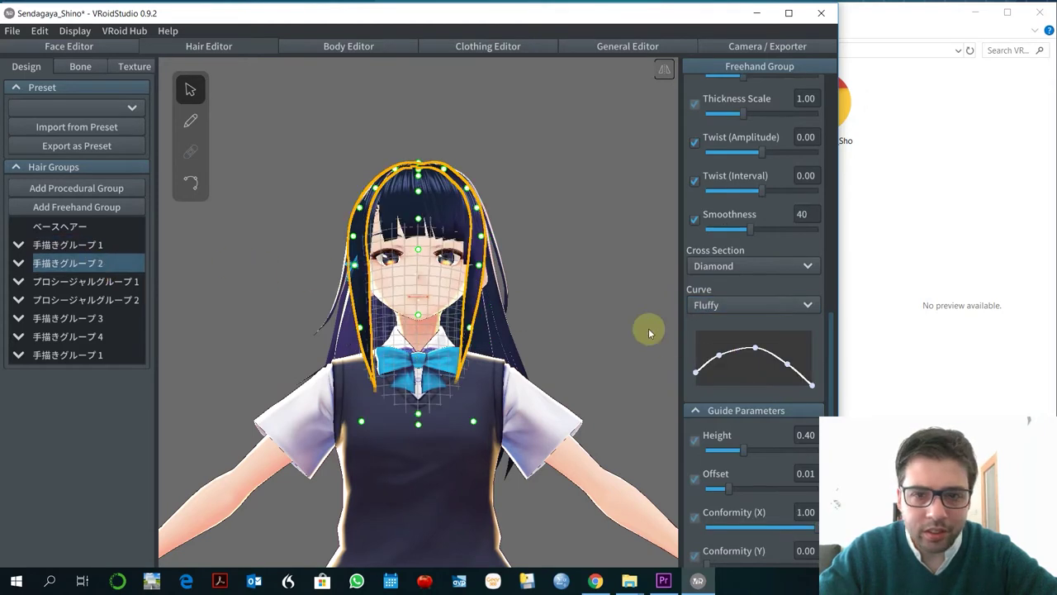
{"action": "left_click", "coordinate": [746, 303]}
{"action": "left_click", "coordinate": [741, 358]}
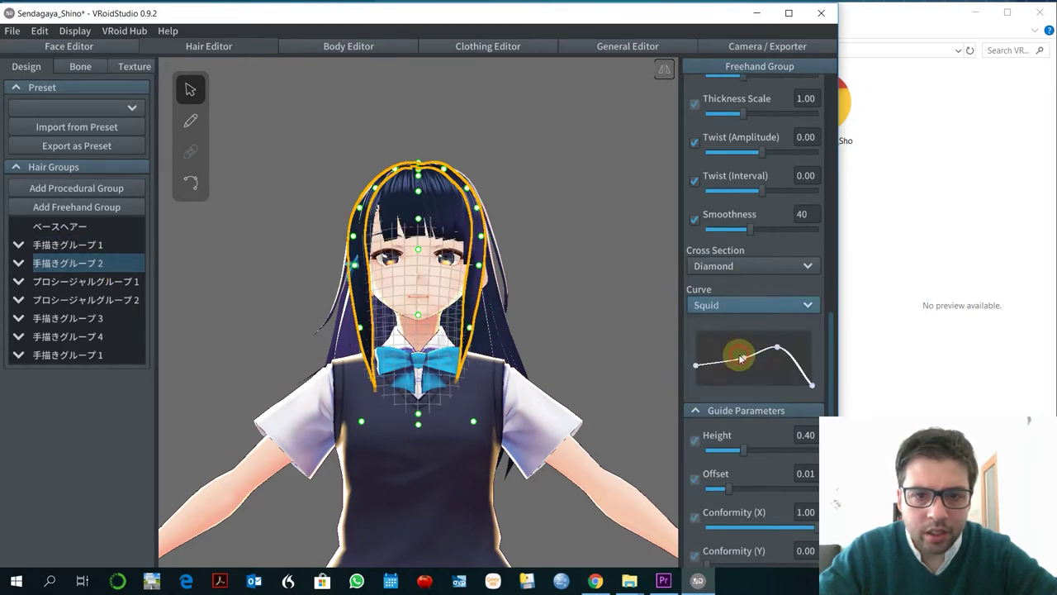
Set the Curve of both procedural hair groups, プロシージャルグループ 1 and プロシージャルグループ 2, to Squid.
{"action": "left_click", "coordinate": [91, 282]}
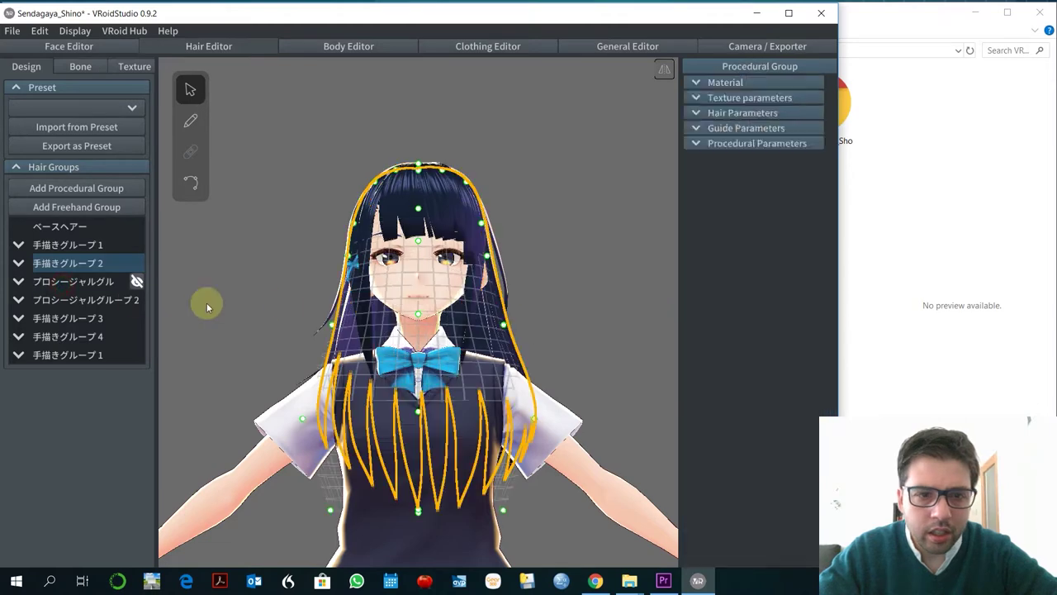
{"action": "scroll", "coordinate": [733, 409], "scroll_direction": "down", "scroll_amount": 3}
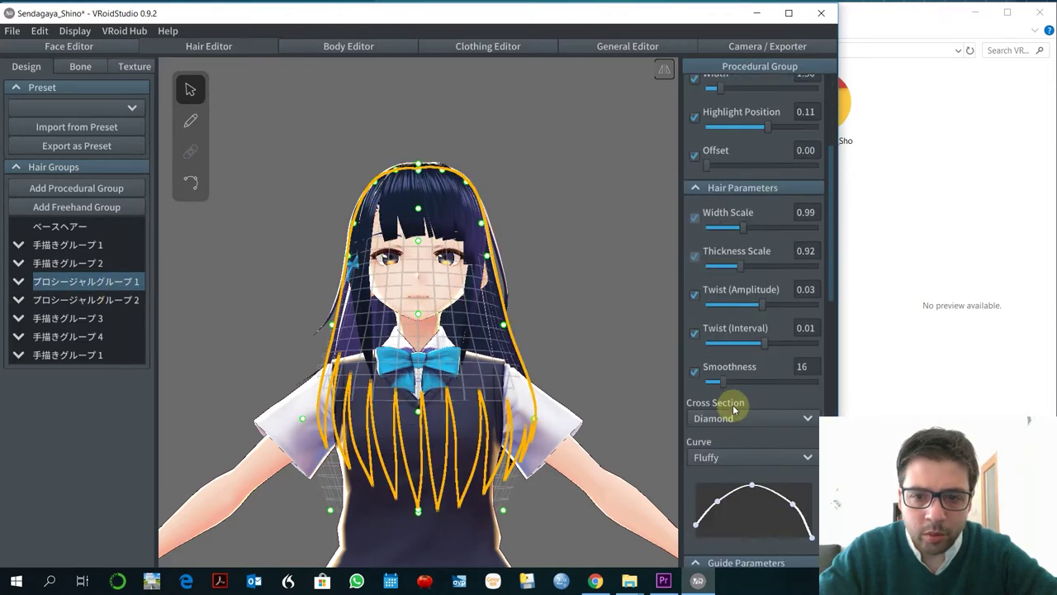
{"action": "left_click", "coordinate": [731, 456]}
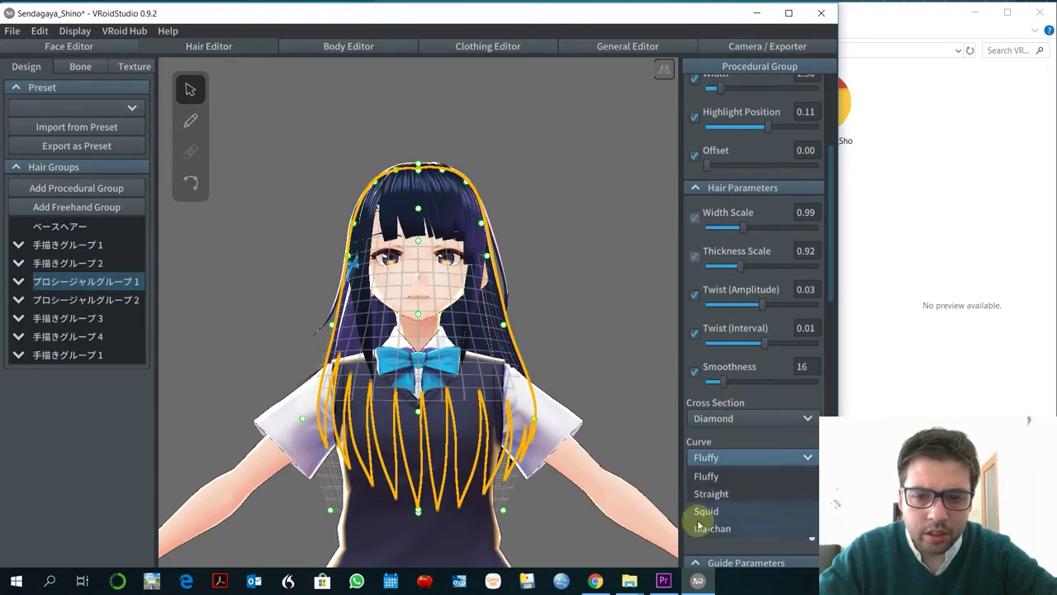
{"action": "left_click", "coordinate": [705, 511]}
{"action": "left_click", "coordinate": [132, 299]}
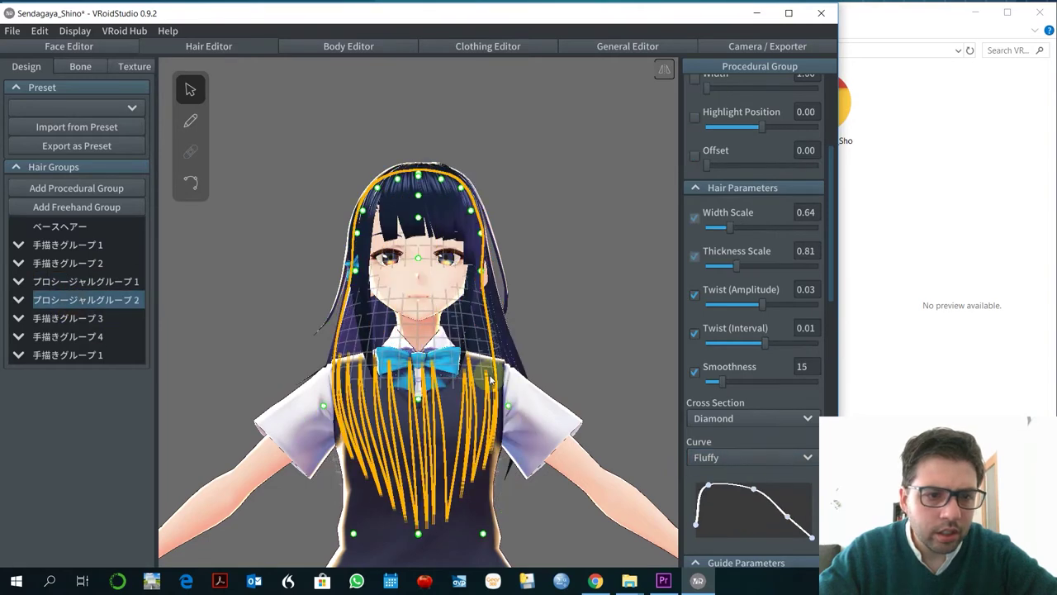
{"action": "left_click", "coordinate": [736, 457]}
{"action": "left_click", "coordinate": [732, 511]}
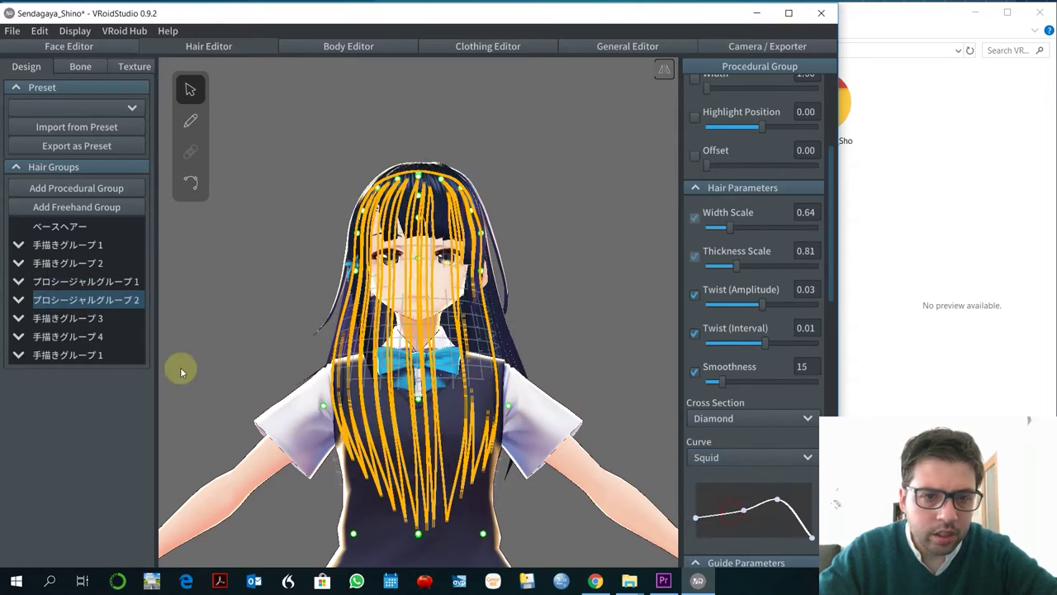
Set the Curve of the freehand hair groups 手描きグループ 3 and 手描きグループ 4 to Squid.
{"action": "left_click", "coordinate": [142, 318]}
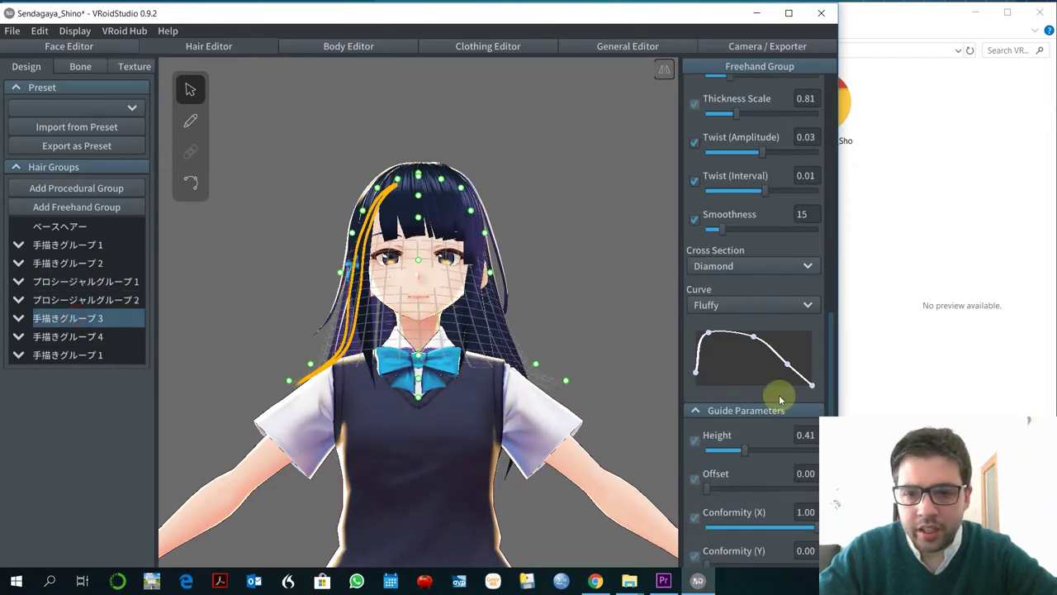
{"action": "left_click", "coordinate": [766, 303]}
{"action": "left_click", "coordinate": [751, 359]}
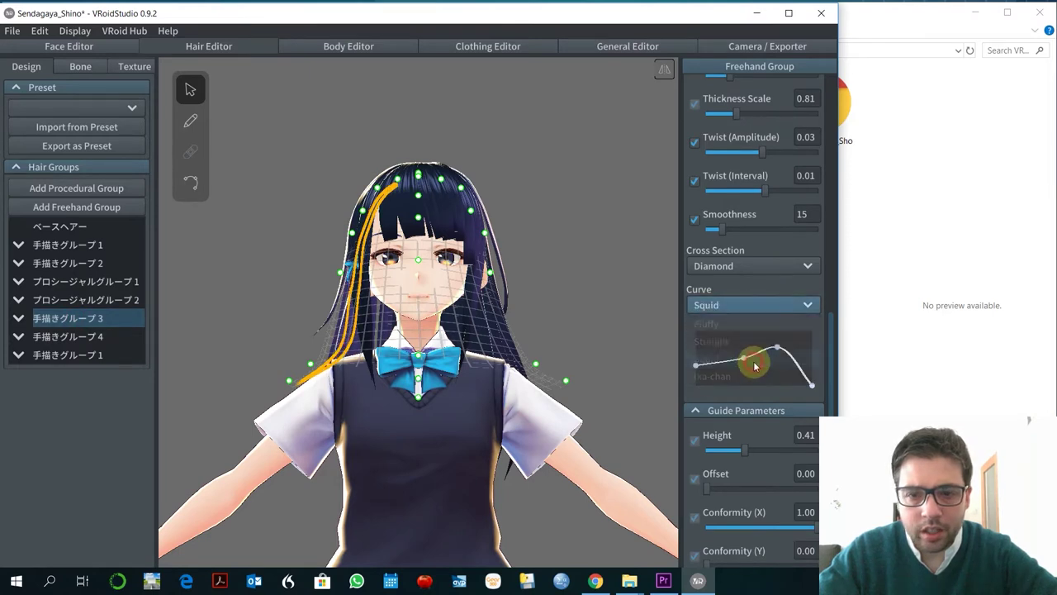
{"action": "left_click", "coordinate": [74, 337]}
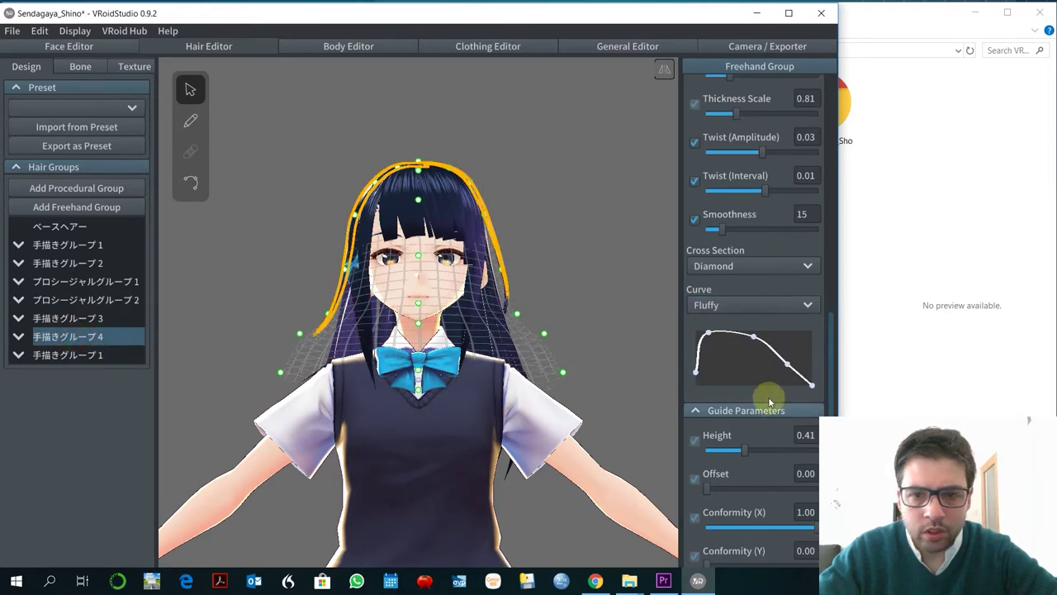
{"action": "left_click", "coordinate": [750, 304]}
{"action": "left_click", "coordinate": [735, 364]}
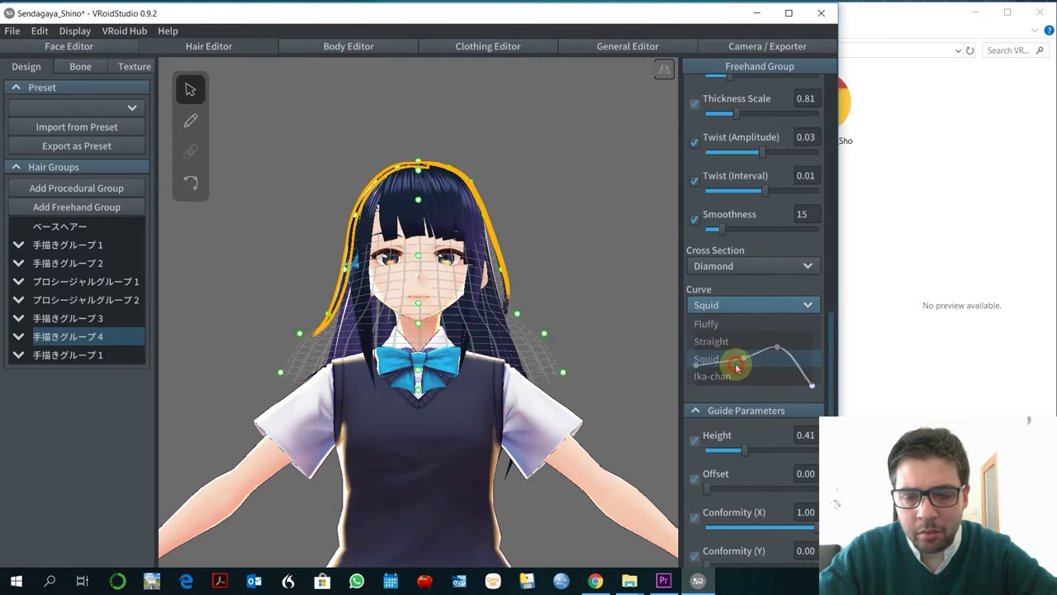
Set the Curve of the last freehand group, the hair clip, to Squid and select the base hair ベースヘアー.
{"action": "left_click", "coordinate": [109, 354]}
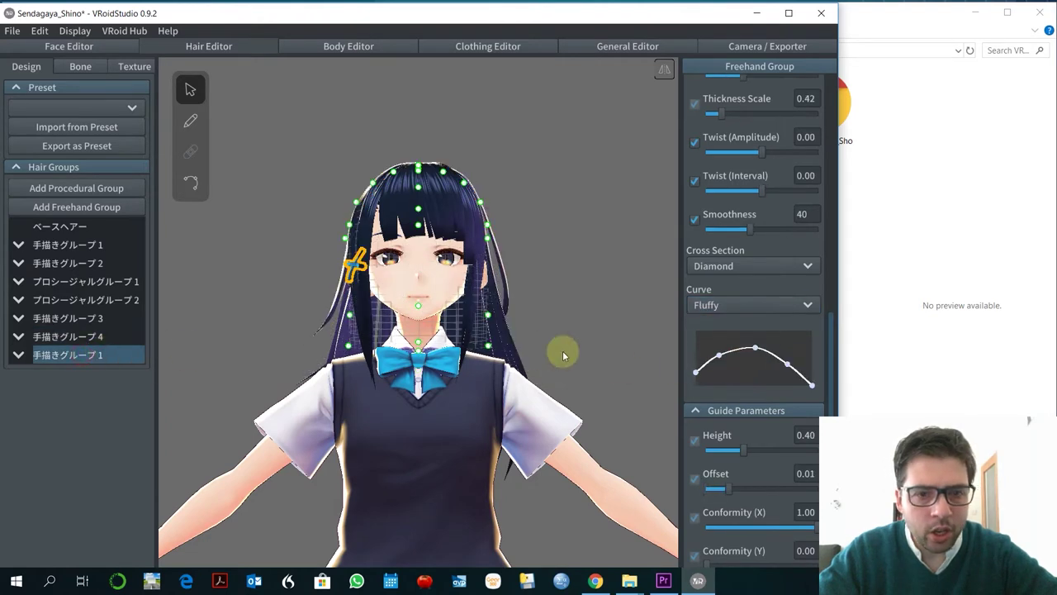
{"action": "left_click", "coordinate": [727, 304]}
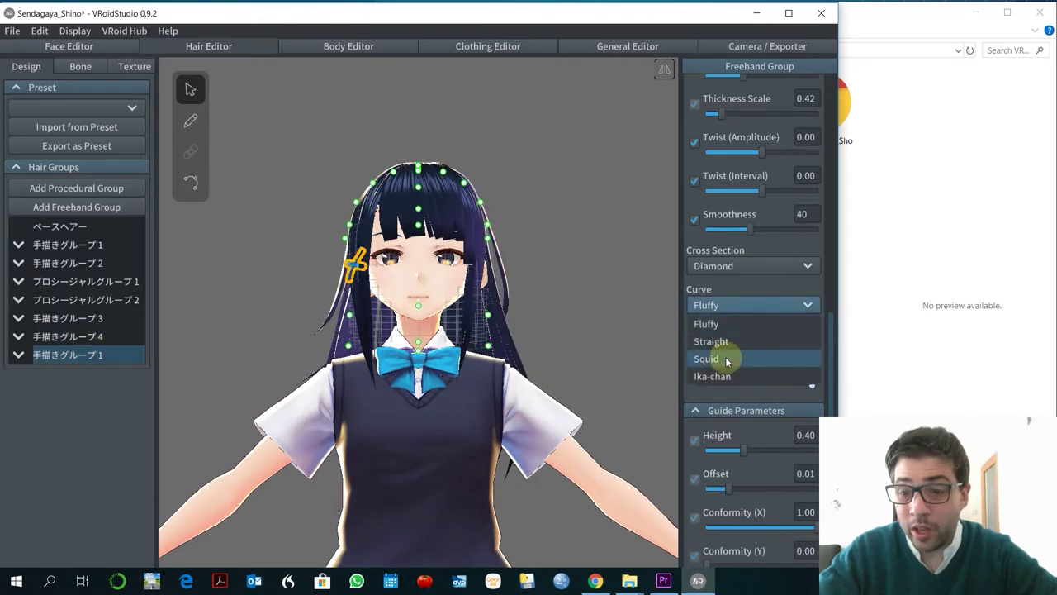
{"action": "left_click", "coordinate": [727, 361]}
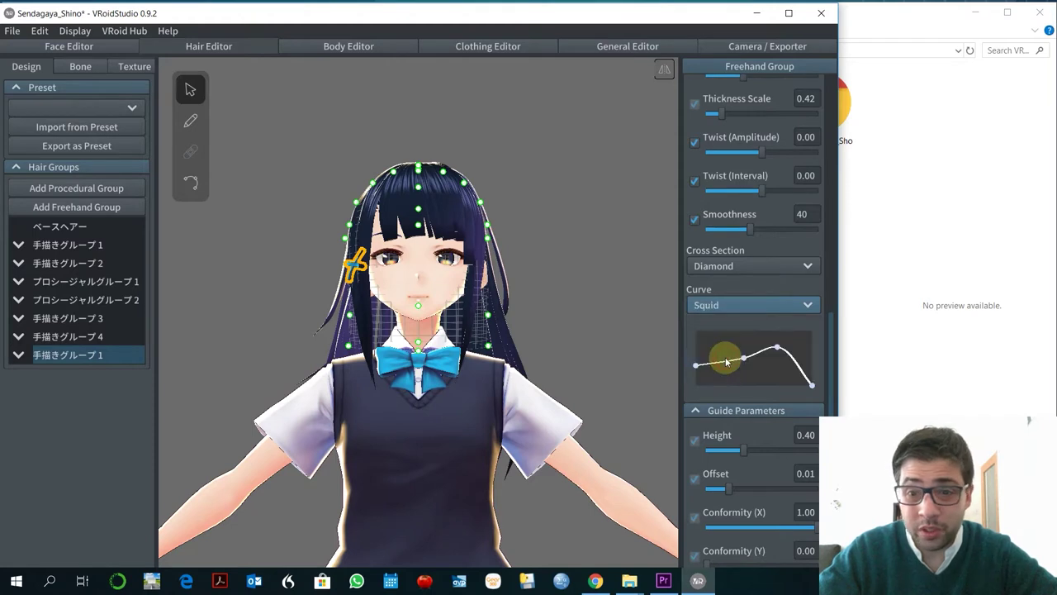
{"action": "left_click", "coordinate": [61, 235]}
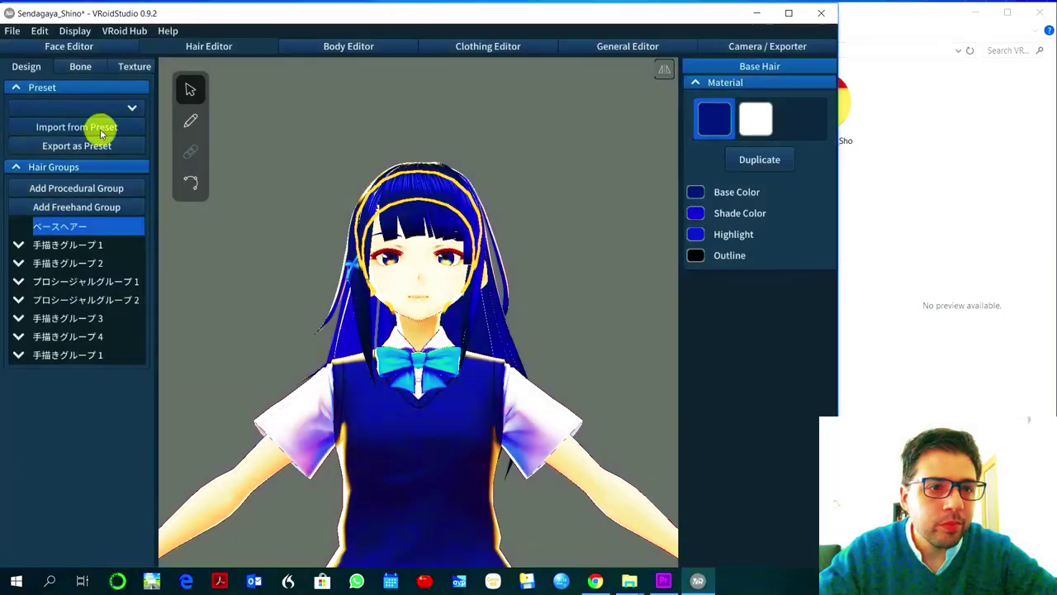
Set the body's Breasts Volume to 0.28, leaving Breasts Proximity at 0.00.
{"action": "left_click", "coordinate": [348, 43]}
{"action": "left_click", "coordinate": [37, 207]}
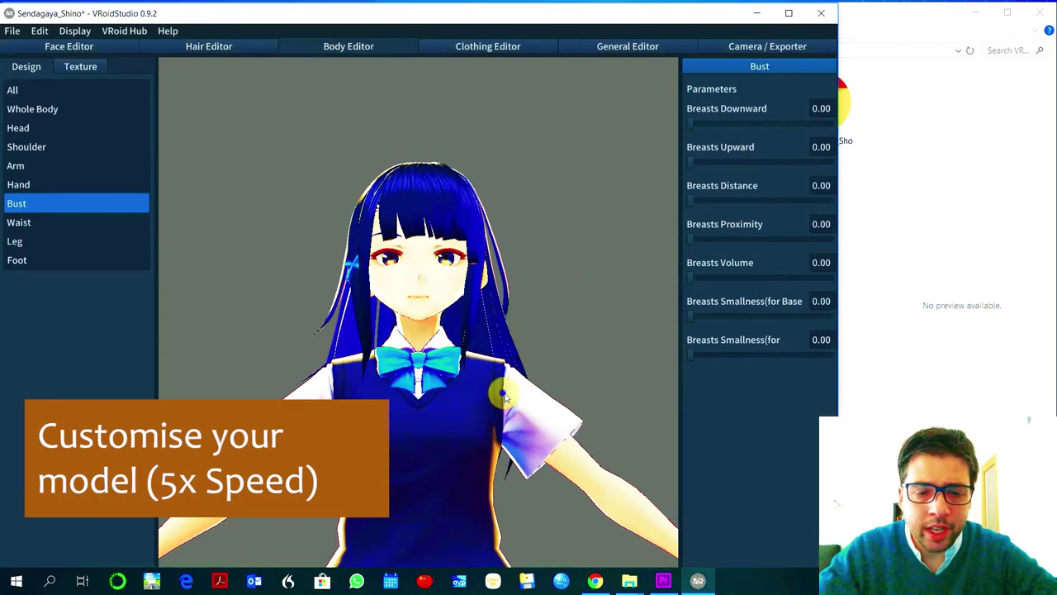
{"action": "left_click_drag", "start_coordinate": [692, 278], "coordinate": [719, 278]}
{"action": "left_click_drag", "start_coordinate": [693, 240], "coordinate": [713, 240]}
{"action": "right_click_drag", "start_coordinate": [578, 397], "coordinate": [594, 347]}
{"action": "left_click_drag", "start_coordinate": [713, 240], "coordinate": [658, 236]}
{"action": "left_click", "coordinate": [729, 277]}
{"action": "right_click_drag", "start_coordinate": [579, 372], "coordinate": [518, 371]}
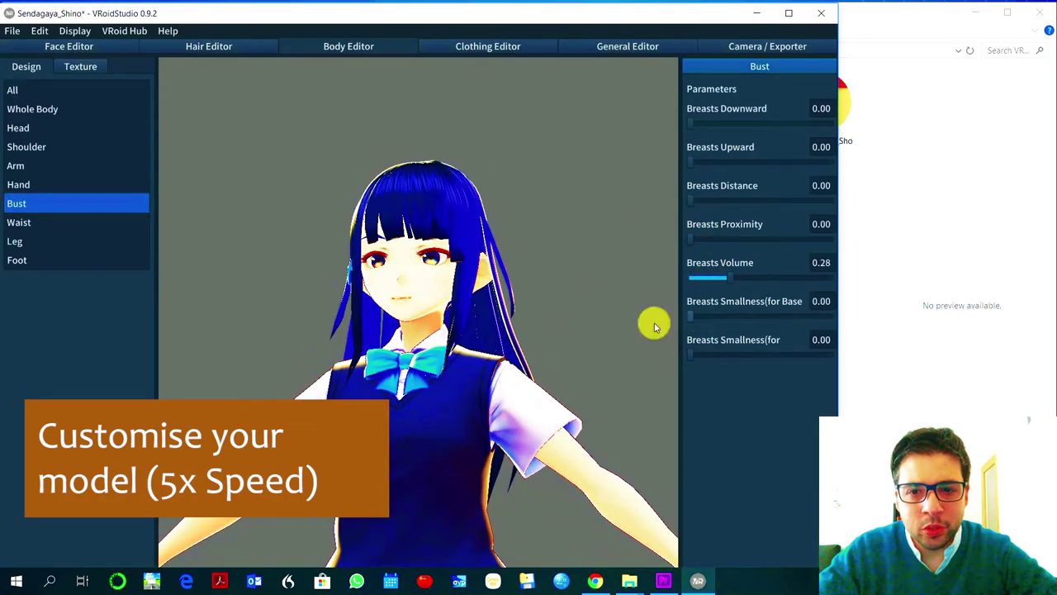
Set the waist's Torso Length (Downward) to 0.18 and Torso Length (Upward) to 0.04.
{"action": "left_click", "coordinate": [83, 222]}
{"action": "left_click_drag", "start_coordinate": [694, 122], "coordinate": [719, 125]}
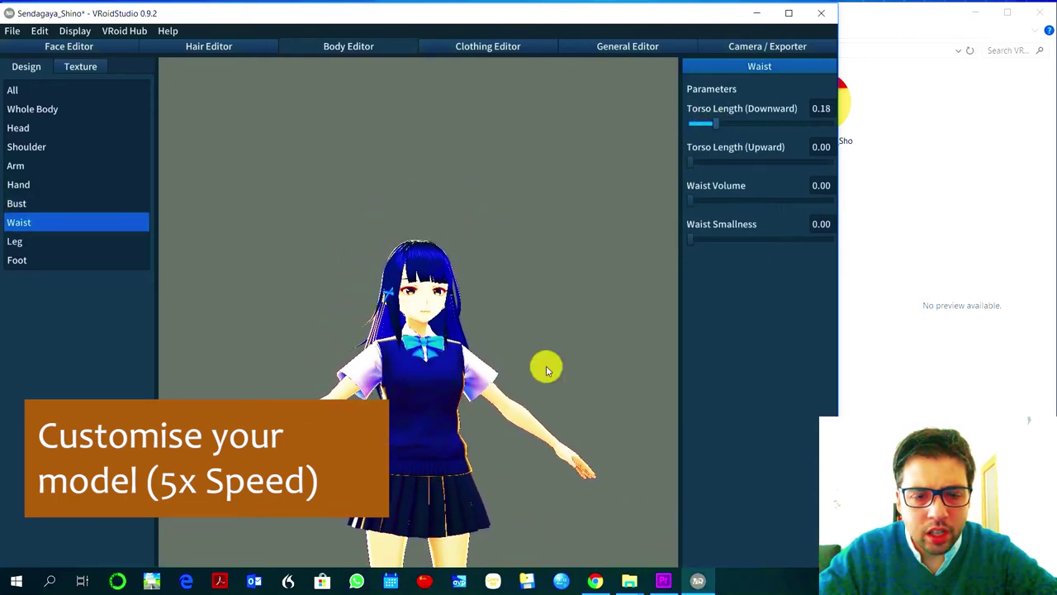
{"action": "right_click_drag", "start_coordinate": [545, 366], "coordinate": [594, 355]}
{"action": "left_click_drag", "start_coordinate": [708, 206], "coordinate": [686, 239]}
{"action": "mouse_move", "coordinate": [691, 162]}
{"action": "left_mouse_down"}
{"action": "mouse_move", "coordinate": [716, 166]}
{"action": "mouse_move", "coordinate": [699, 160]}
{"action": "left_mouse_up"}
{"action": "left_click", "coordinate": [18, 241]}
{"action": "left_click", "coordinate": [33, 260]}
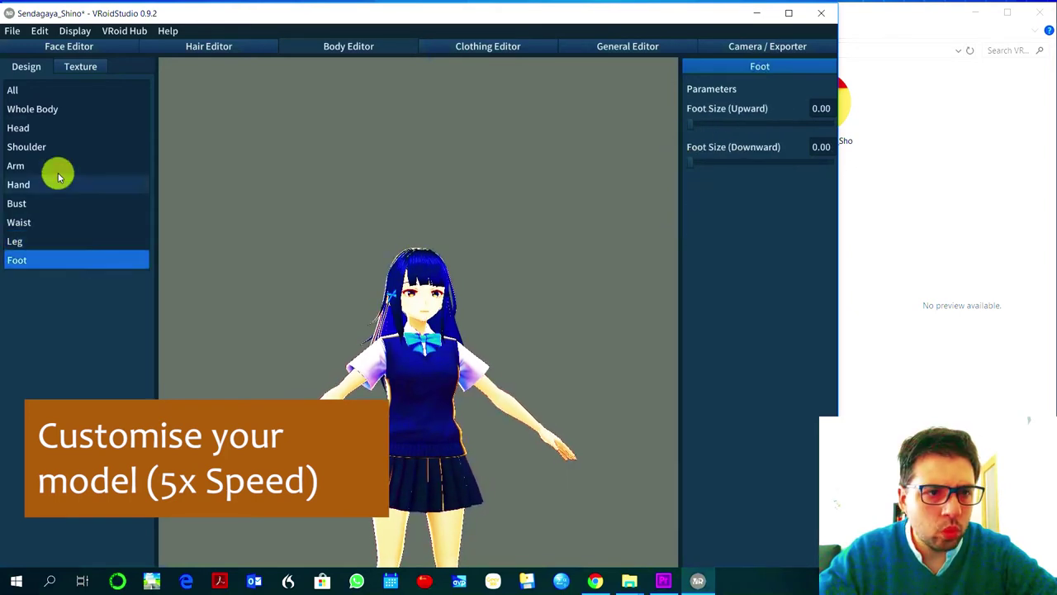
{"action": "left_click", "coordinate": [71, 108]}
{"action": "left_click", "coordinate": [74, 90]}
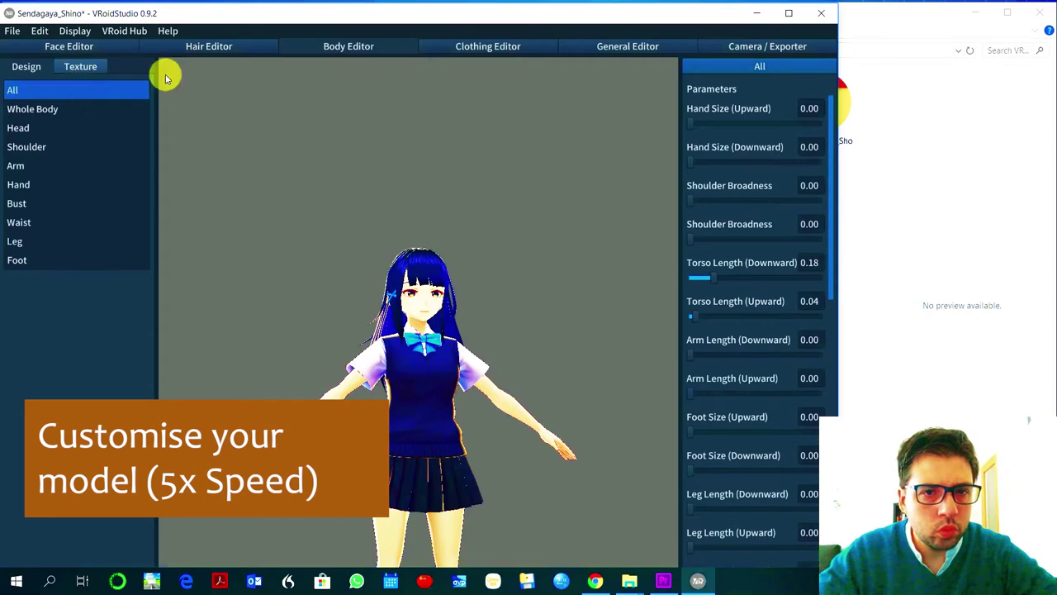
{"action": "left_click", "coordinate": [107, 66]}
{"action": "left_click", "coordinate": [42, 67]}
Set the face's Mouth Width to 0.10.
{"action": "left_click", "coordinate": [66, 46]}
{"action": "left_click", "coordinate": [33, 184]}
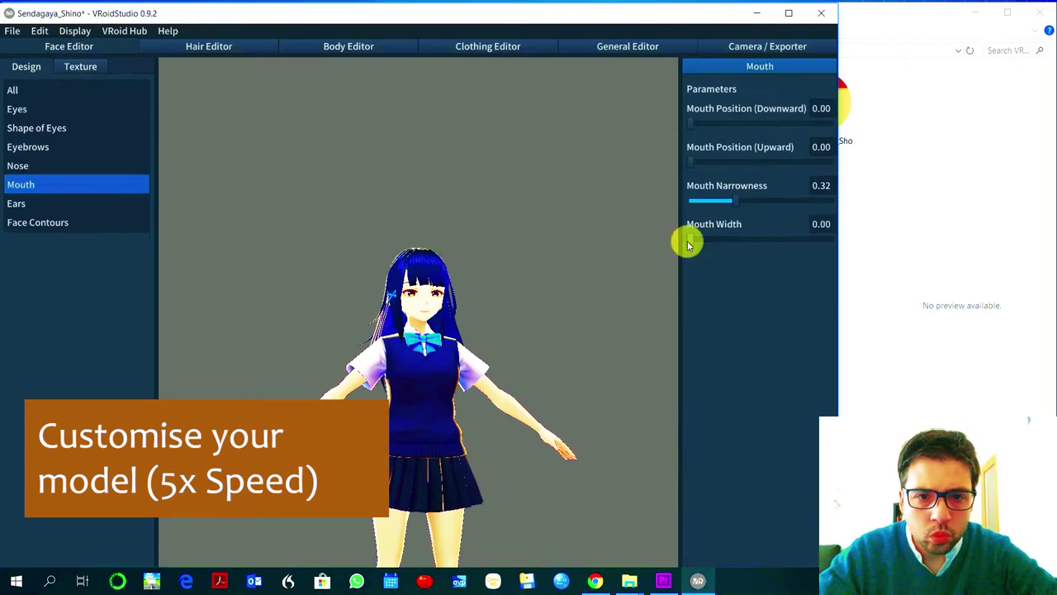
{"action": "mouse_move", "coordinate": [689, 239]}
{"action": "left_mouse_down"}
{"action": "mouse_move", "coordinate": [821, 239]}
{"action": "mouse_move", "coordinate": [703, 239]}
{"action": "left_mouse_up"}
{"action": "scroll", "coordinate": [426, 149], "scroll_direction": "up", "scroll_amount": 1}
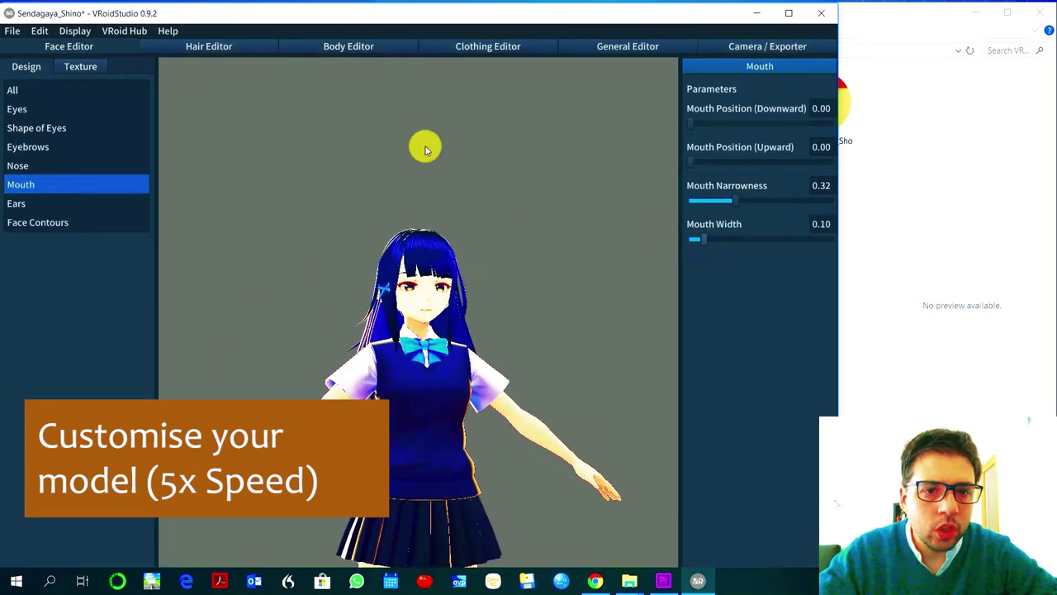
Look over the available clothing presets and the avatar's current uniform.
{"action": "left_click", "coordinate": [487, 46]}
{"action": "left_click", "coordinate": [73, 109]}
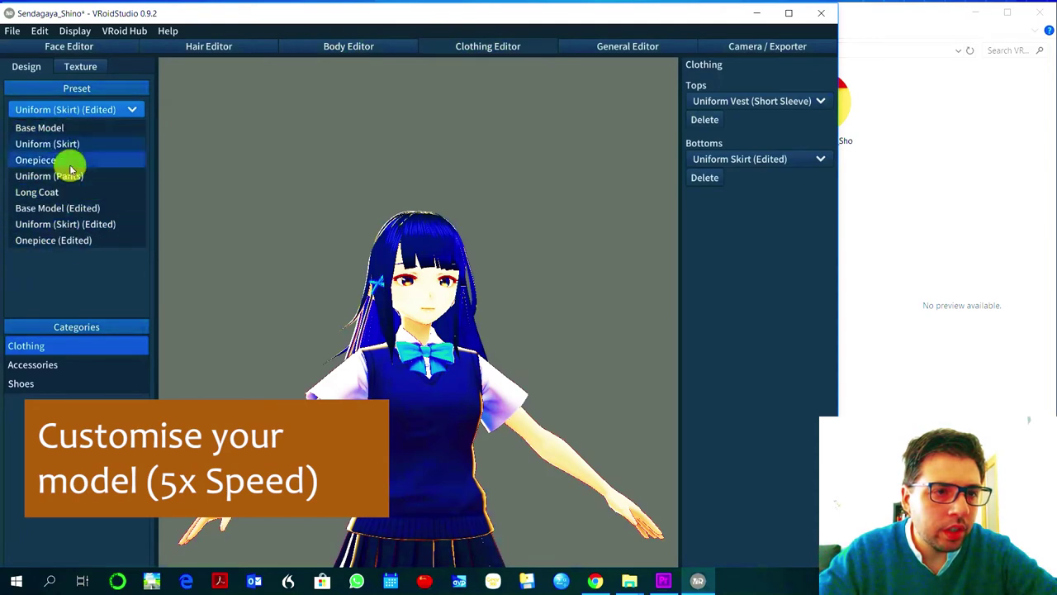
{"action": "right_click_drag", "start_coordinate": [463, 463], "coordinate": [238, 462]}
Set the avatar's outline Width to 0.14 for both the face and the body.
{"action": "left_click", "coordinate": [628, 46]}
{"action": "left_click", "coordinate": [18, 68]}
{"action": "left_click_drag", "start_coordinate": [690, 211], "coordinate": [730, 210]}
{"action": "left_click_drag", "start_coordinate": [689, 156], "coordinate": [727, 156]}
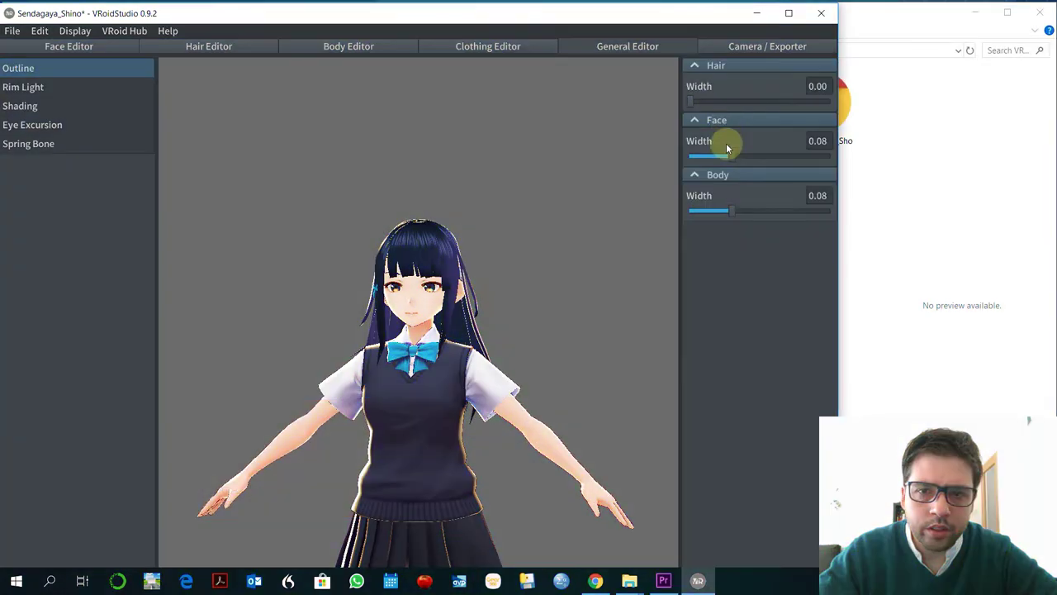
{"action": "scroll", "coordinate": [380, 334], "scroll_direction": "up", "scroll_amount": 8}
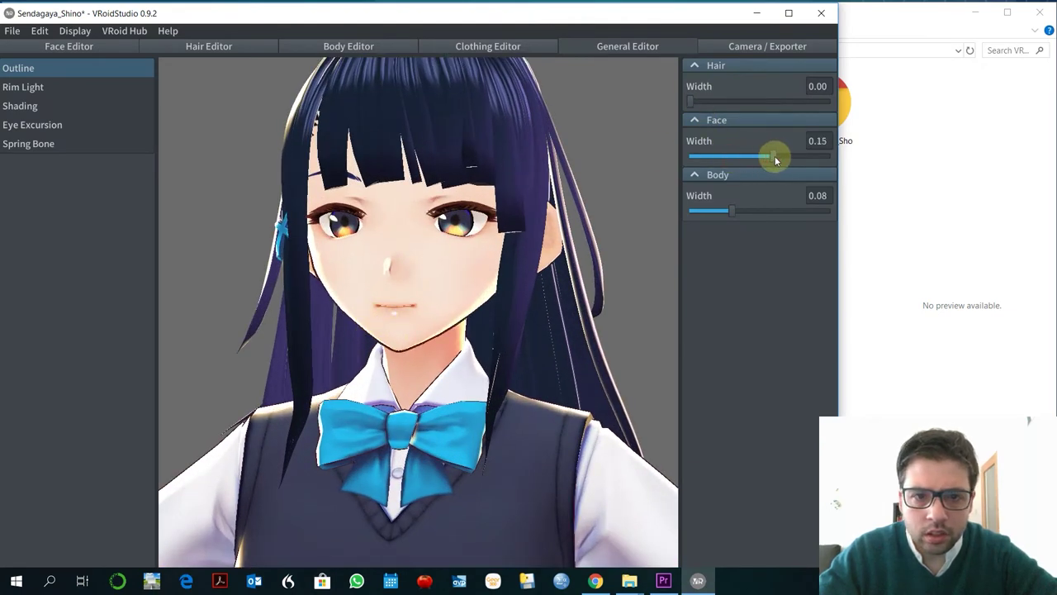
{"action": "mouse_move", "coordinate": [774, 158]}
{"action": "left_mouse_down"}
{"action": "mouse_move", "coordinate": [787, 150]}
{"action": "mouse_move", "coordinate": [775, 151]}
{"action": "left_mouse_up"}
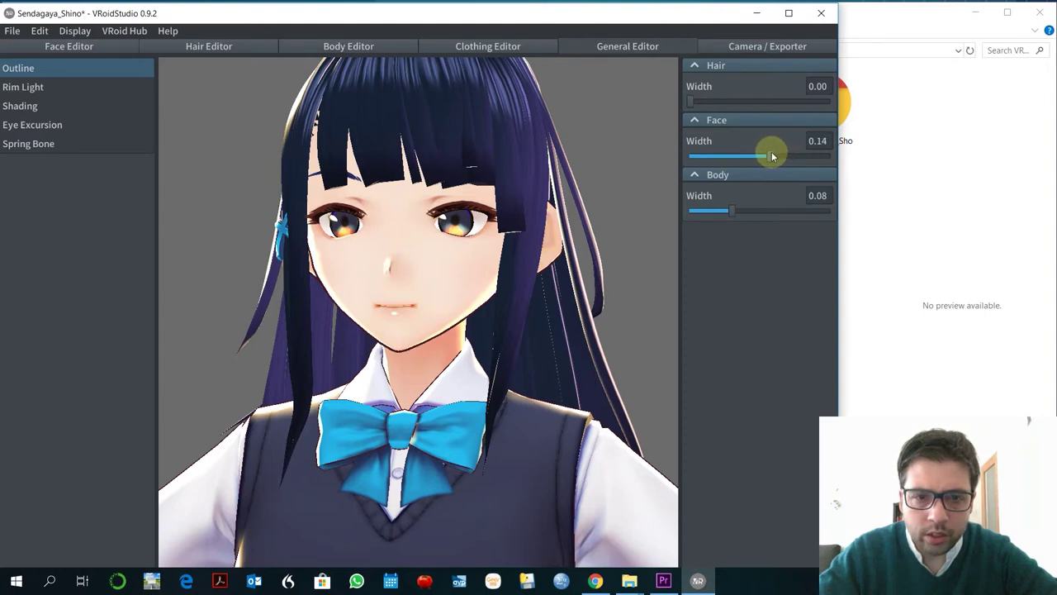
{"action": "left_click_drag", "start_coordinate": [734, 213], "coordinate": [769, 212]}
{"action": "right_click_drag", "start_coordinate": [570, 411], "coordinate": [555, 397]}
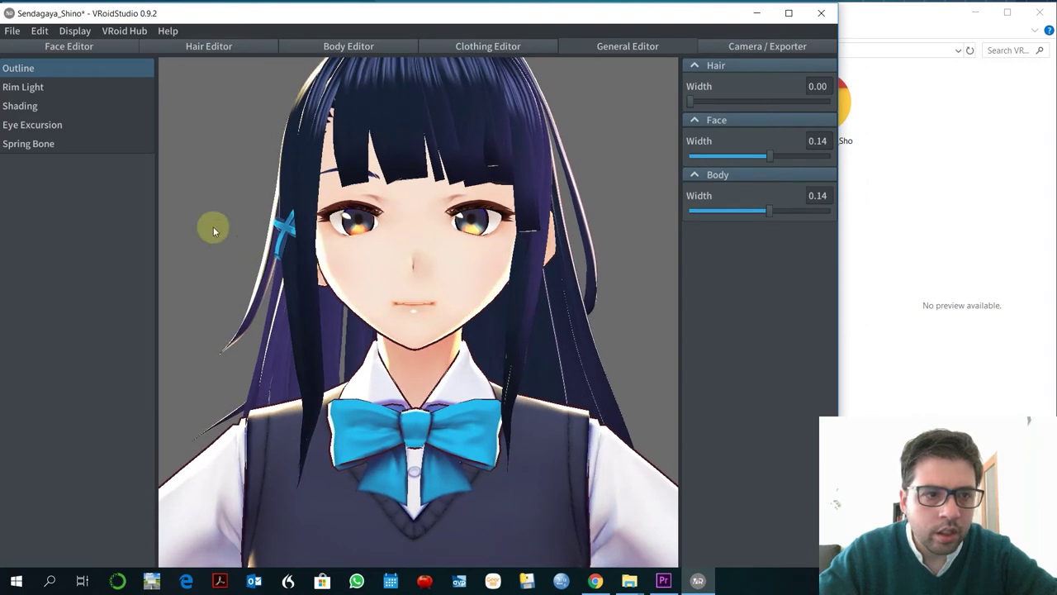
Remove the rim light by setting its Strength to 0.00 for both the hair and the body.
{"action": "left_click", "coordinate": [34, 87]}
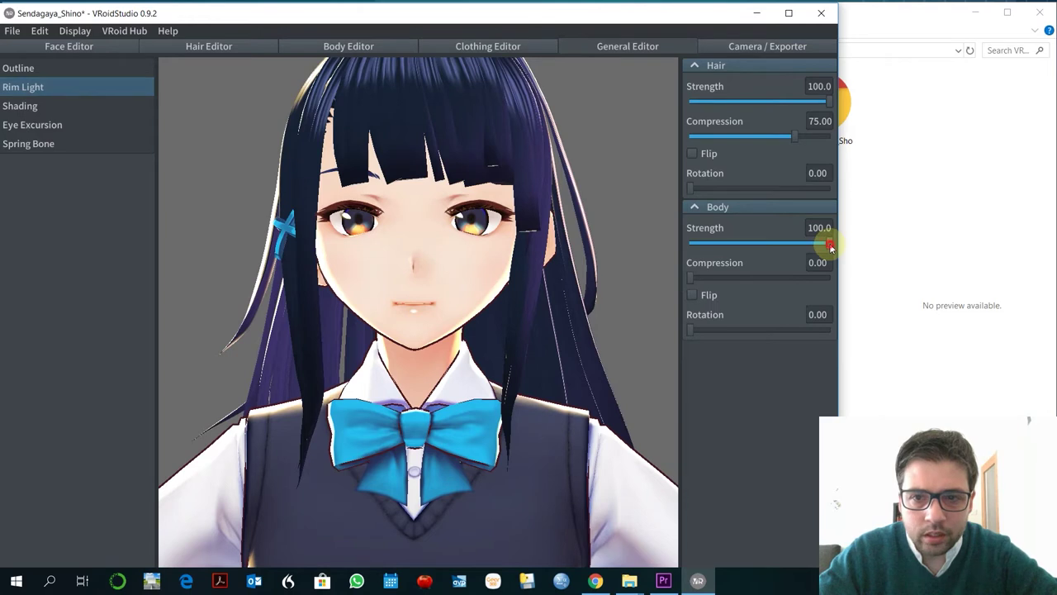
{"action": "left_click_drag", "start_coordinate": [828, 244], "coordinate": [636, 248]}
{"action": "left_click_drag", "start_coordinate": [830, 109], "coordinate": [636, 110]}
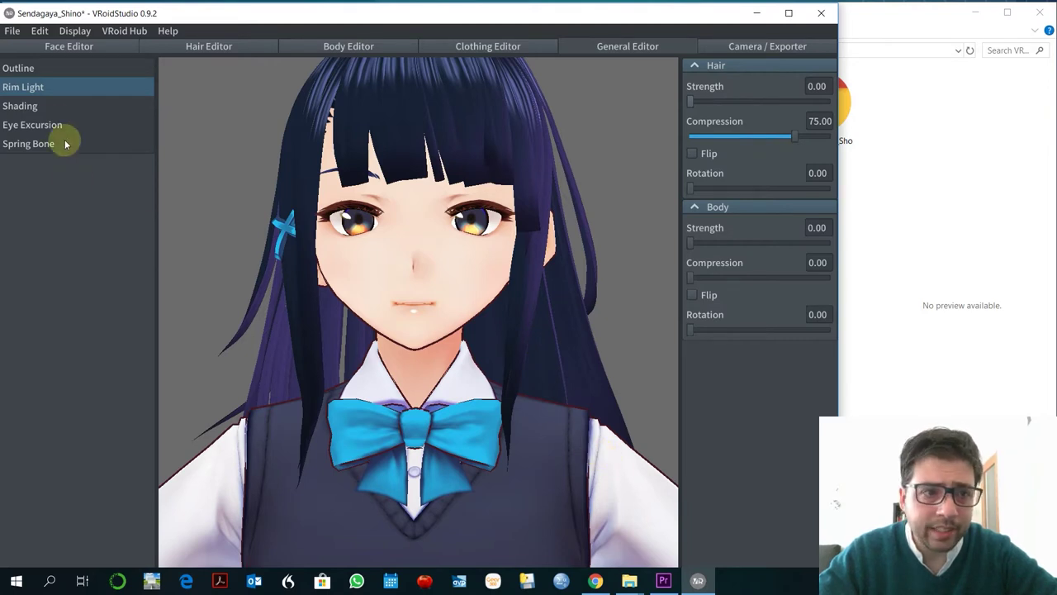
Set the hair shading to a Shade Width of -0.55 and a Shade Hardness of -0.21.
{"action": "left_click", "coordinate": [59, 106]}
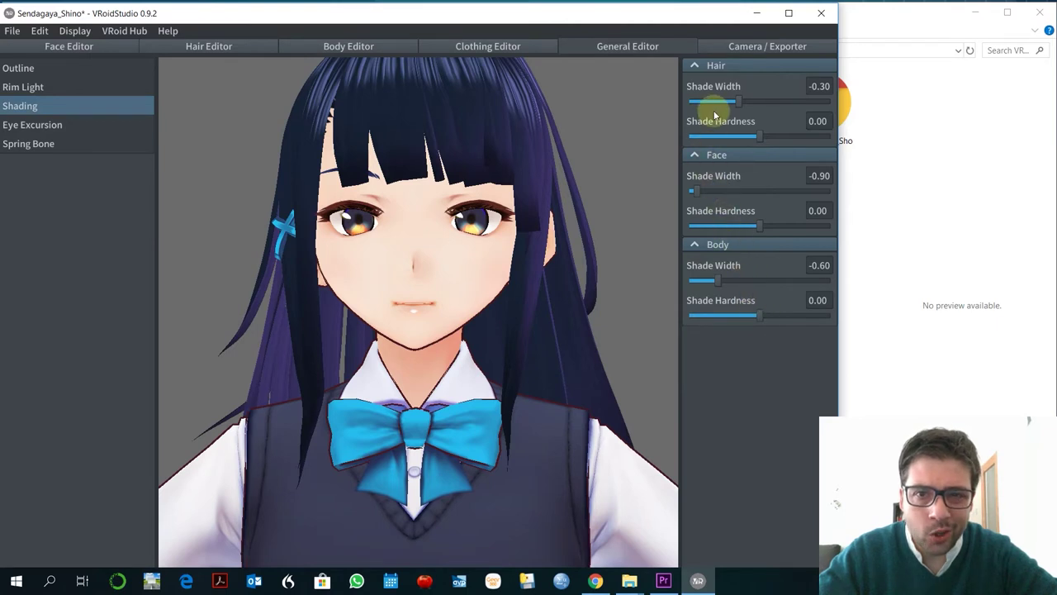
{"action": "left_click_drag", "start_coordinate": [754, 136], "coordinate": [732, 136]}
{"action": "mouse_move", "coordinate": [735, 100]}
{"action": "left_mouse_down"}
{"action": "mouse_move", "coordinate": [708, 101]}
{"action": "mouse_move", "coordinate": [721, 99]}
{"action": "left_mouse_up"}
{"action": "left_click_drag", "start_coordinate": [732, 136], "coordinate": [744, 139]}
Set the face's Shade Width to -0.69 and Shade Hardness to -0.38, and the body's to -0.79 and -0.30.
{"action": "left_click_drag", "start_coordinate": [704, 198], "coordinate": [704, 198]}
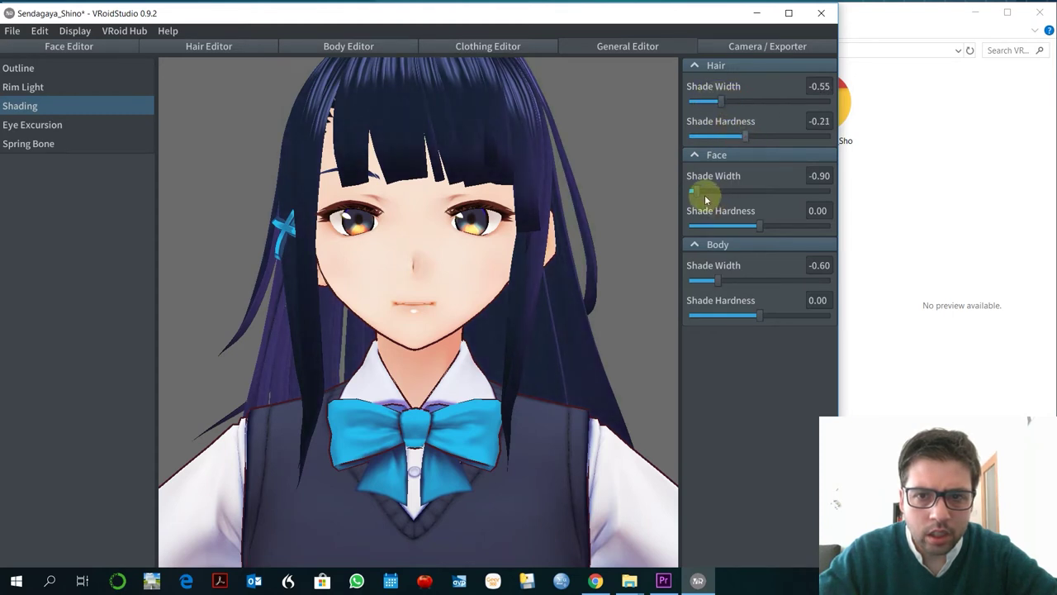
{"action": "left_click_drag", "start_coordinate": [758, 228], "coordinate": [749, 232]}
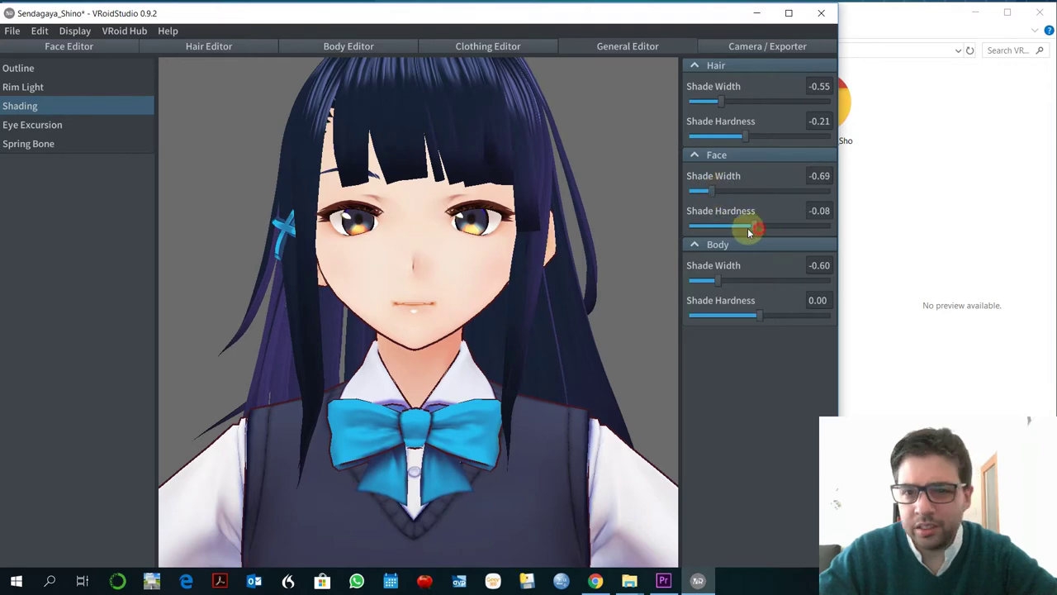
{"action": "left_click_drag", "start_coordinate": [722, 281], "coordinate": [706, 285]}
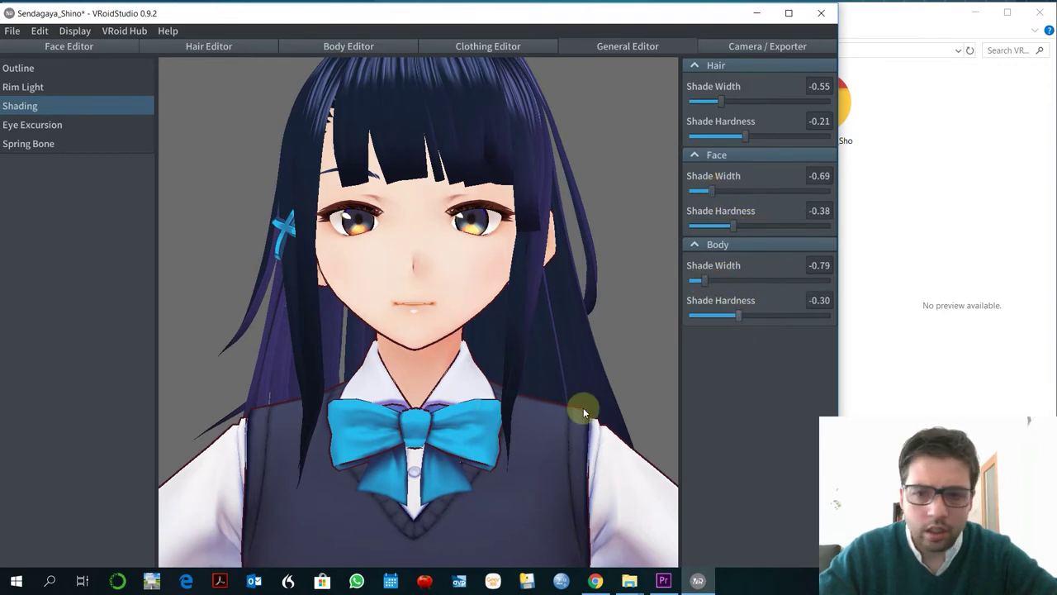
Set the Inner eye excursion to 10.34 and review the Spring Bone settings.
{"action": "left_click", "coordinate": [47, 124]}
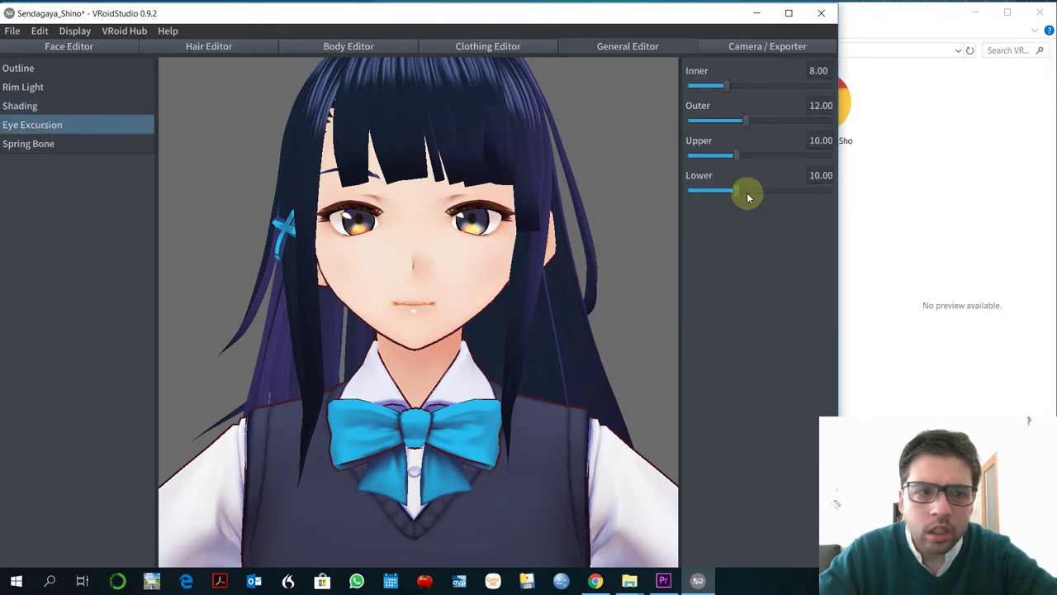
{"action": "mouse_move", "coordinate": [727, 86]}
{"action": "left_mouse_down"}
{"action": "mouse_move", "coordinate": [699, 88]}
{"action": "mouse_move", "coordinate": [759, 88]}
{"action": "mouse_move", "coordinate": [739, 88]}
{"action": "left_mouse_up"}
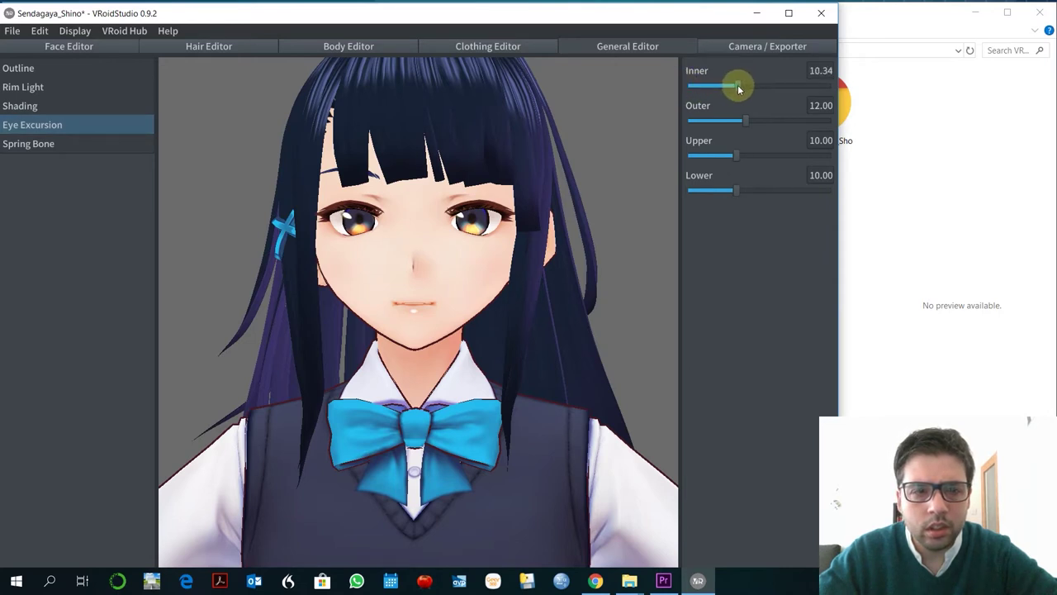
{"action": "left_click", "coordinate": [66, 146]}
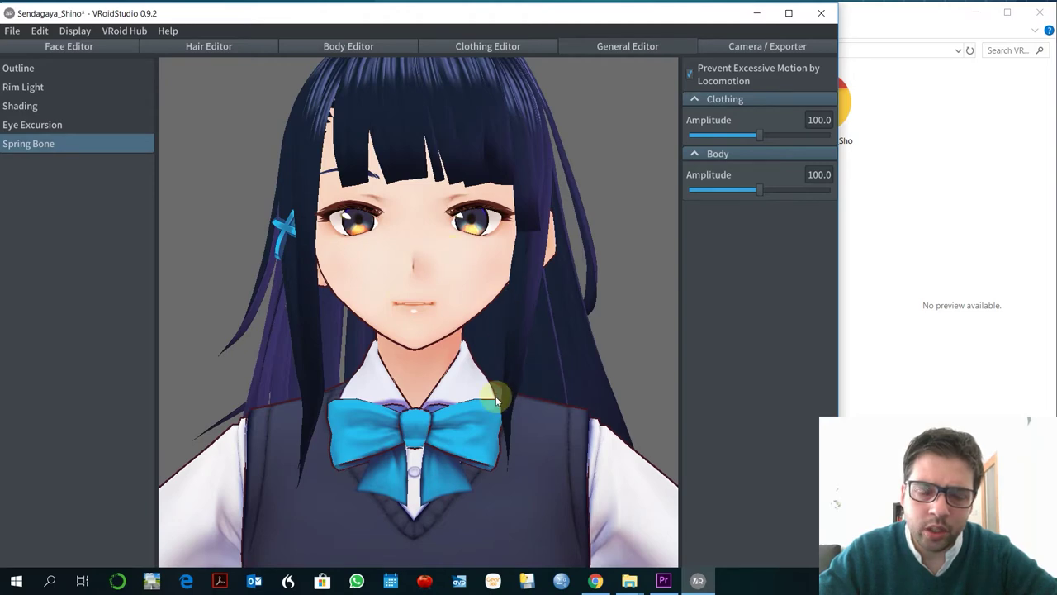
{"action": "scroll", "coordinate": [496, 396], "scroll_direction": "down", "scroll_amount": 5}
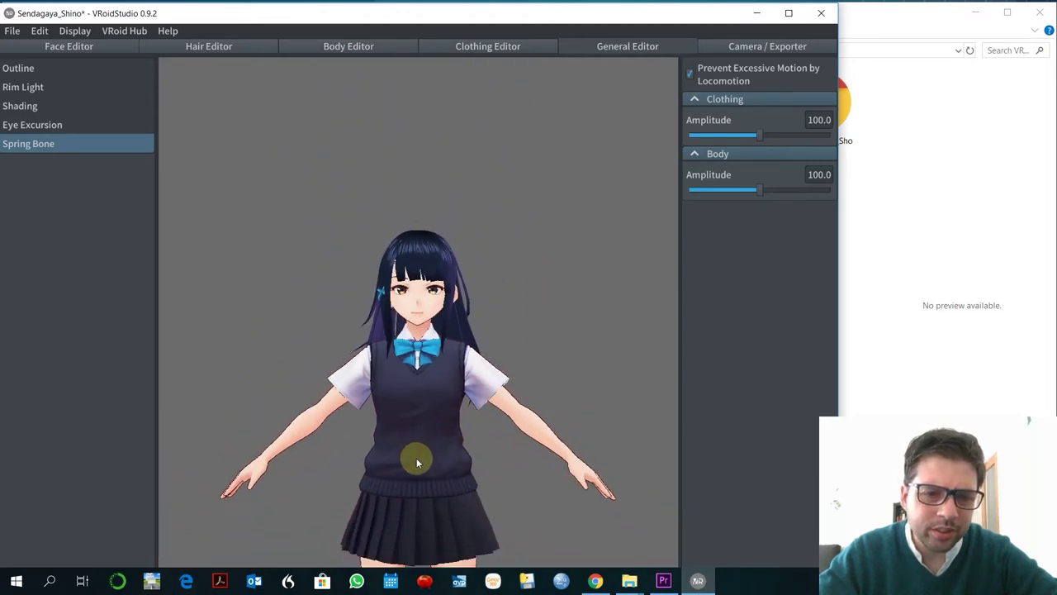
{"action": "scroll", "coordinate": [411, 456], "scroll_direction": "up", "scroll_amount": 5}
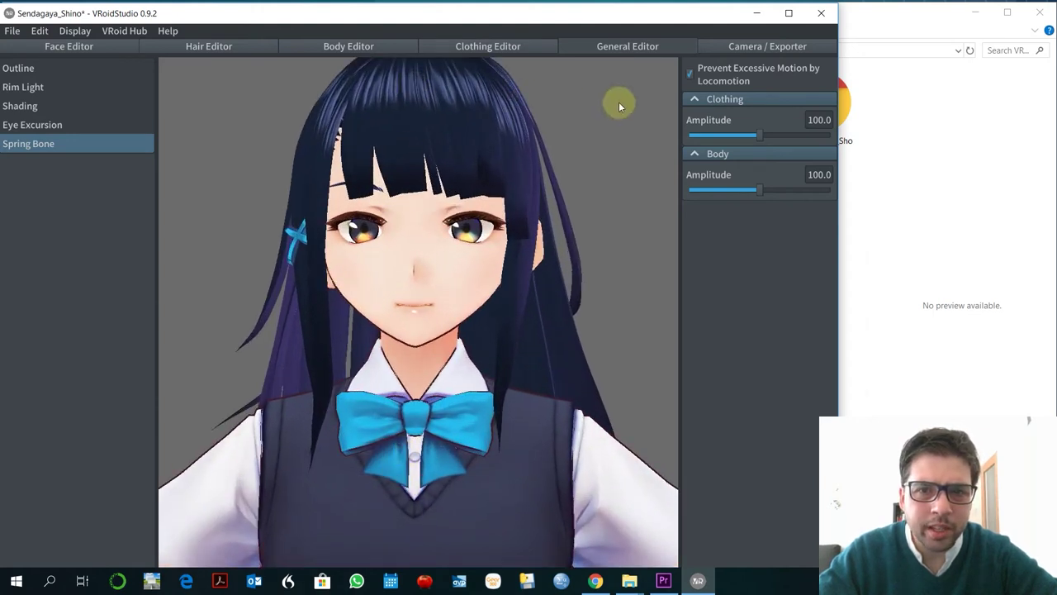
Preview the female animations Standby 4, Standby 5, Standby 7 and Jumping 3 on the avatar.
{"action": "left_click", "coordinate": [743, 48]}
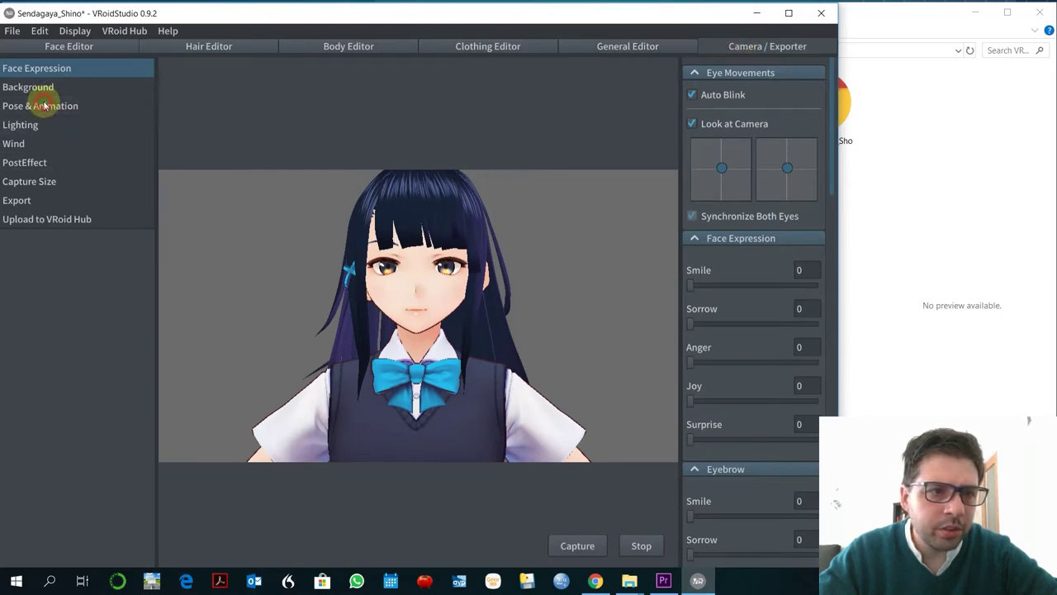
{"action": "left_click", "coordinate": [40, 106]}
{"action": "left_click", "coordinate": [715, 208]}
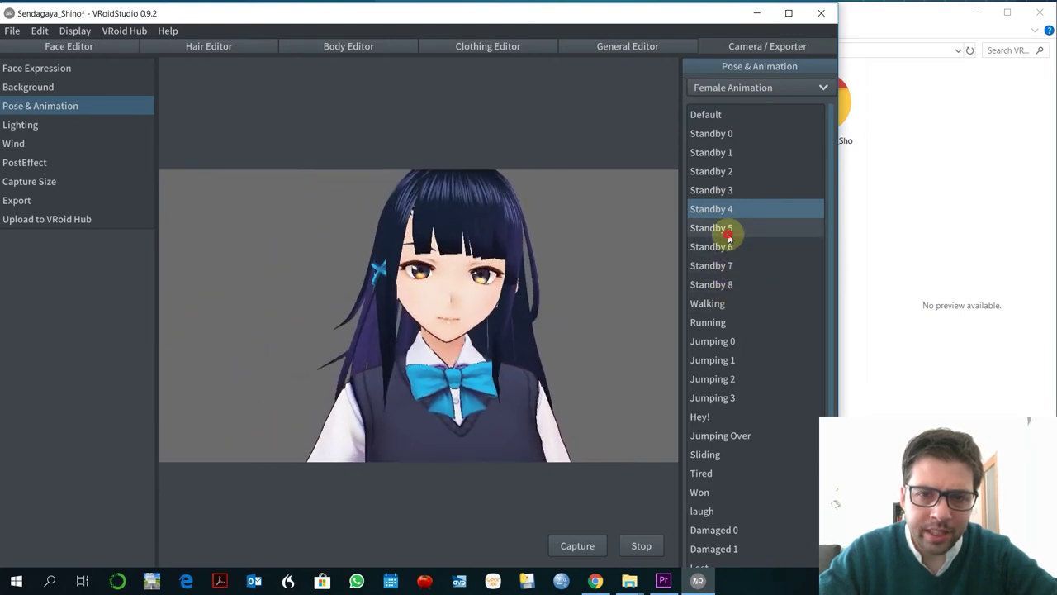
{"action": "left_click", "coordinate": [728, 237]}
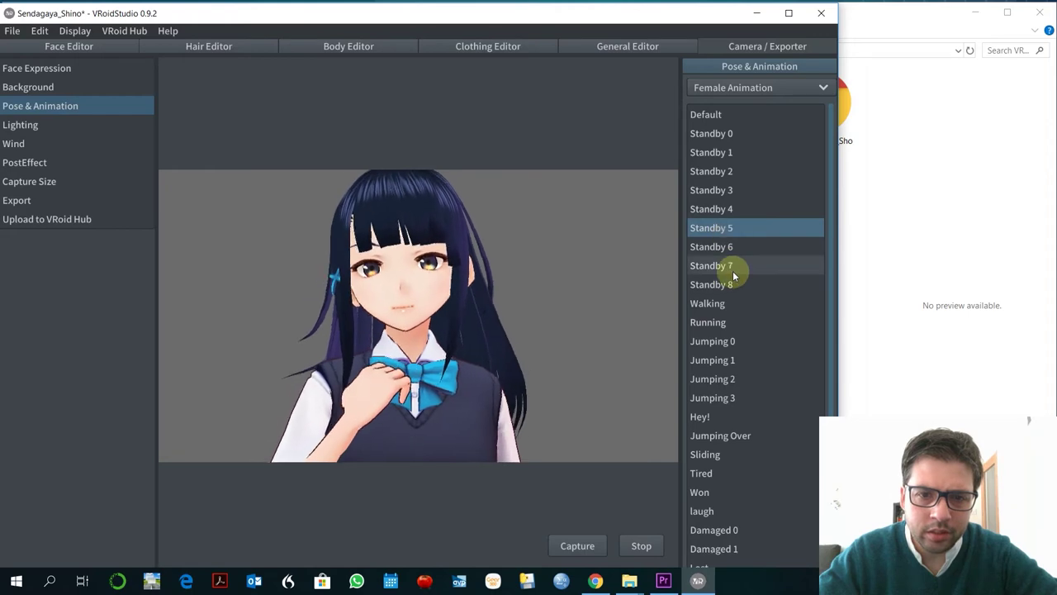
{"action": "left_click", "coordinate": [732, 271]}
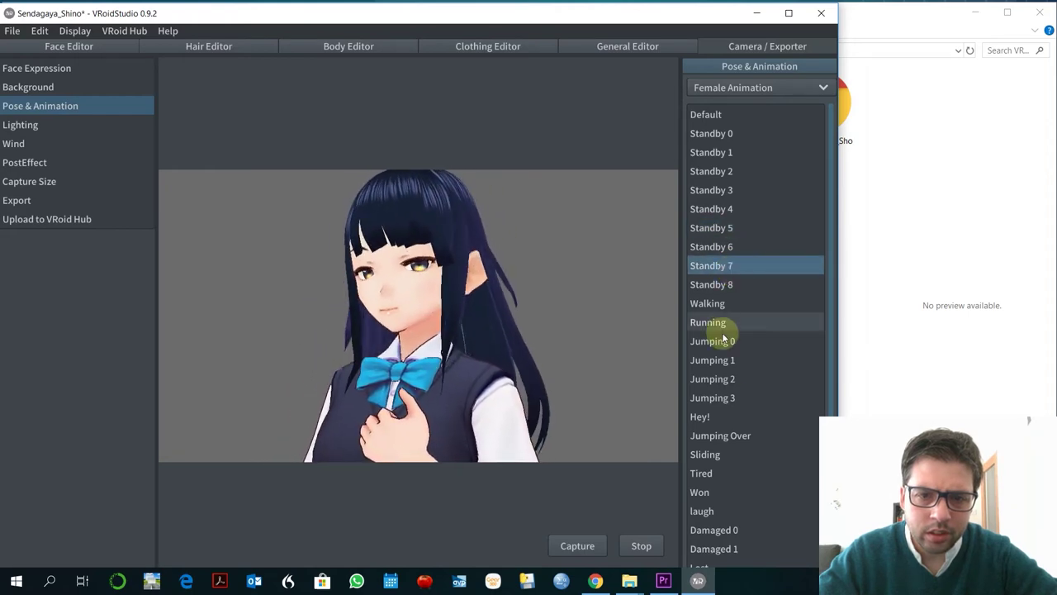
{"action": "left_click", "coordinate": [730, 399]}
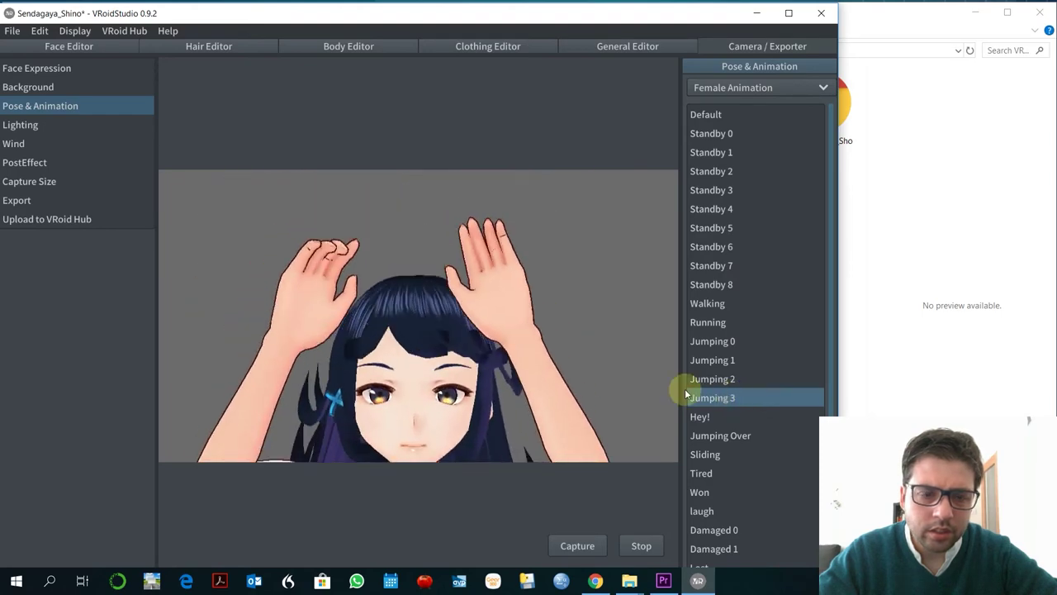
Set the scene light's Intensity to 0.64 and look at the Wind and PostEffect settings.
{"action": "left_click", "coordinate": [38, 126]}
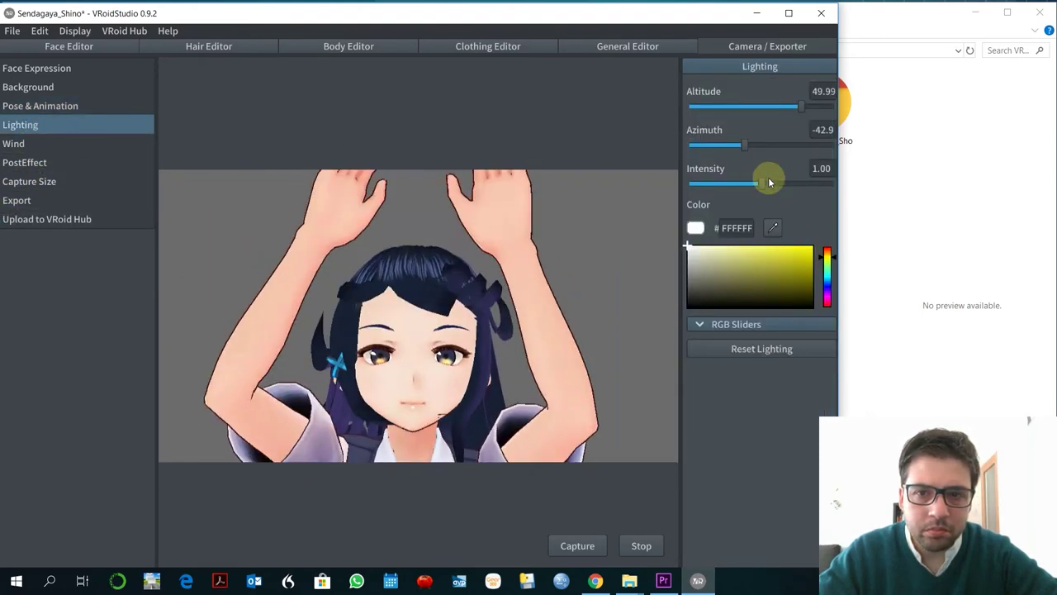
{"action": "left_click_drag", "start_coordinate": [762, 183], "coordinate": [737, 196]}
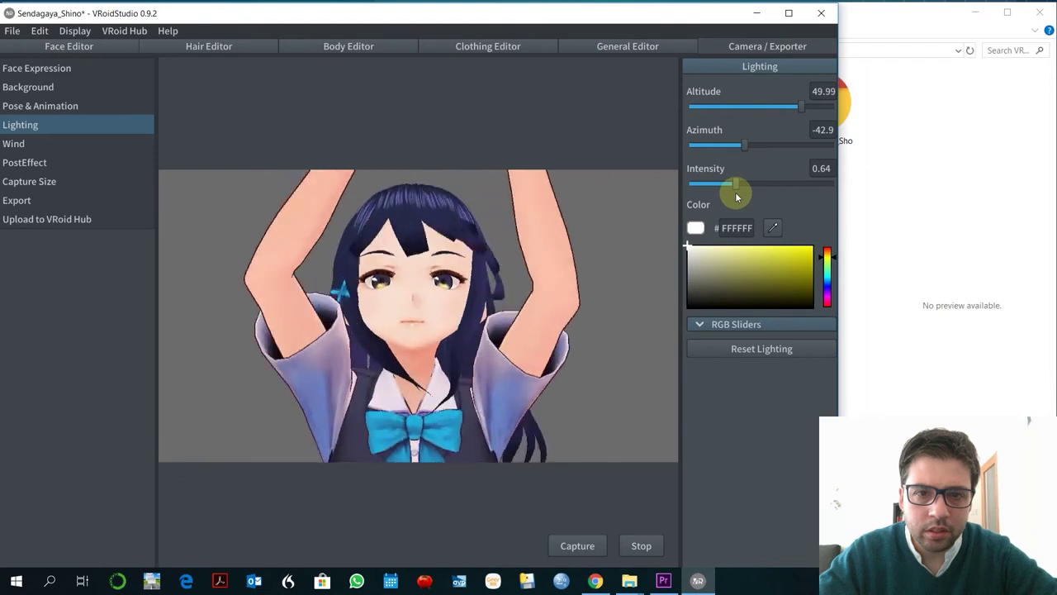
{"action": "left_click", "coordinate": [66, 147]}
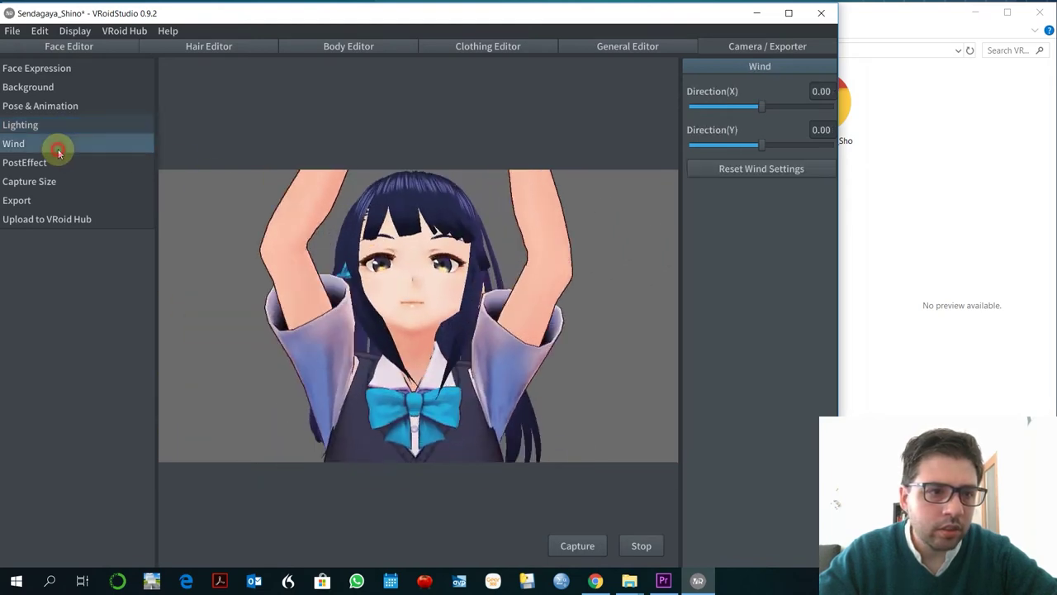
{"action": "left_click", "coordinate": [53, 166]}
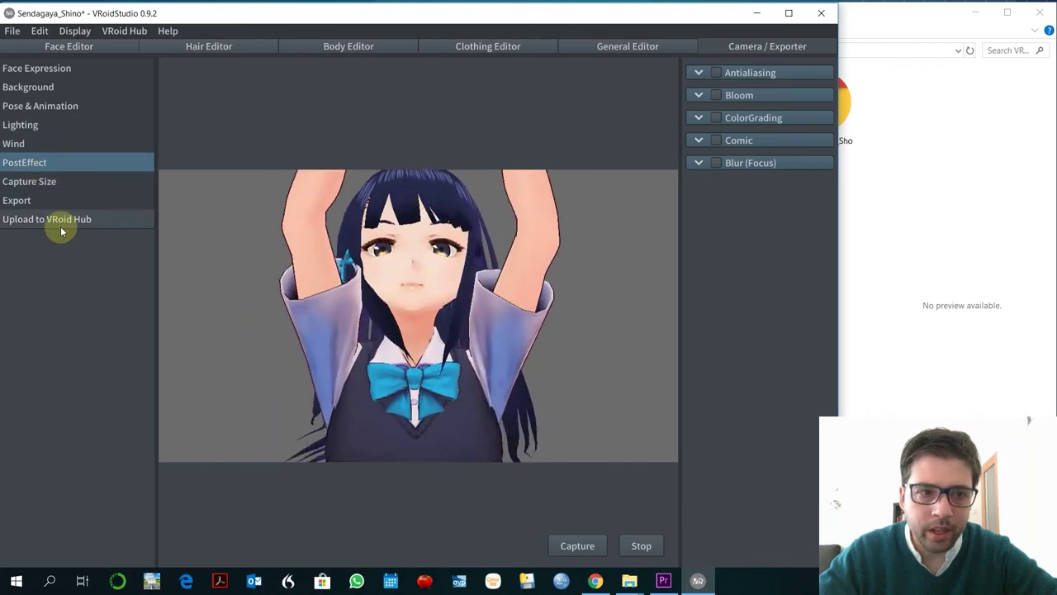
Open the avatar's export settings and inspect the model in its T-pose.
{"action": "left_click", "coordinate": [40, 198]}
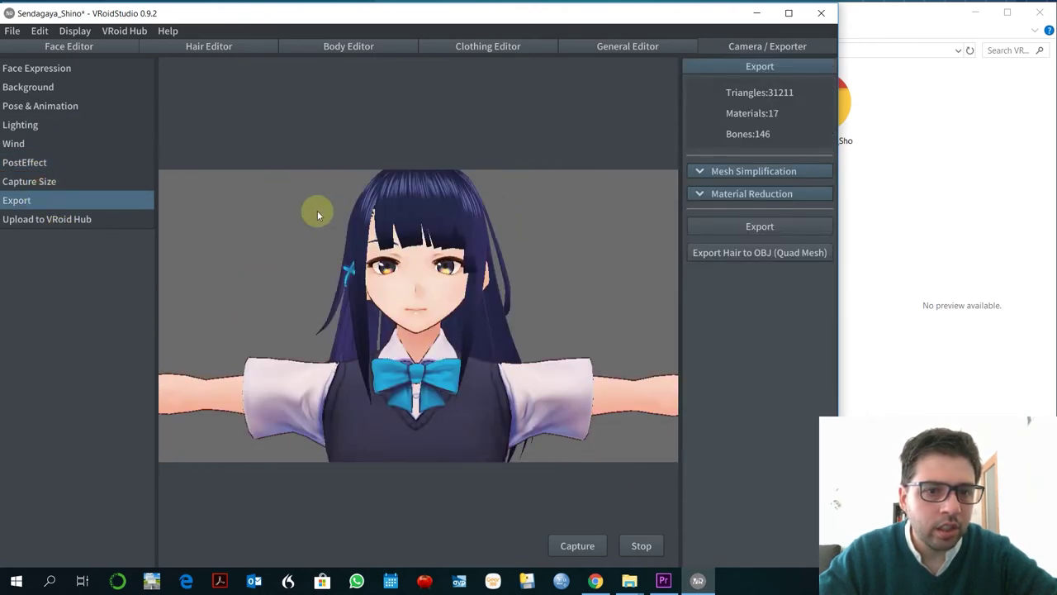
{"action": "scroll", "coordinate": [527, 334], "scroll_direction": "down", "scroll_amount": 4}
{"action": "scroll", "coordinate": [483, 355], "scroll_direction": "up", "scroll_amount": 4}
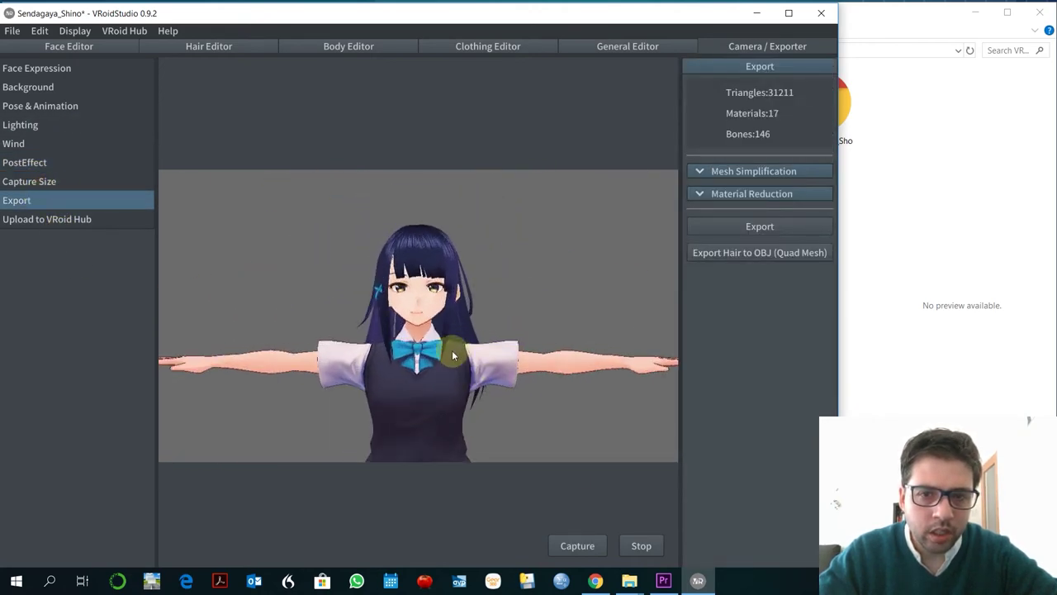
{"action": "scroll", "coordinate": [434, 358], "scroll_direction": "up", "scroll_amount": 2}
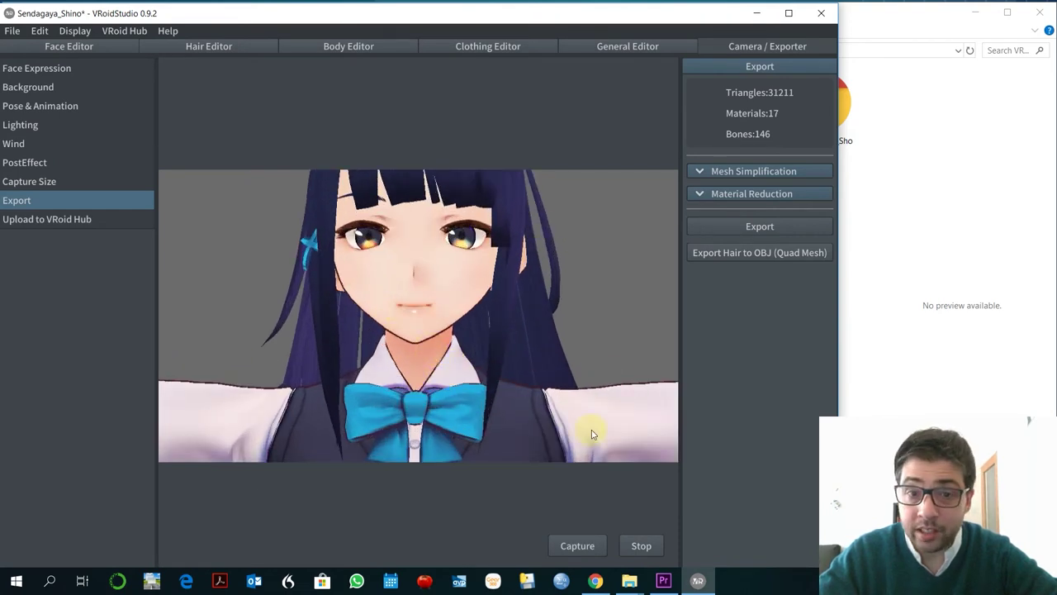
Expand the Mesh Simplification and Material Reduction export options to review their settings.
{"action": "scroll", "coordinate": [450, 334], "scroll_direction": "down", "scroll_amount": 2}
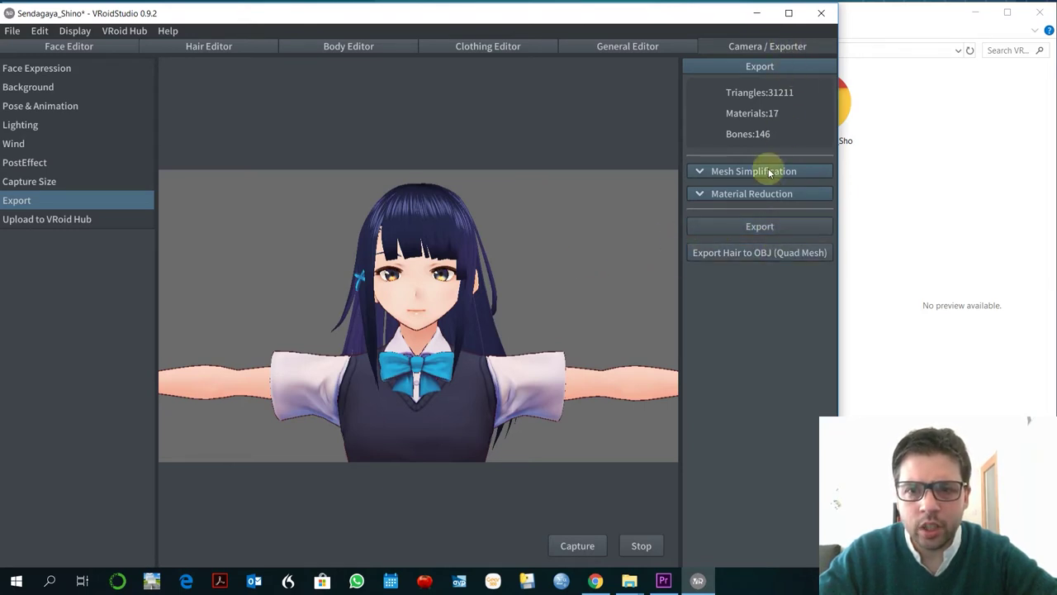
{"action": "left_click", "coordinate": [719, 171]}
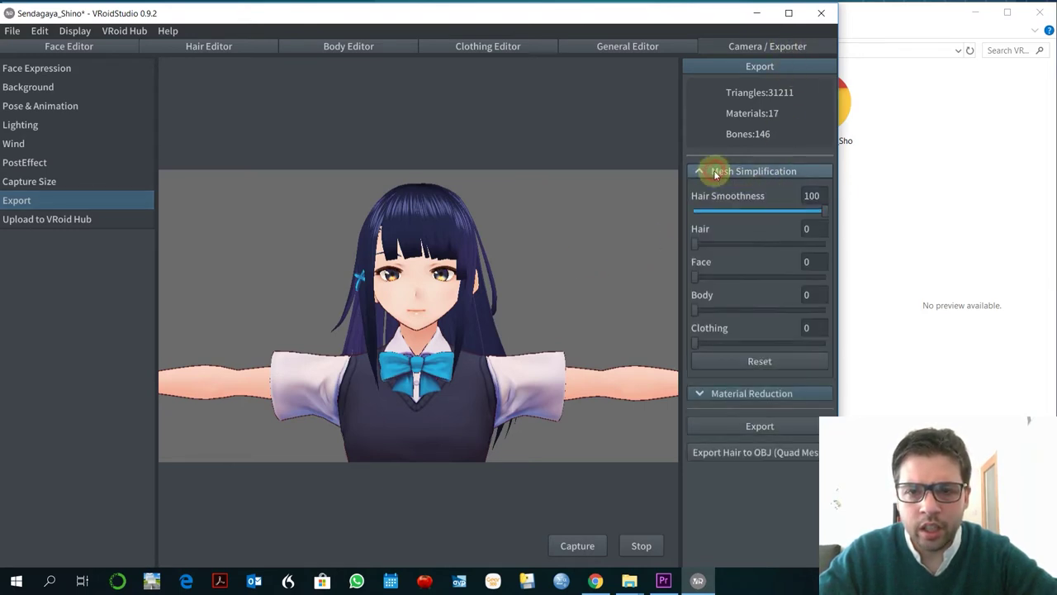
{"action": "left_click", "coordinate": [734, 393]}
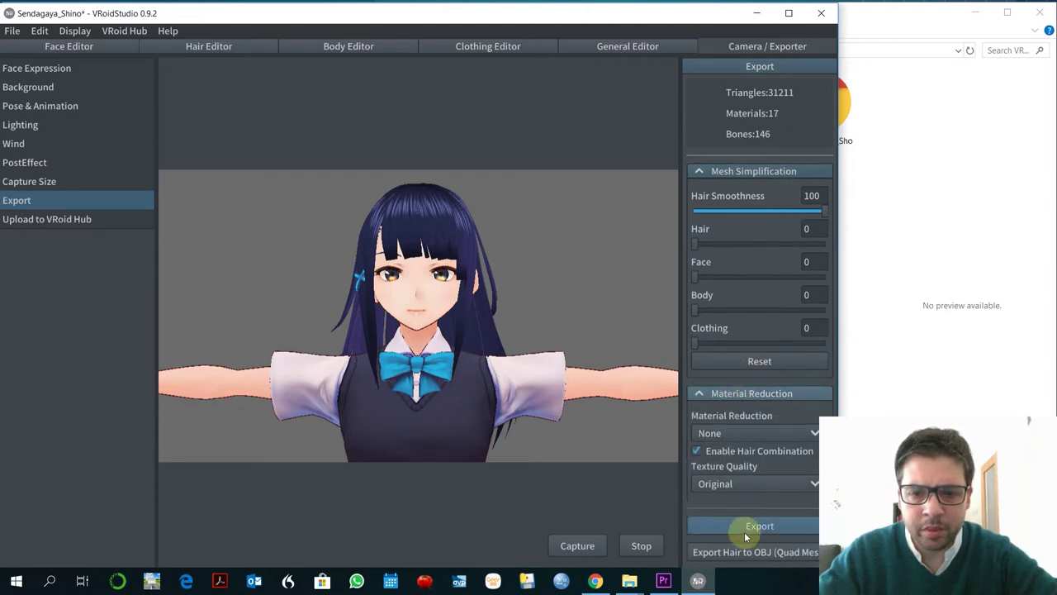
Start the avatar export and fill in the VRM information with the name SusuWhite, the author's name and version v4.0.
{"action": "left_click", "coordinate": [749, 526]}
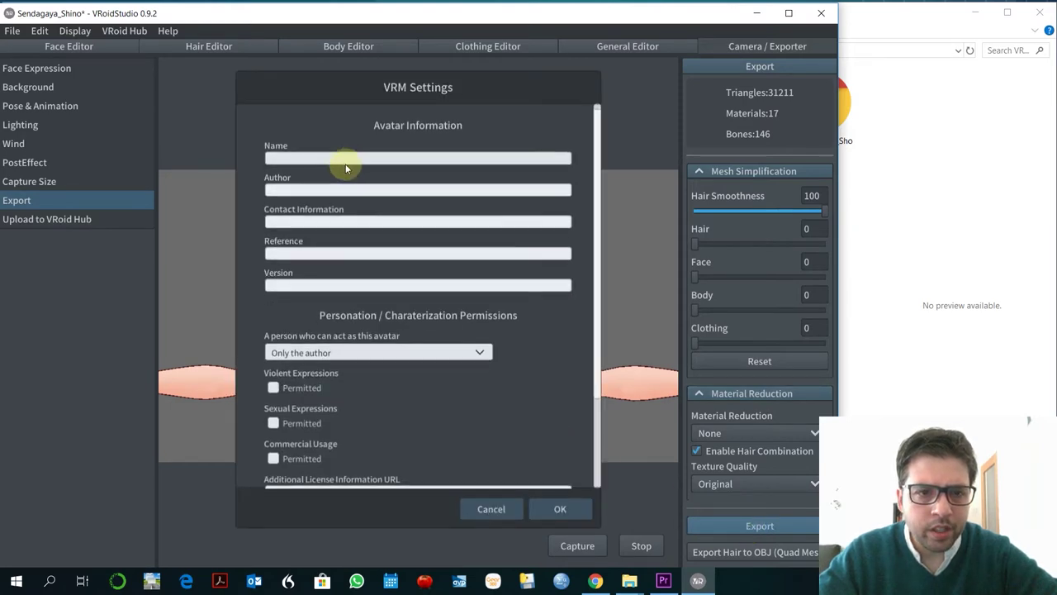
{"action": "left_click", "coordinate": [330, 168]}
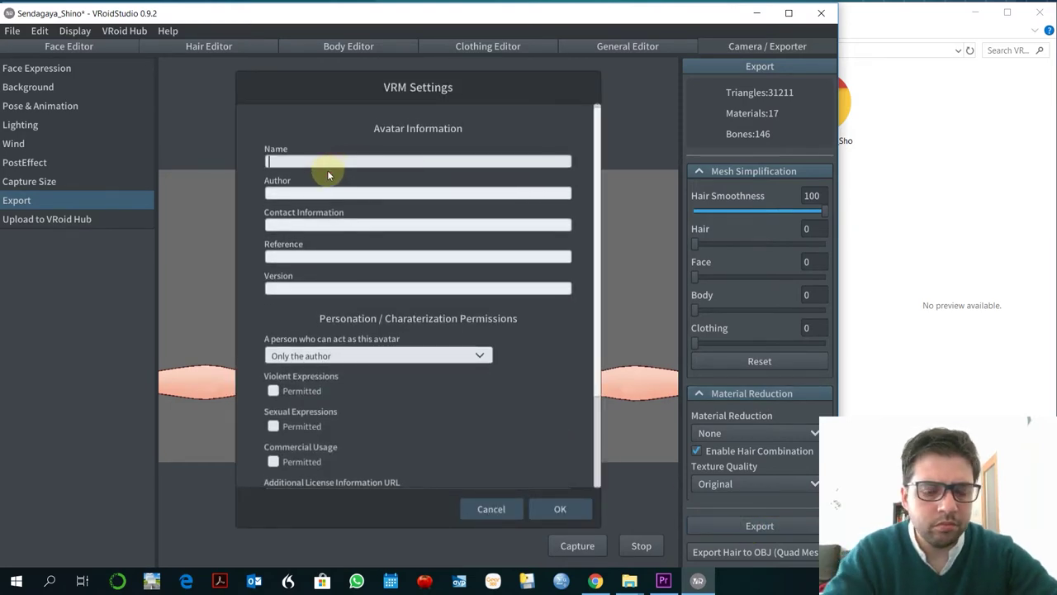
{"action": "type", "text": "Susu"}
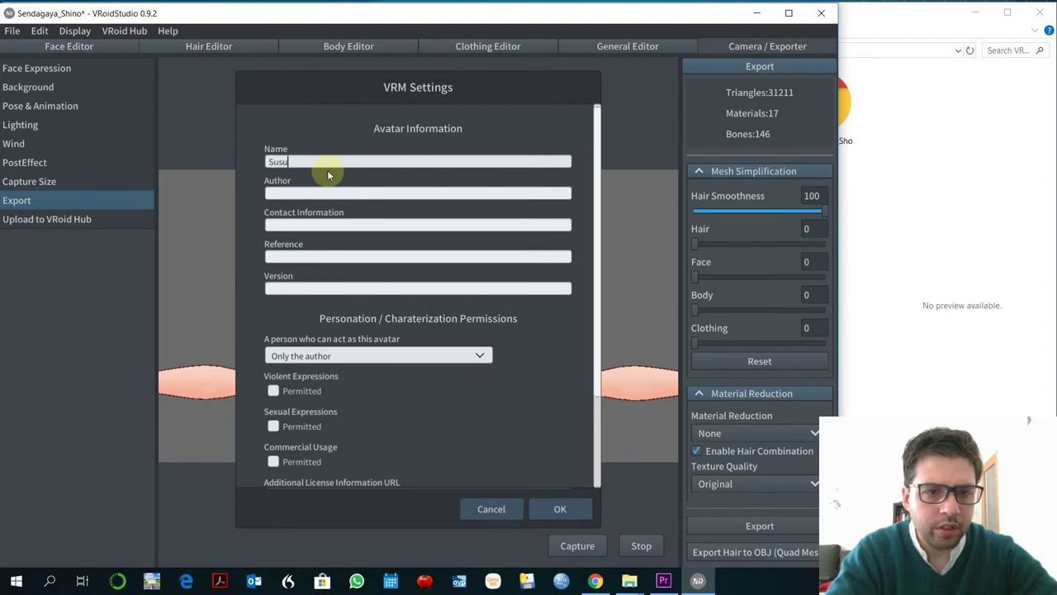
{"action": "type", "text": "White"}
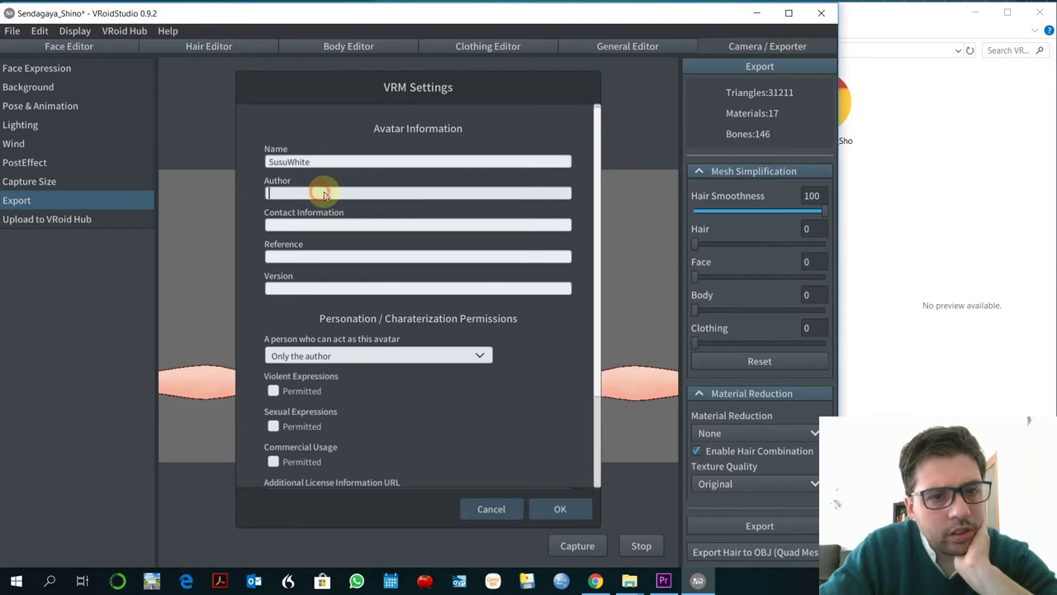
{"action": "key", "text": "Tab"}
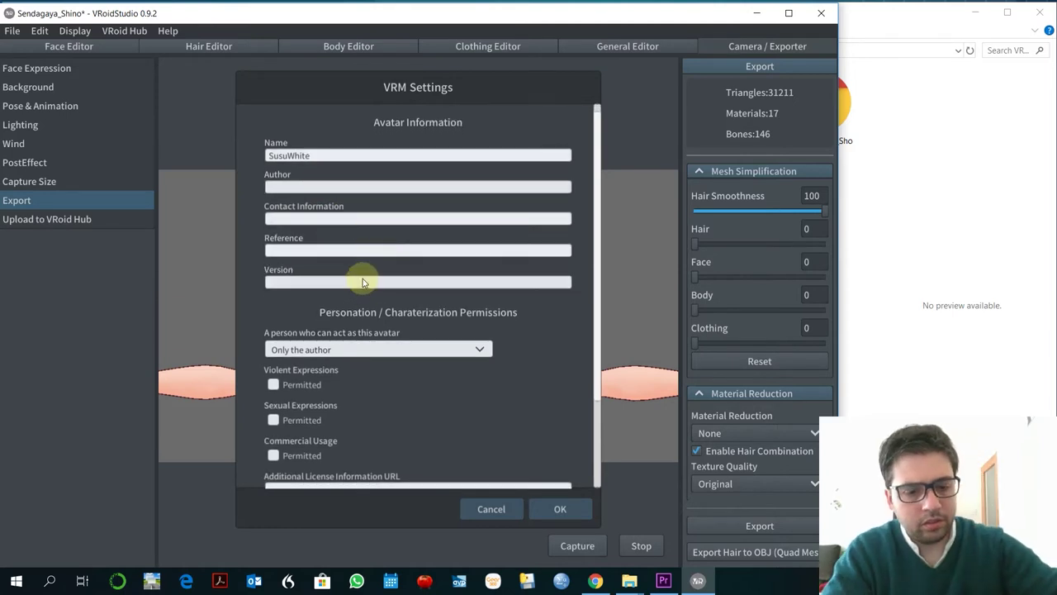
{"action": "type", "text": "manolochan"}
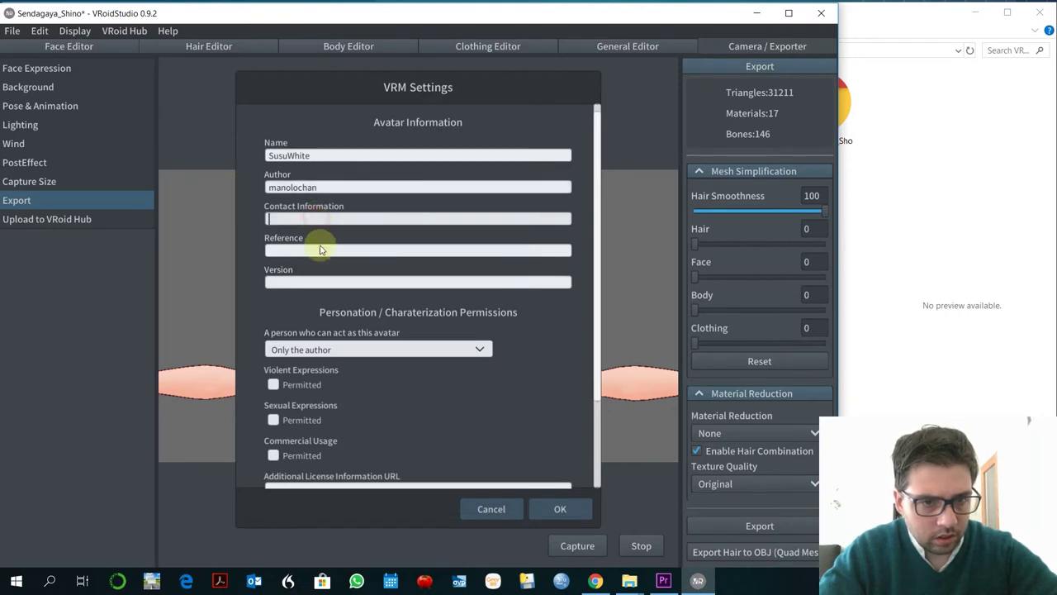
{"action": "left_click", "coordinate": [320, 249]}
{"action": "left_click", "coordinate": [340, 282]}
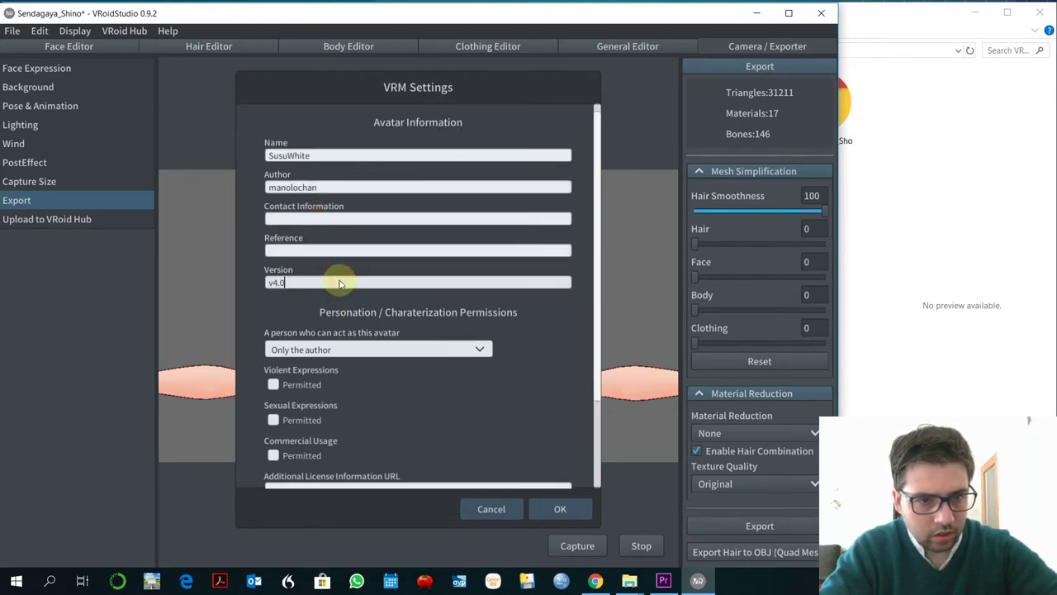
Review the personation, redistribution and modification permissions, leave them at their defaults, and accept the VRM settings.
{"action": "scroll", "coordinate": [446, 261], "scroll_direction": "down", "scroll_amount": 1}
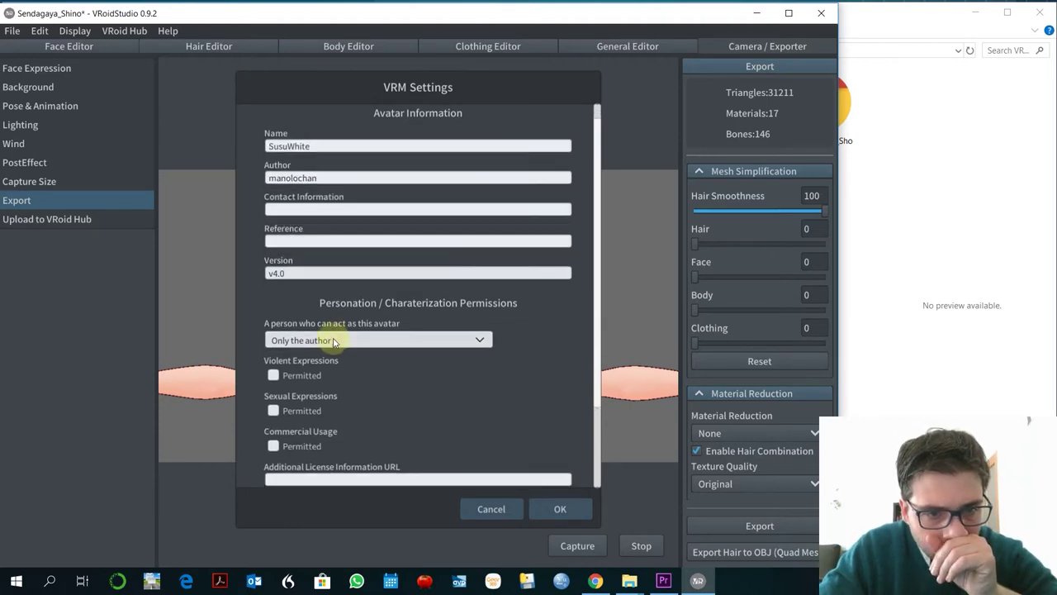
{"action": "scroll", "coordinate": [514, 476], "scroll_direction": "down", "scroll_amount": 2}
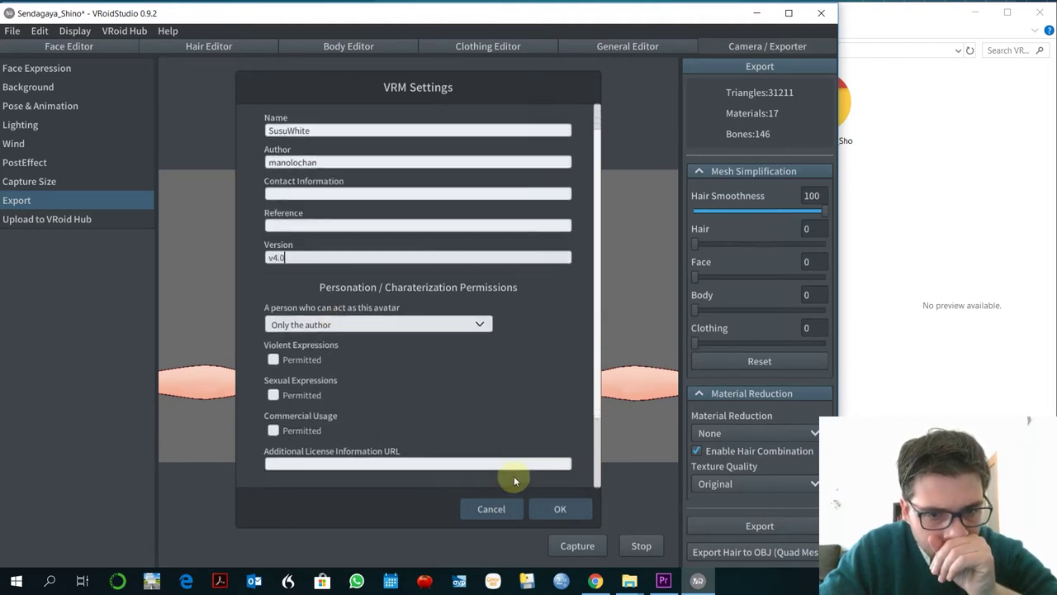
{"action": "scroll", "coordinate": [531, 462], "scroll_direction": "down", "scroll_amount": 1}
{"action": "scroll", "coordinate": [599, 409], "scroll_direction": "down", "scroll_amount": 4}
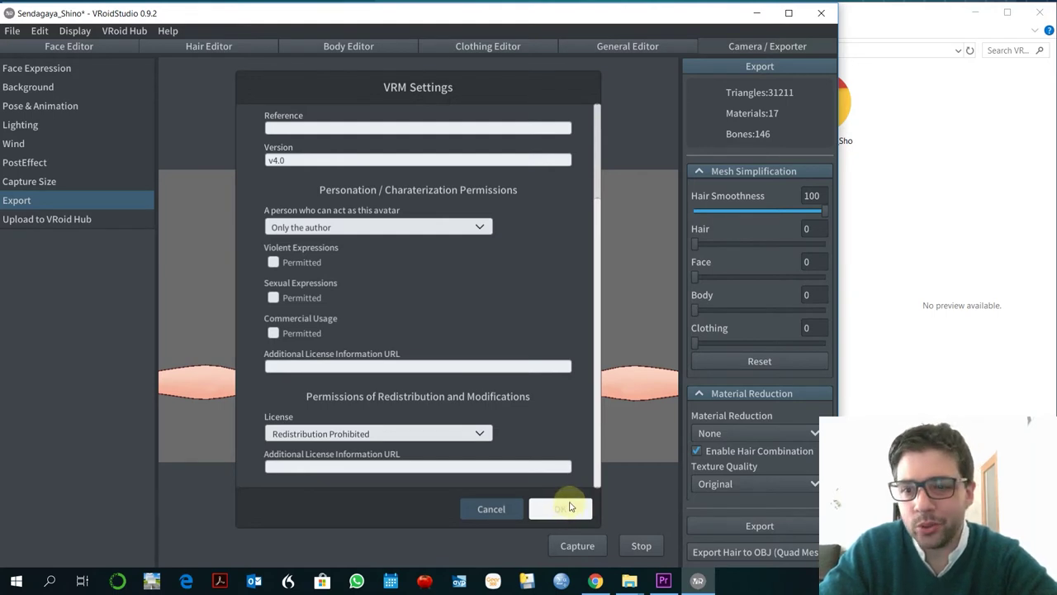
{"action": "left_click", "coordinate": [568, 499]}
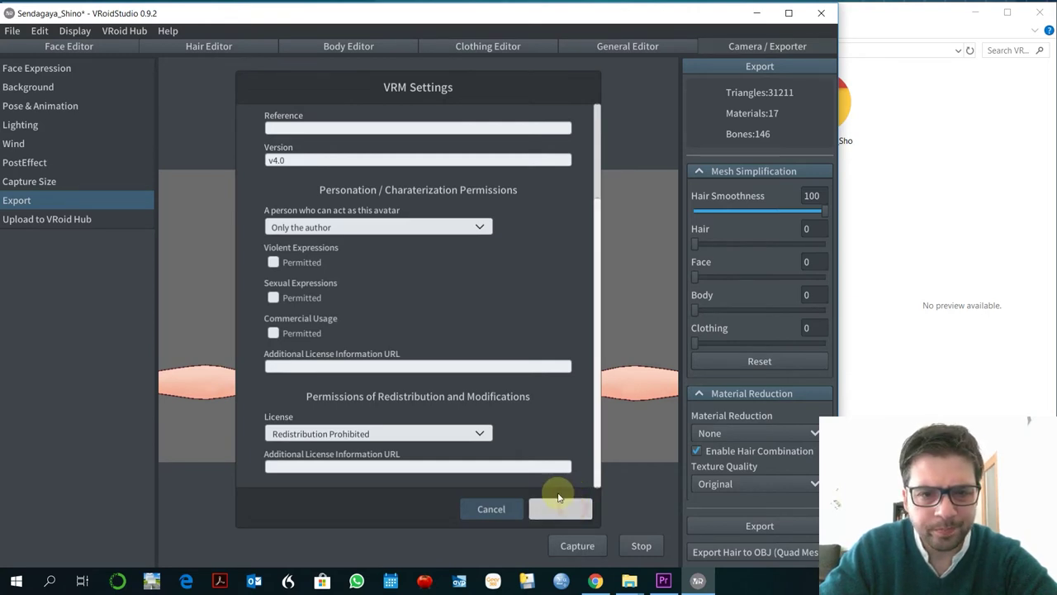
{"action": "left_click", "coordinate": [566, 508]}
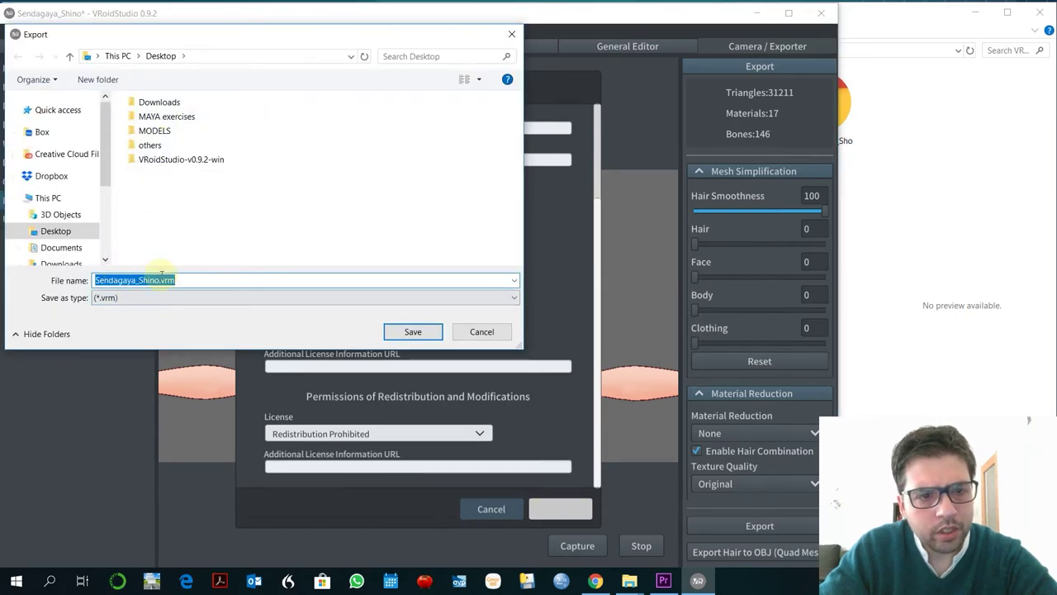
Save the exported avatar as SusuWhite v4.vrm in the MODELS folder on the Desktop.
{"action": "left_click", "coordinate": [161, 280]}
{"action": "left_click_drag", "start_coordinate": [158, 280], "coordinate": [8, 268]}
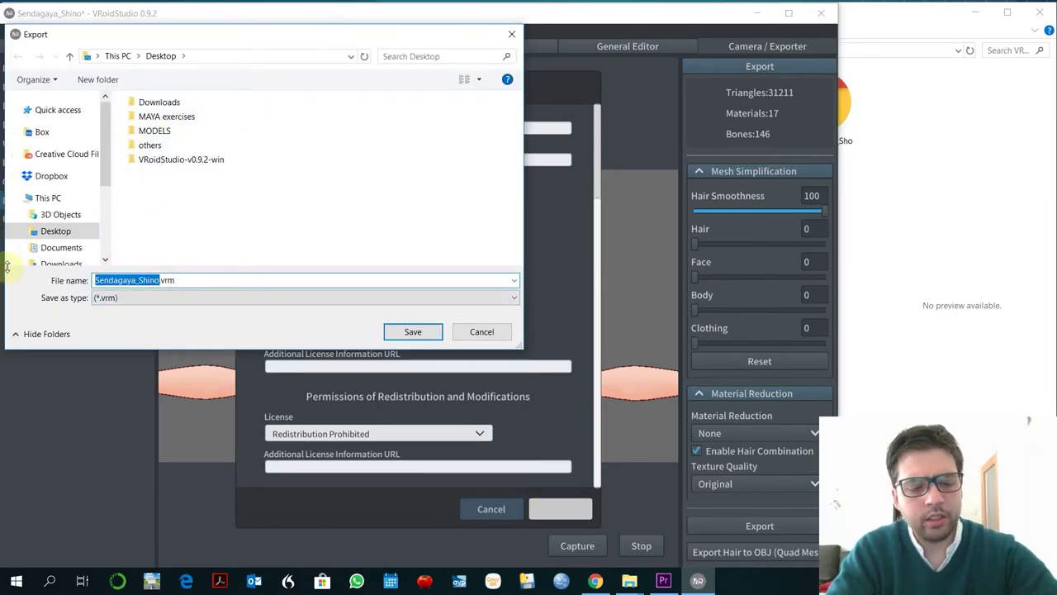
{"action": "type", "text": "SusuWhite"}
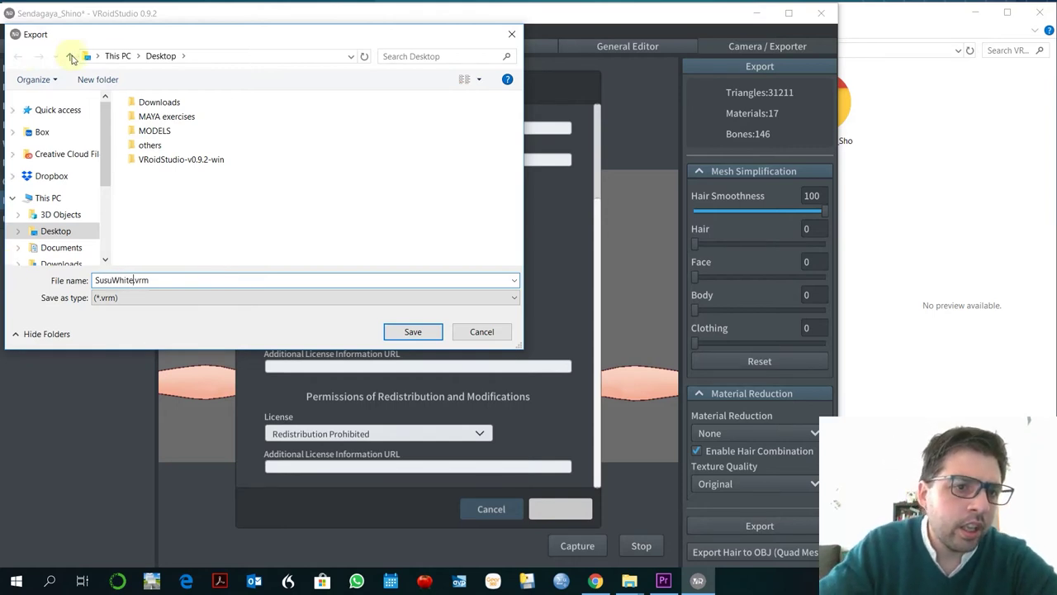
{"action": "double_click", "coordinate": [166, 135]}
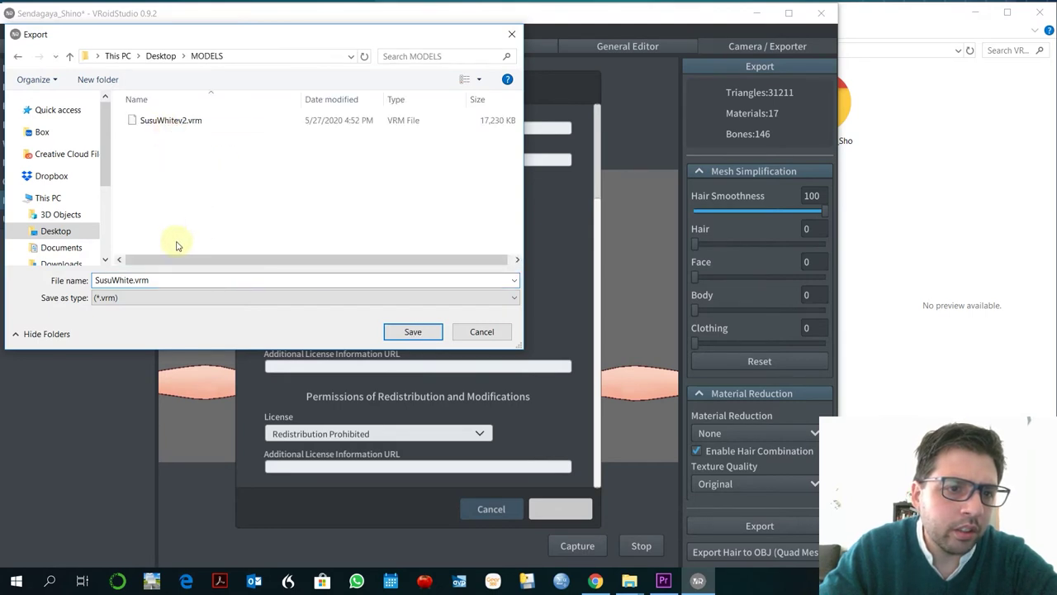
{"action": "left_click", "coordinate": [131, 280]}
{"action": "left_click", "coordinate": [132, 280]}
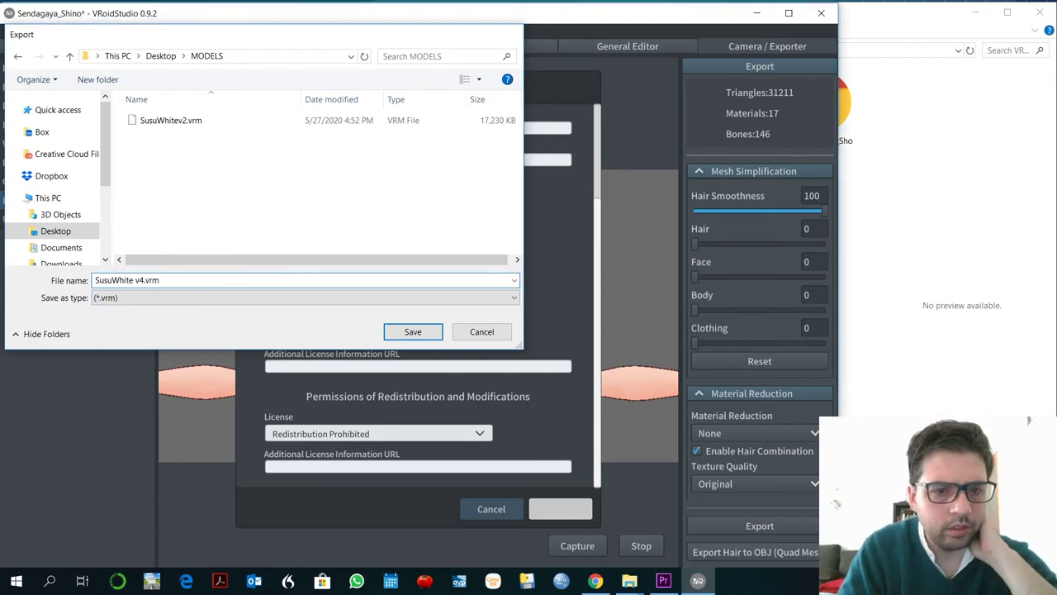
{"action": "key", "text": "Return"}
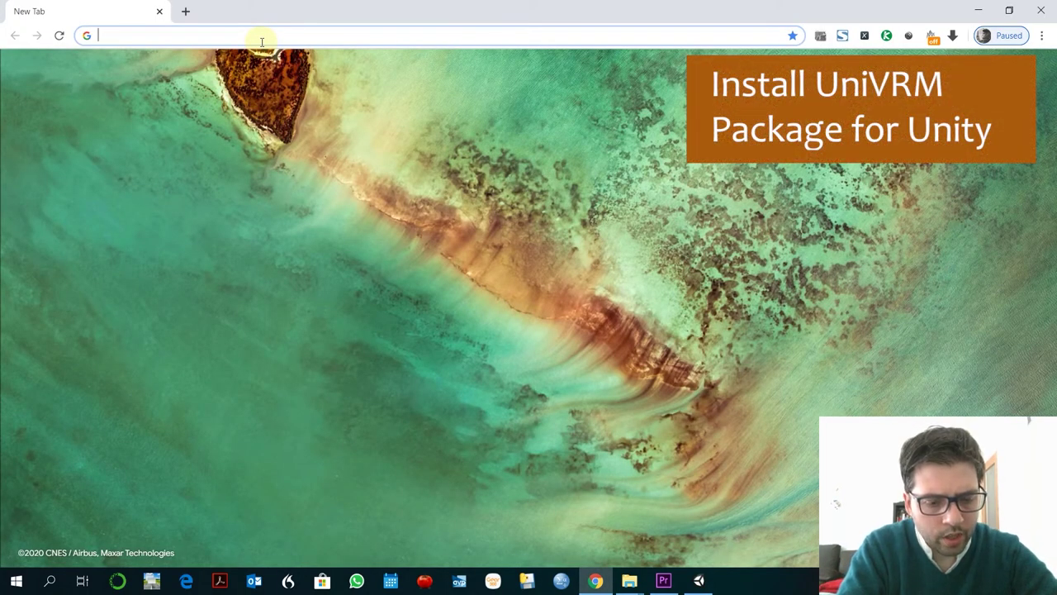
In Chrome, look up "unity package" and open the suggested vrm-c/UniVRM repository on GitHub.
{"action": "type", "text": "unity package"}
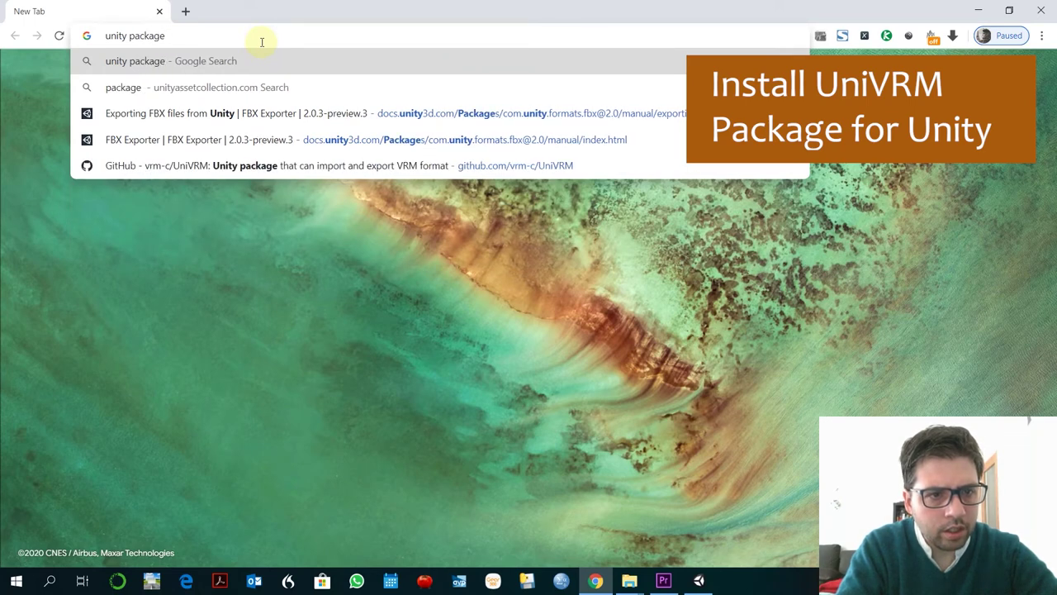
{"action": "key", "text": "Down"}
{"action": "key", "text": "Down"}
{"action": "key", "text": "Down"}
{"action": "key", "text": "Down"}
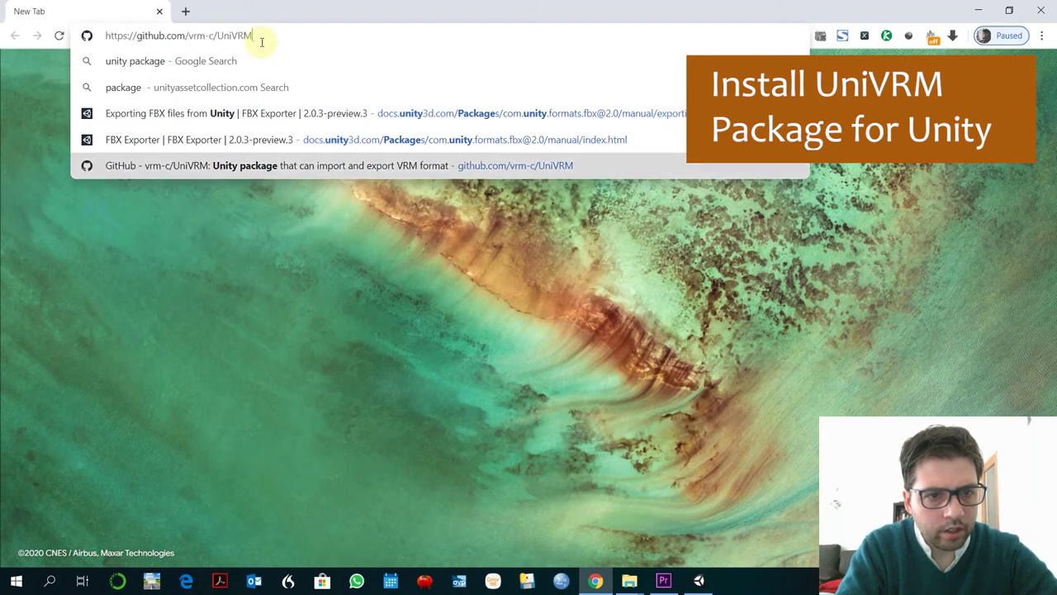
{"action": "key", "text": "Return"}
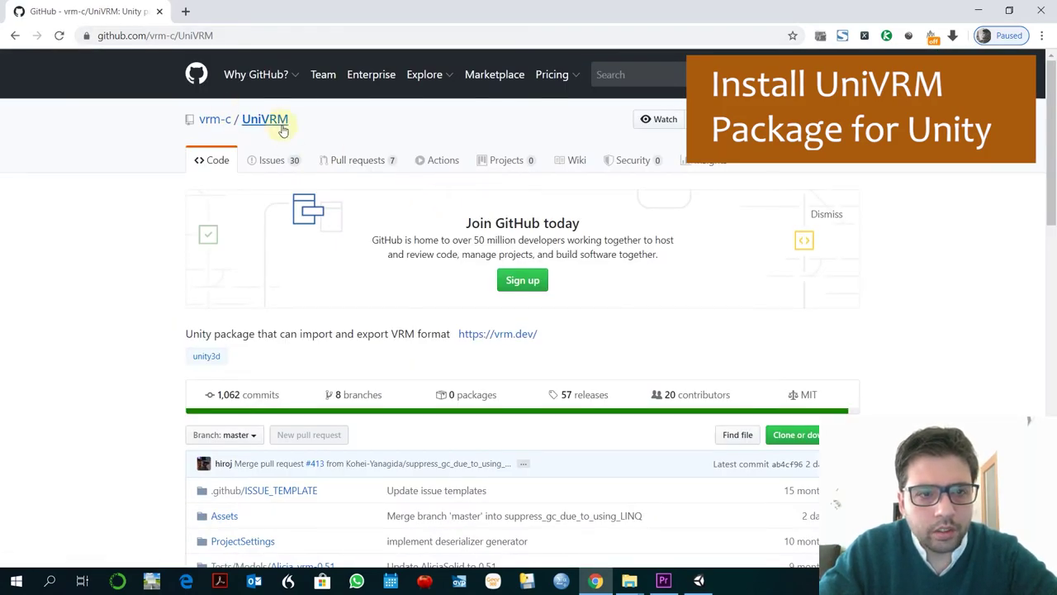
Open the UniVRM releases page from the README's download instructions and locate UniVRM-0.55.0_ce1c.unitypackage under v0.55.0.
{"action": "scroll", "coordinate": [314, 132], "scroll_direction": "down", "scroll_amount": 8}
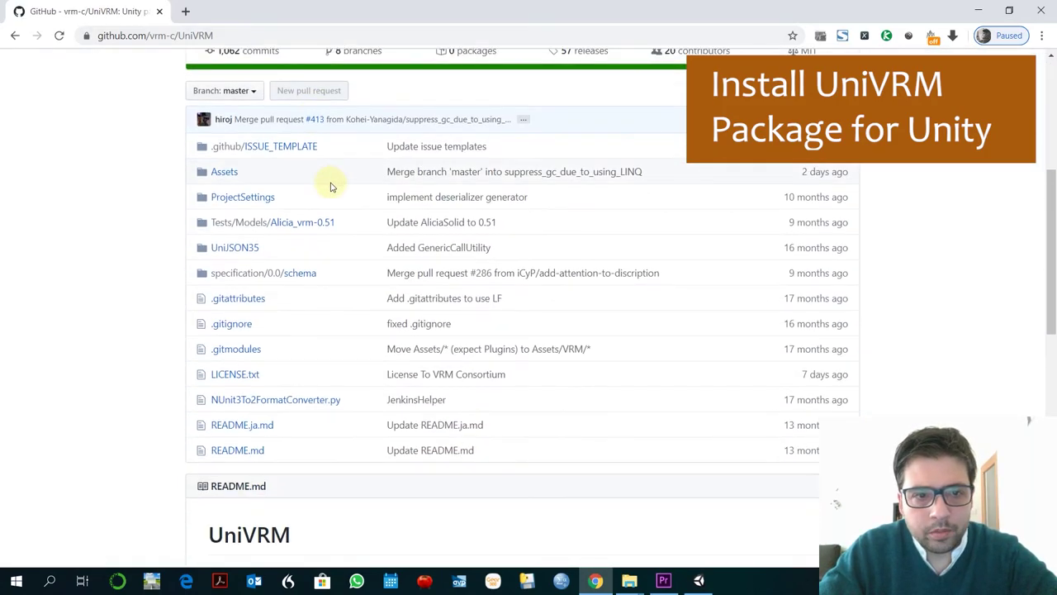
{"action": "scroll", "coordinate": [337, 198], "scroll_direction": "down", "scroll_amount": 5}
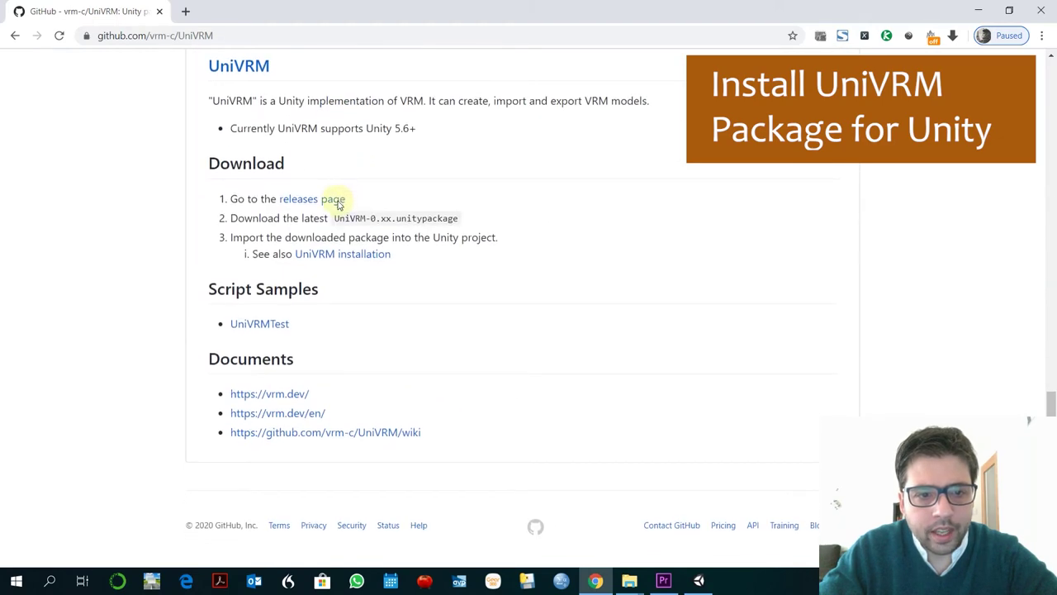
{"action": "scroll", "coordinate": [342, 203], "scroll_direction": "up", "scroll_amount": 3}
{"action": "scroll", "coordinate": [336, 246], "scroll_direction": "down", "scroll_amount": 3}
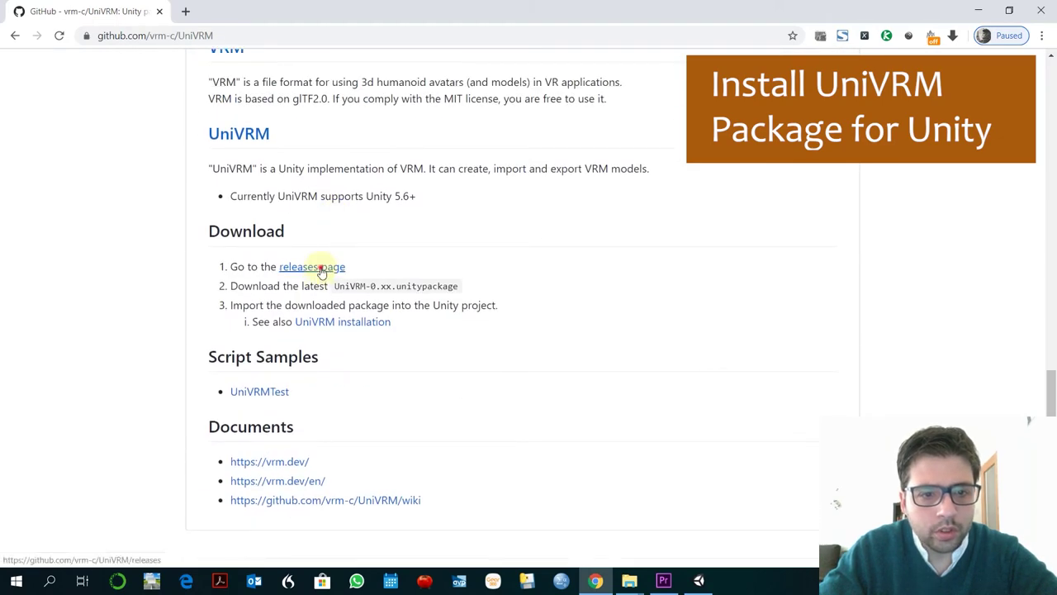
{"action": "left_click", "coordinate": [321, 267]}
{"action": "scroll", "coordinate": [380, 285], "scroll_direction": "down", "scroll_amount": 4}
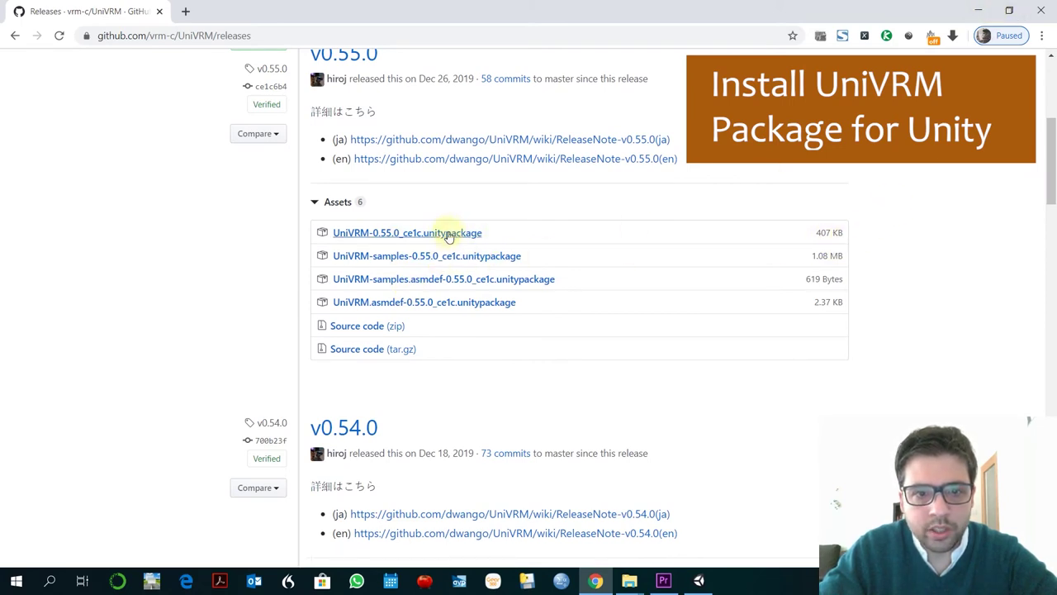
Switch to the Unity project and bring UniVRM-0.55.0_ce1c.unitypackage from the Downloads folder into its Assets.
{"action": "left_click", "coordinate": [978, 10]}
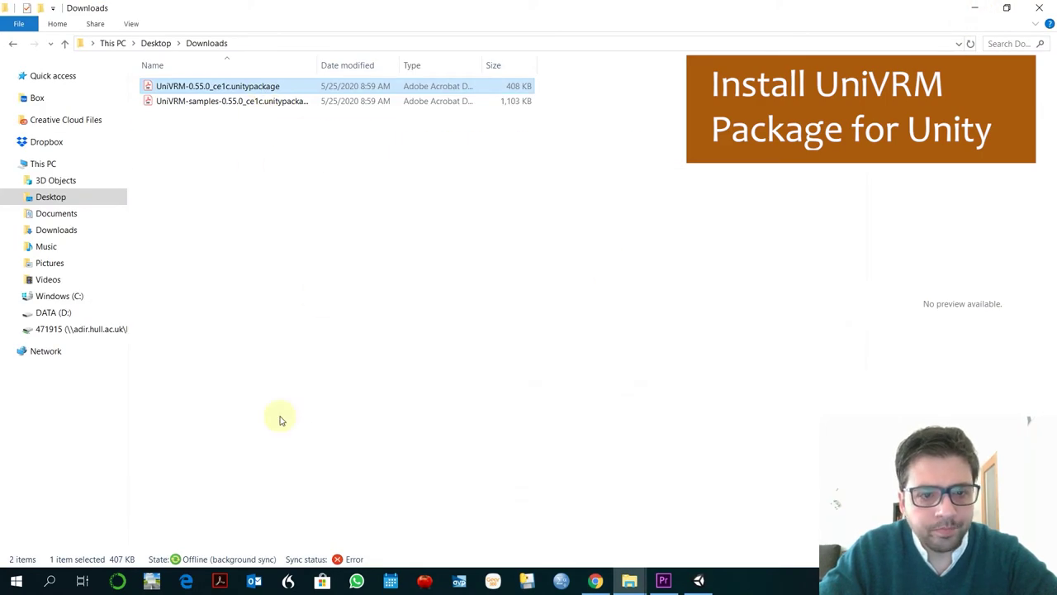
{"action": "left_click", "coordinate": [698, 581]}
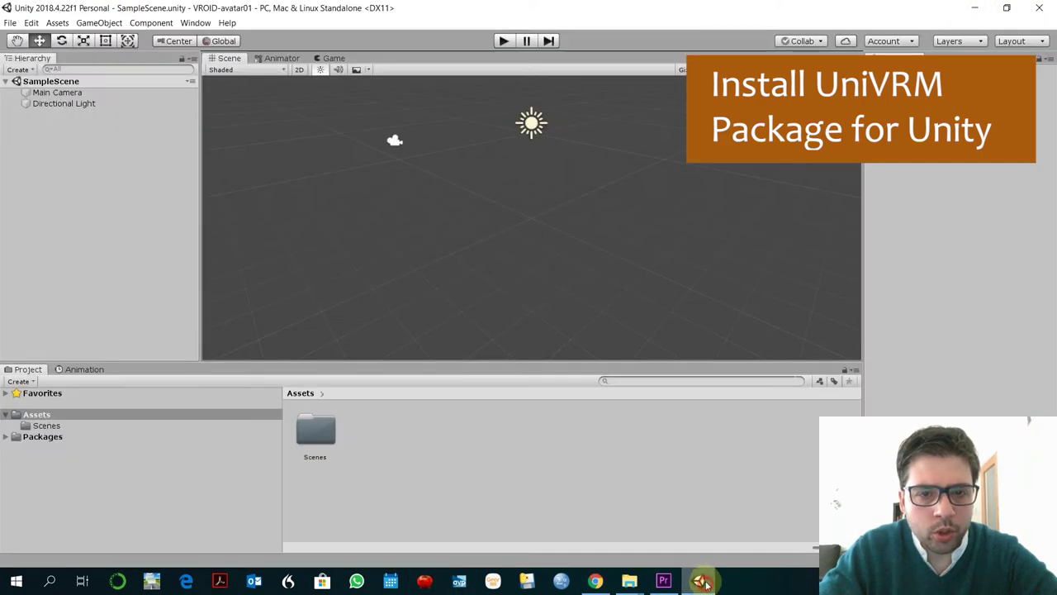
{"action": "double_click", "coordinate": [268, 10]}
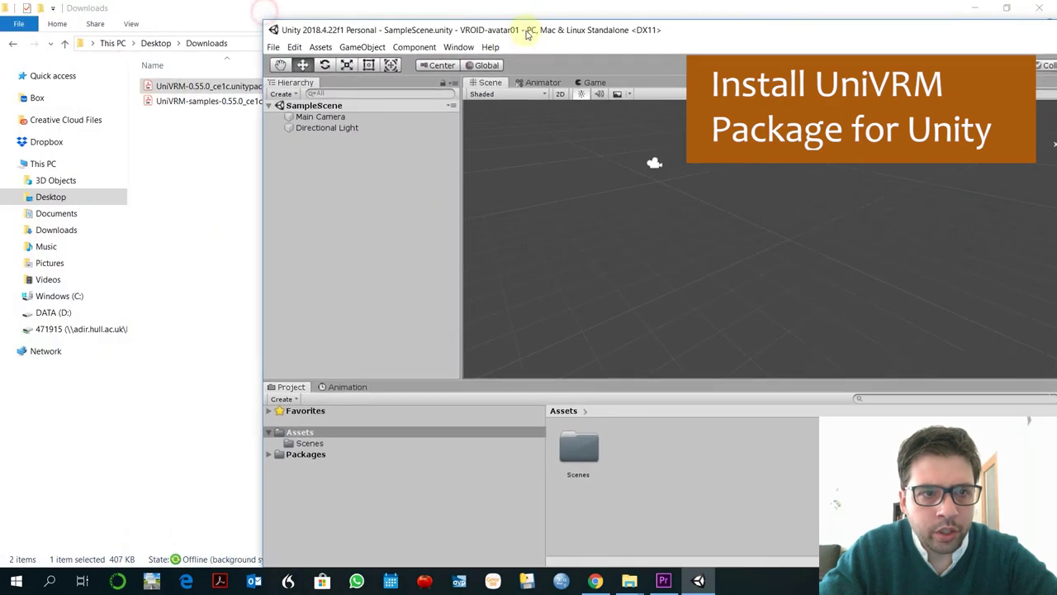
{"action": "left_click_drag", "start_coordinate": [206, 89], "coordinate": [357, 430]}
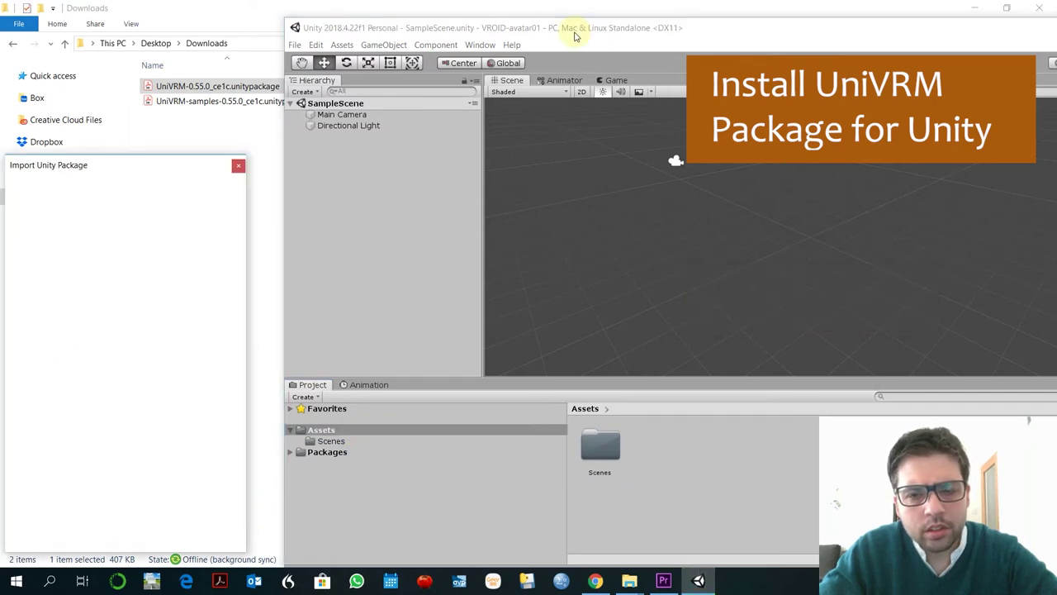
Import all items of the UniVRM-0.55.0_ce1c package into the project and select the VRM folder in Assets.
{"action": "left_click_drag", "start_coordinate": [574, 33], "coordinate": [274, 9]}
{"action": "left_click_drag", "start_coordinate": [153, 165], "coordinate": [170, 101]}
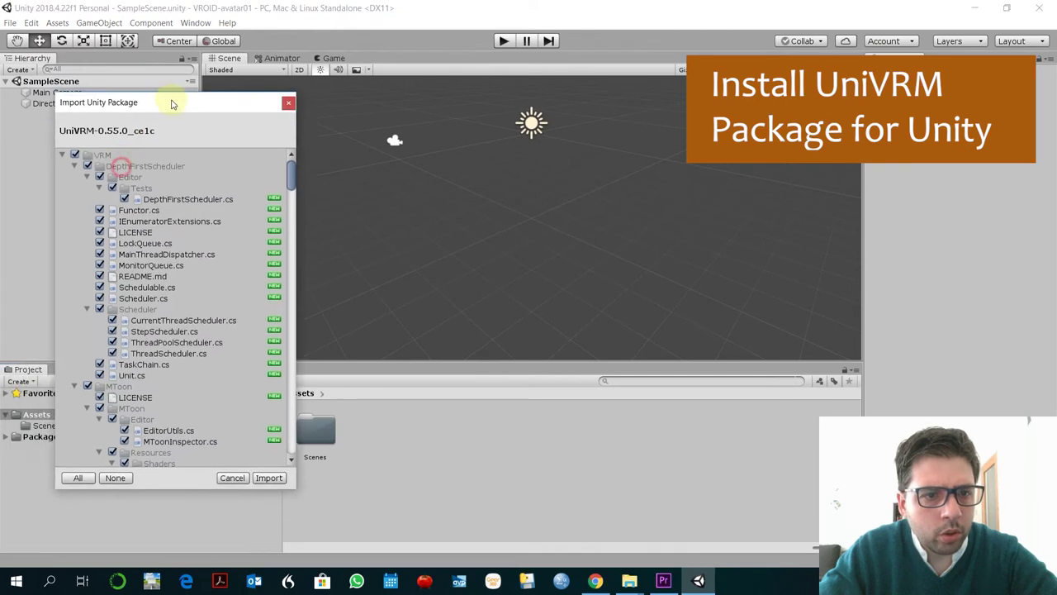
{"action": "scroll", "coordinate": [259, 326], "scroll_direction": "down", "scroll_amount": 7}
{"action": "left_click", "coordinate": [77, 475]}
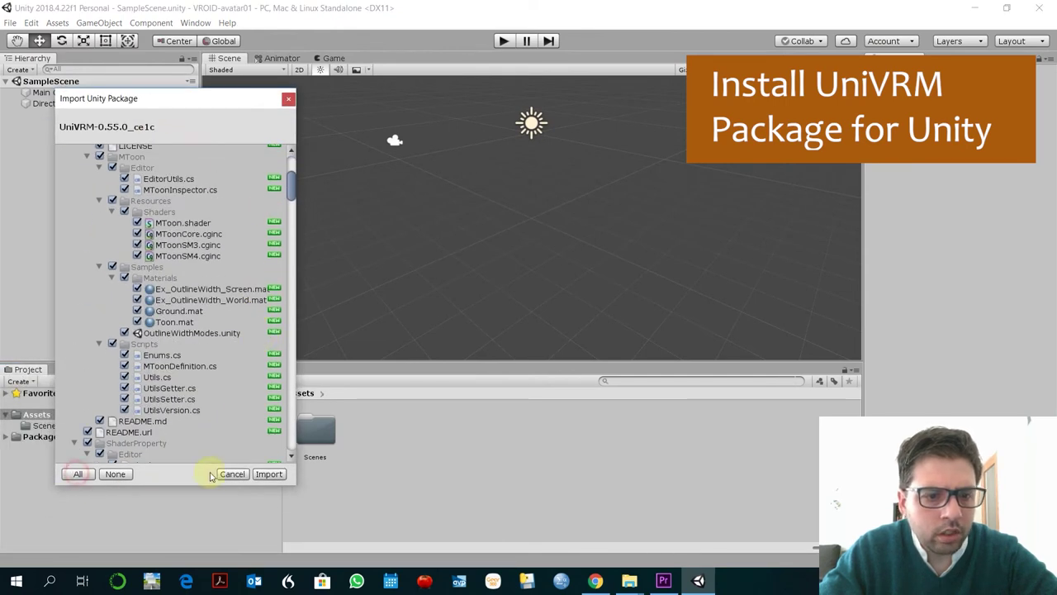
{"action": "left_click", "coordinate": [269, 474]}
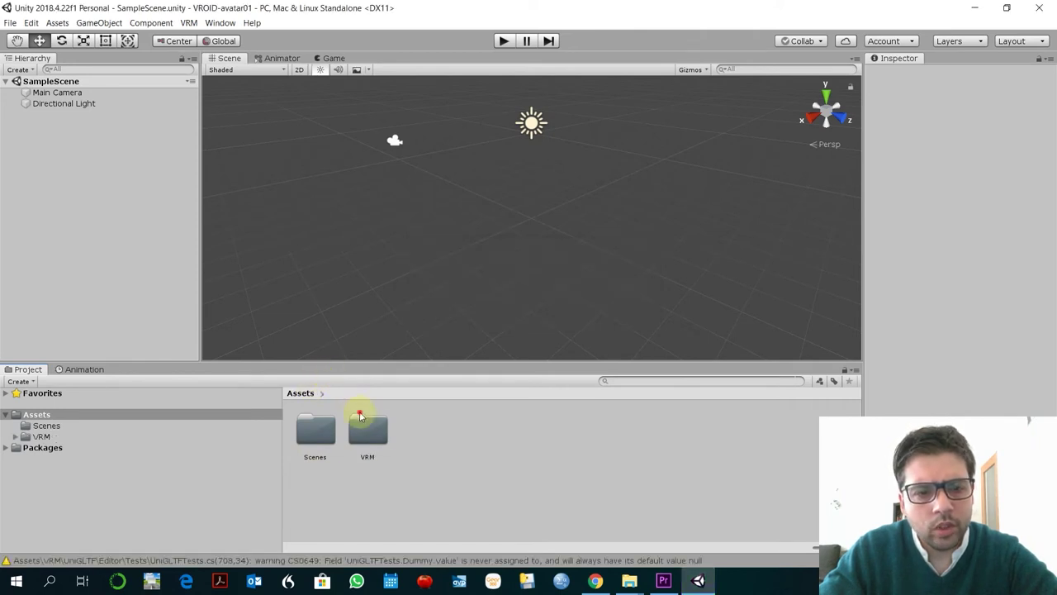
{"action": "left_click", "coordinate": [361, 417]}
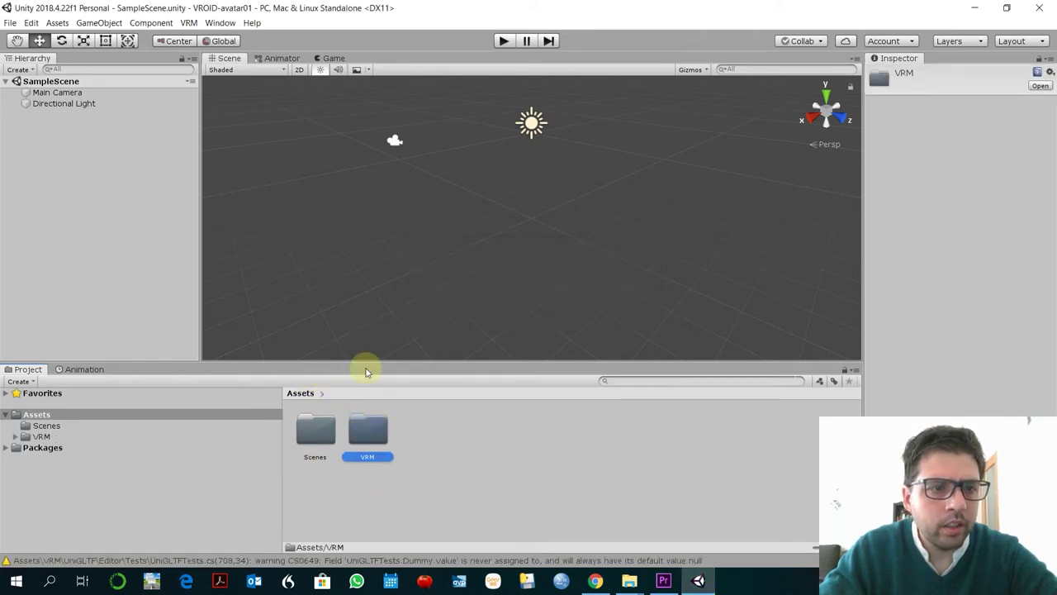
Bring SusuWhite v4.vrm from the Desktop MODELS folder into the Unity project's Assets.
{"action": "key", "text": "alt+Tab"}
{"action": "left_click_drag", "start_coordinate": [684, 305], "coordinate": [159, 416]}
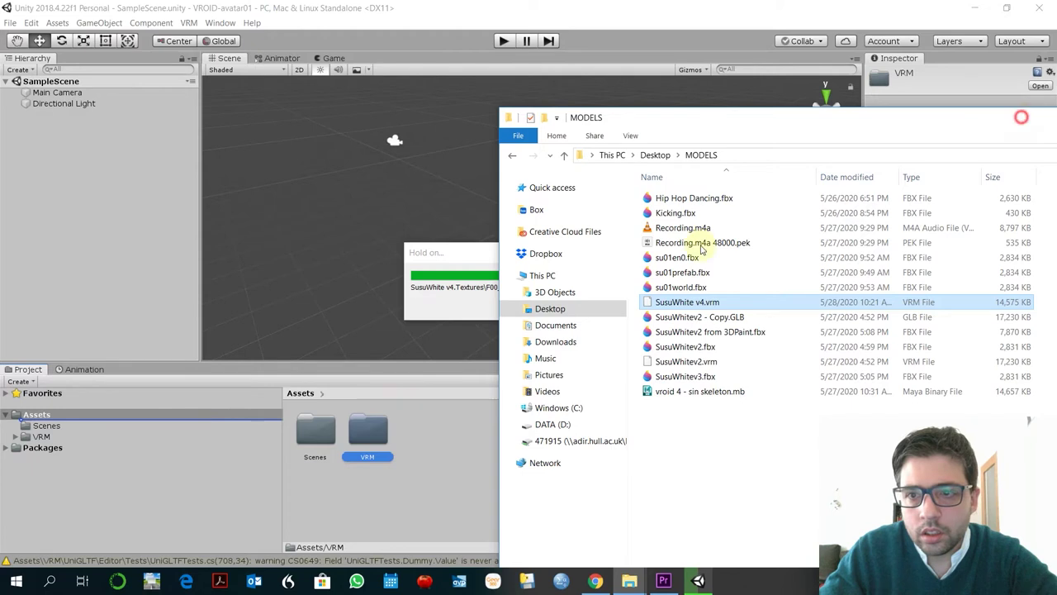
{"action": "left_click", "coordinate": [474, 255]}
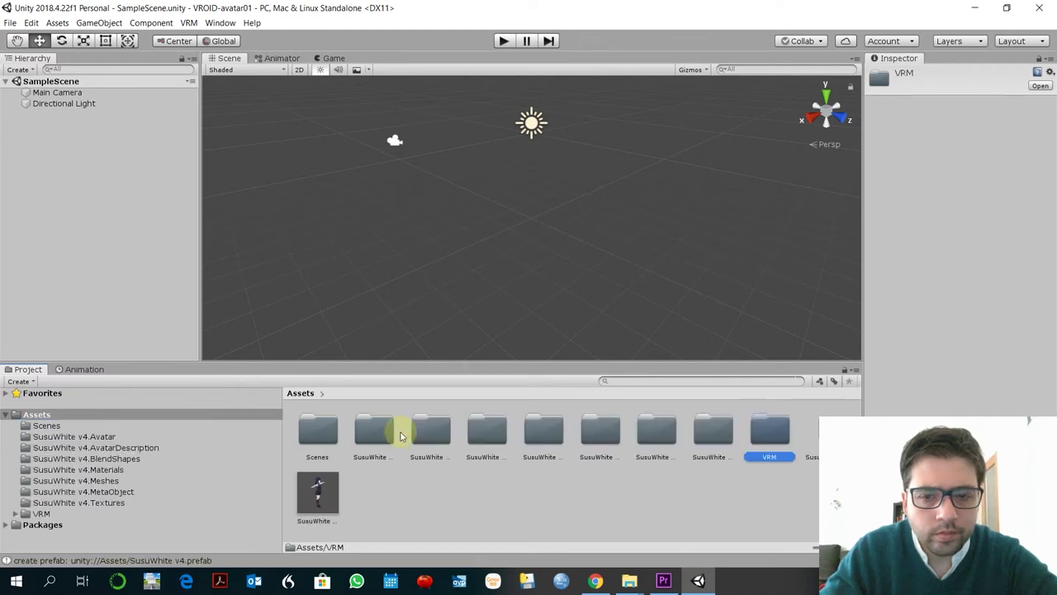
Place the SusuWhite v4 prefab in the scene, face it frontally and set its position to 0, 0, 0.
{"action": "left_click", "coordinate": [318, 491]}
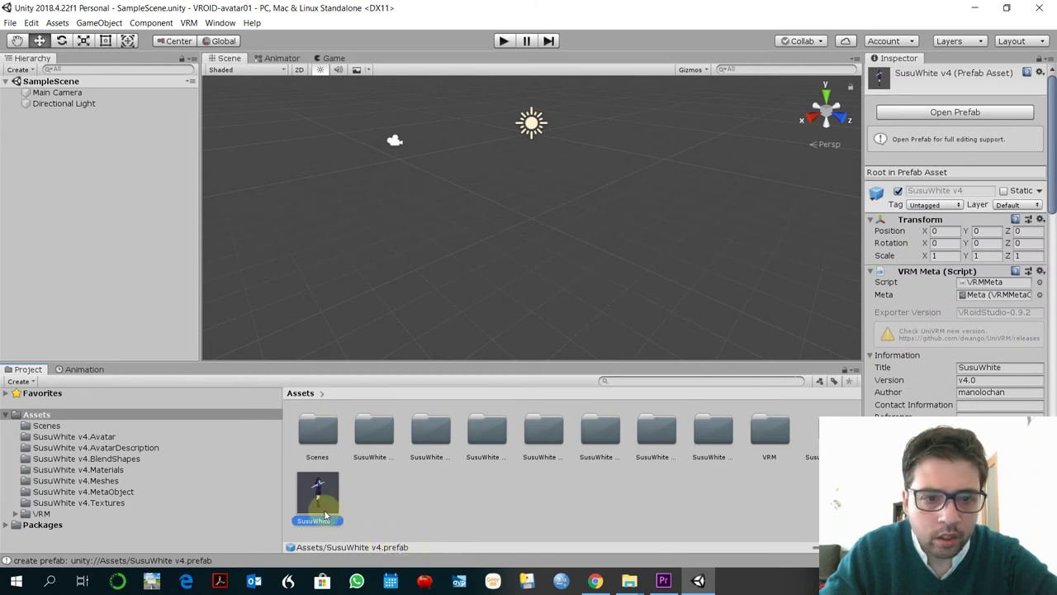
{"action": "left_click_drag", "start_coordinate": [317, 490], "coordinate": [478, 224]}
{"action": "double_click", "coordinate": [81, 102]}
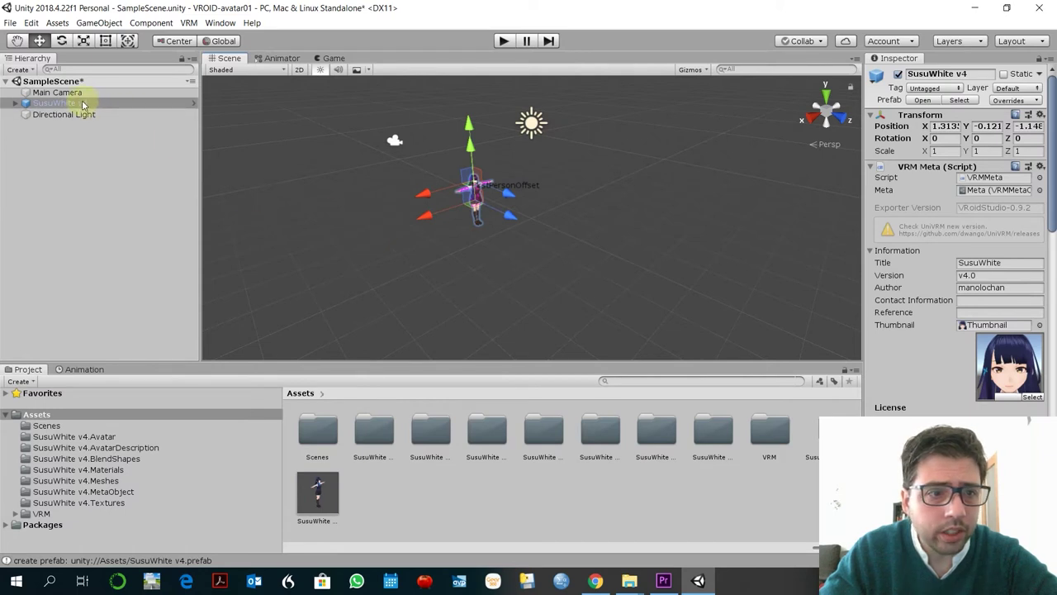
{"action": "right_click_drag", "start_coordinate": [549, 223], "coordinate": [357, 228]}
{"action": "key", "text": "f"}
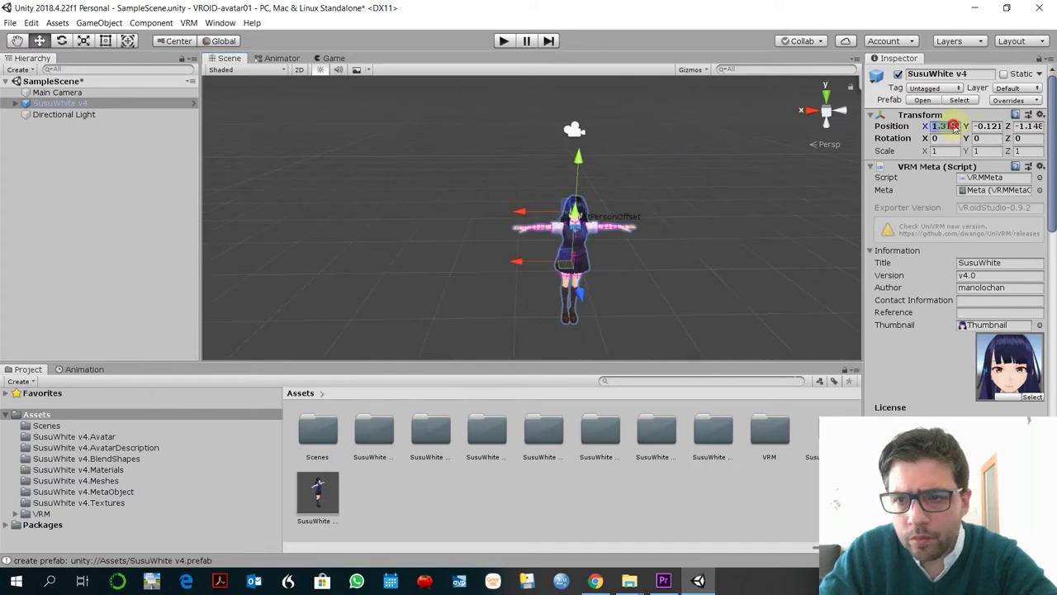
Examine the avatar's VRM Meta, license, Animator and other component settings, trying out an edit of the Author field, and deselect the avatar.
{"action": "scroll", "coordinate": [954, 165], "scroll_direction": "down", "scroll_amount": 3}
{"action": "left_click", "coordinate": [999, 205]}
{"action": "key", "text": "BackSpace"}
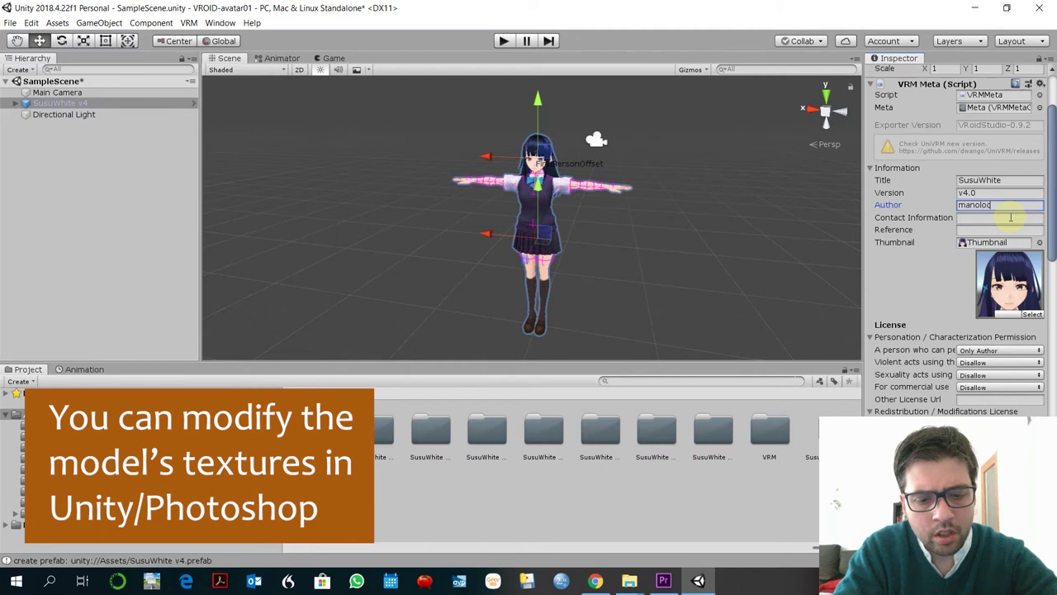
{"action": "scroll", "coordinate": [923, 234], "scroll_direction": "down", "scroll_amount": 9}
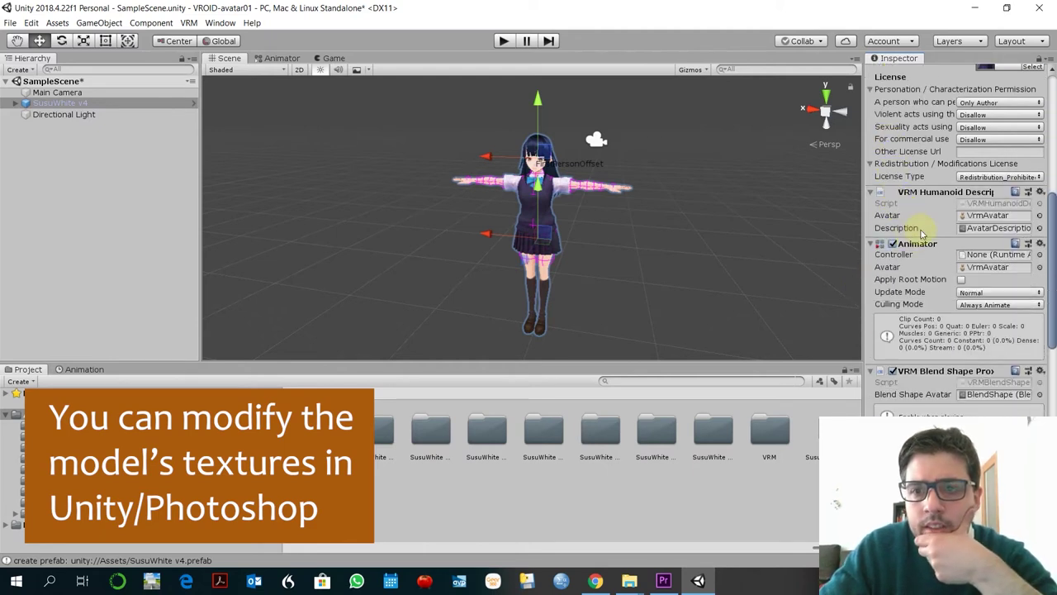
{"action": "scroll", "coordinate": [922, 234], "scroll_direction": "down", "scroll_amount": 5}
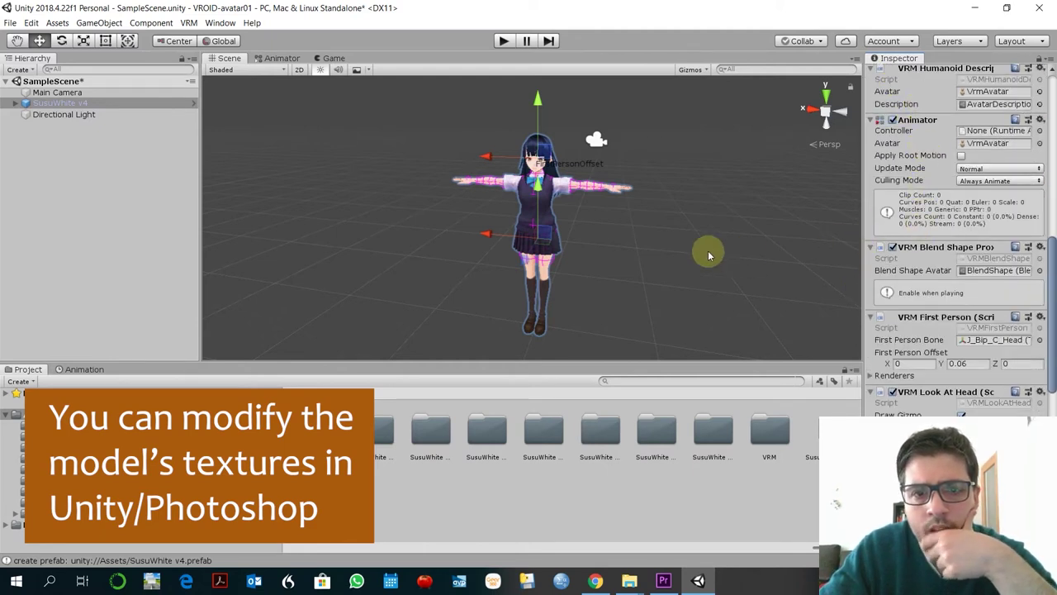
{"action": "left_click", "coordinate": [515, 525]}
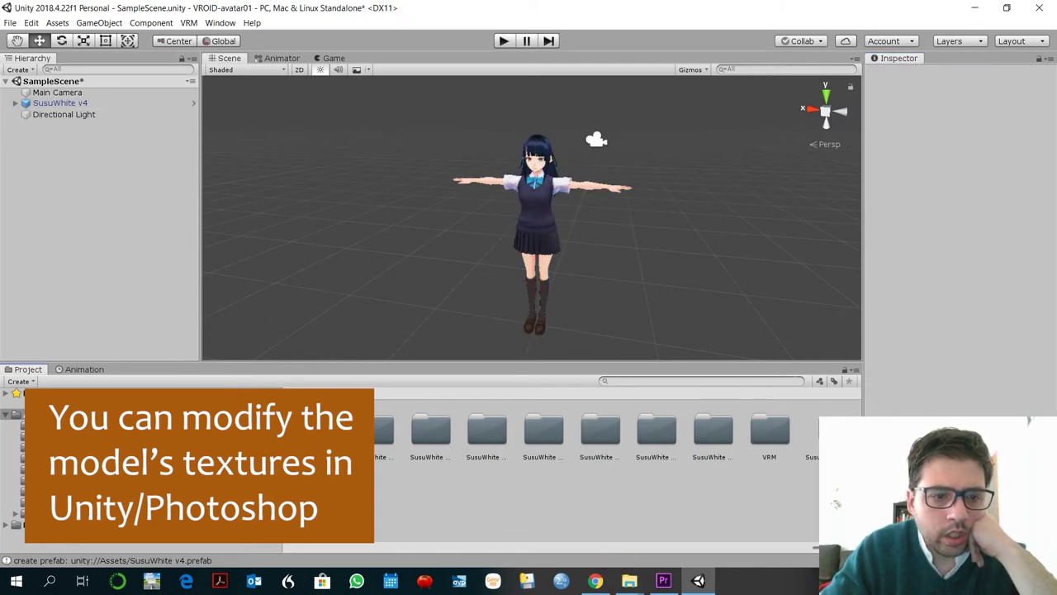
Reveal a material from SusuWhite v4.Materials in File Explorer and open the SusuWhite v4.Textures folder under Assets.
{"action": "double_click", "coordinate": [543, 430]}
{"action": "right_click", "coordinate": [537, 429]}
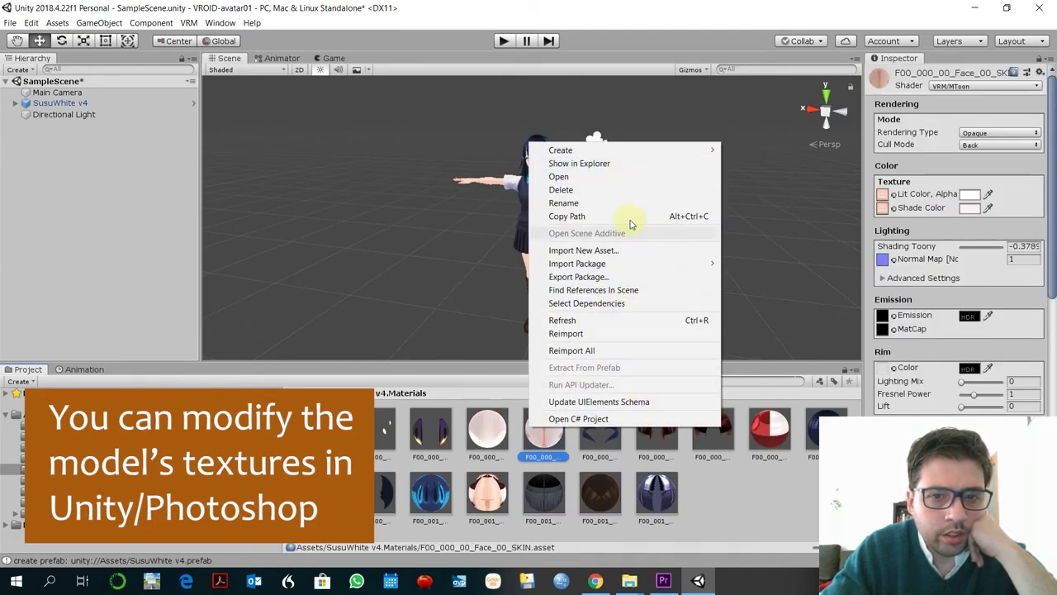
{"action": "left_click", "coordinate": [626, 166]}
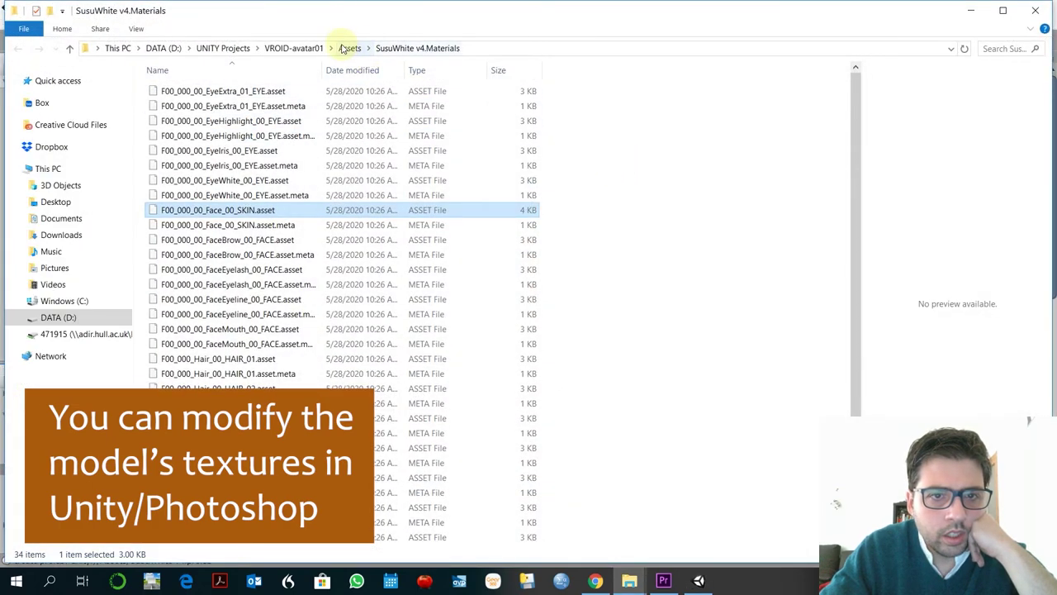
{"action": "left_click", "coordinate": [345, 49]}
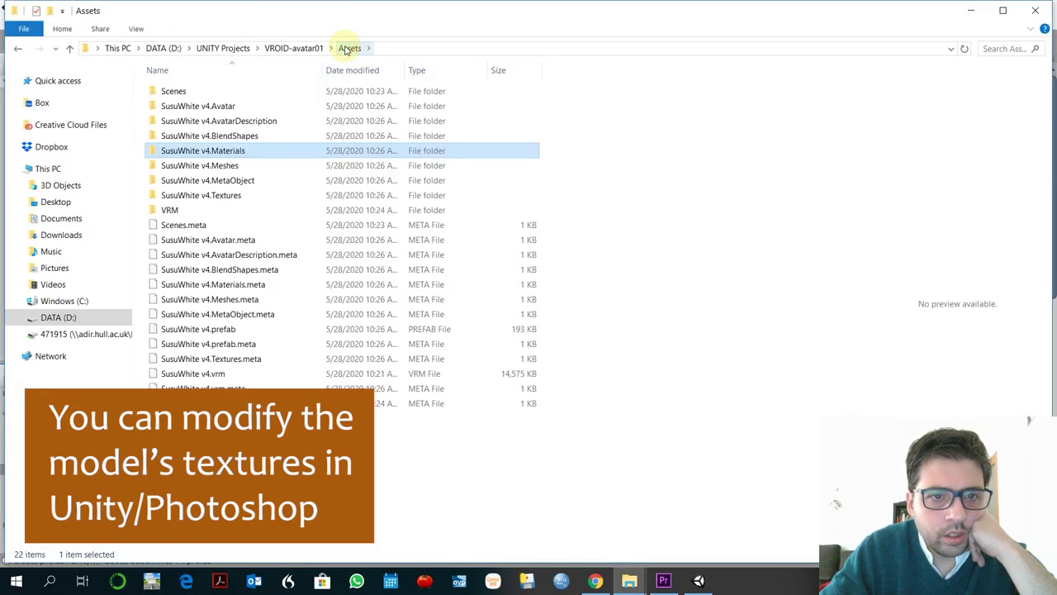
{"action": "left_click", "coordinate": [224, 198]}
{"action": "double_click", "coordinate": [225, 198]}
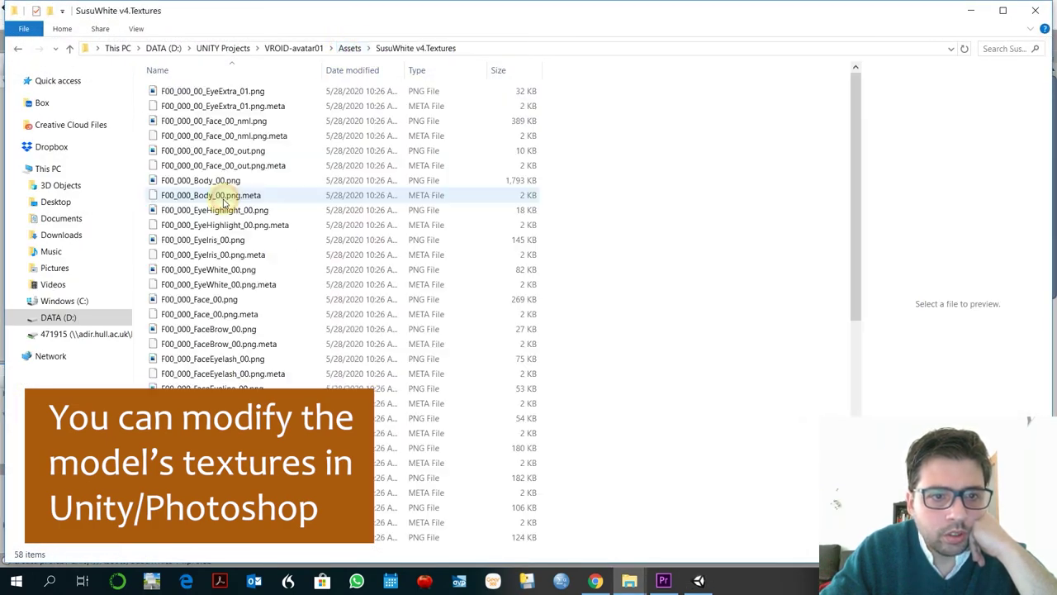
Display the texture files as large icons and look through the avatar's texture images.
{"action": "left_click", "coordinate": [135, 29]}
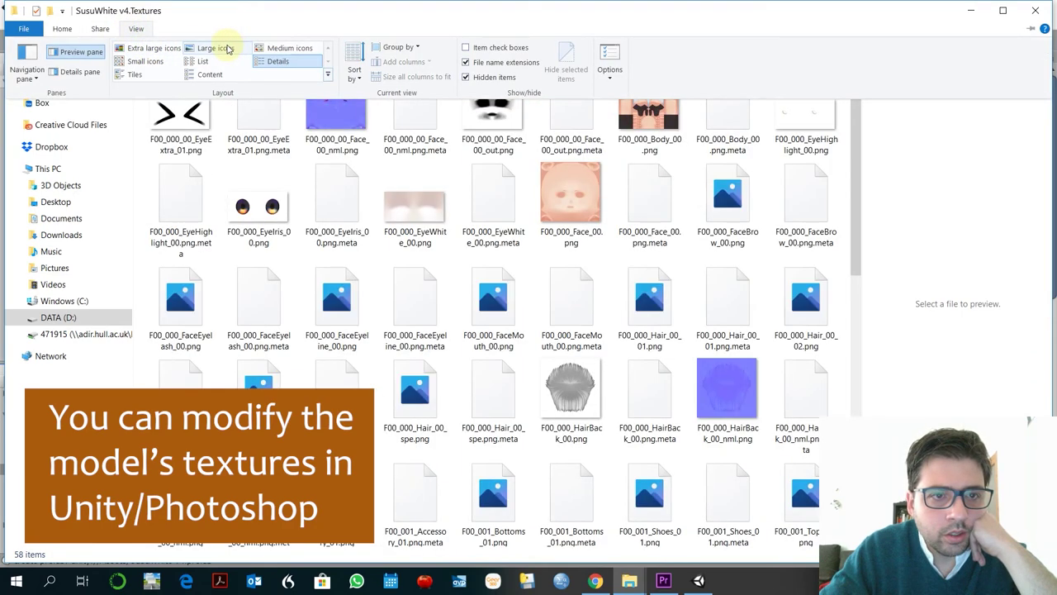
{"action": "left_click", "coordinate": [218, 47]}
{"action": "left_click", "coordinate": [571, 301]}
{"action": "scroll", "coordinate": [571, 322], "scroll_direction": "down", "scroll_amount": 2}
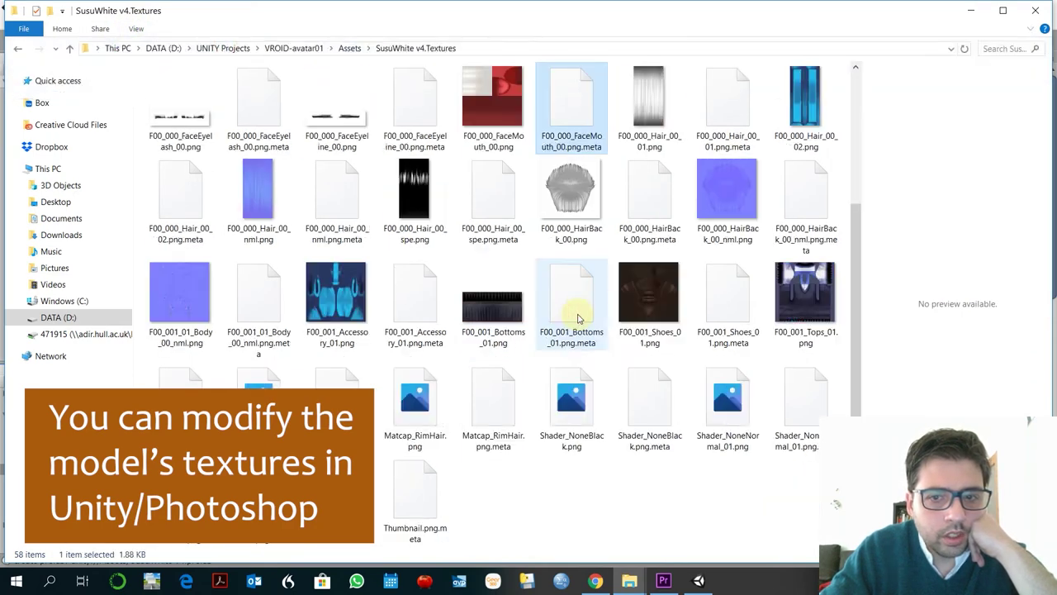
{"action": "scroll", "coordinate": [573, 495], "scroll_direction": "up", "scroll_amount": 2}
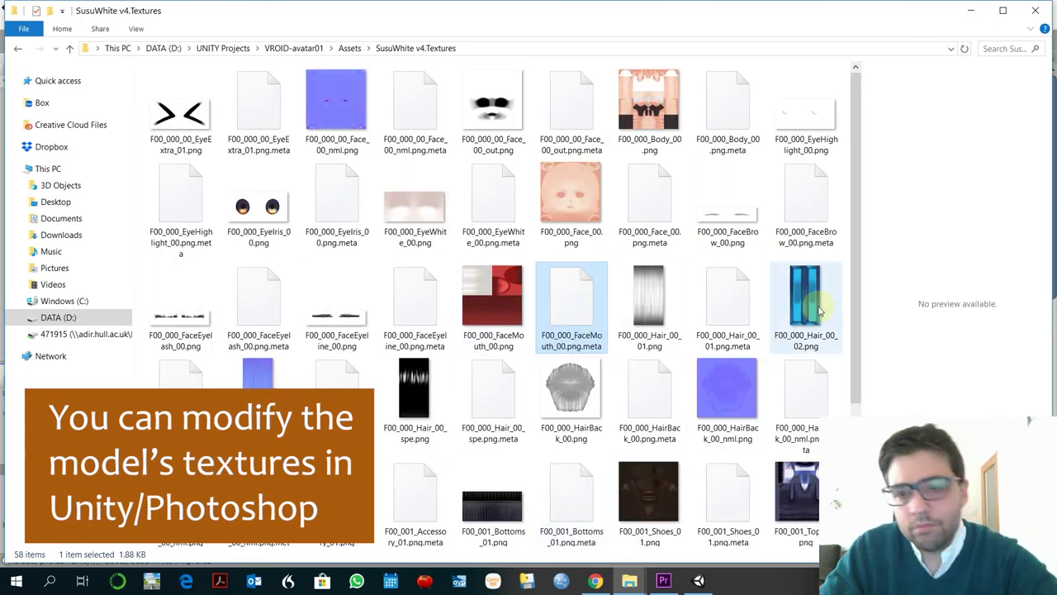
Open the clothing texture F00_001_Tops_01.png in Photoshop.
{"action": "left_click", "coordinate": [792, 474]}
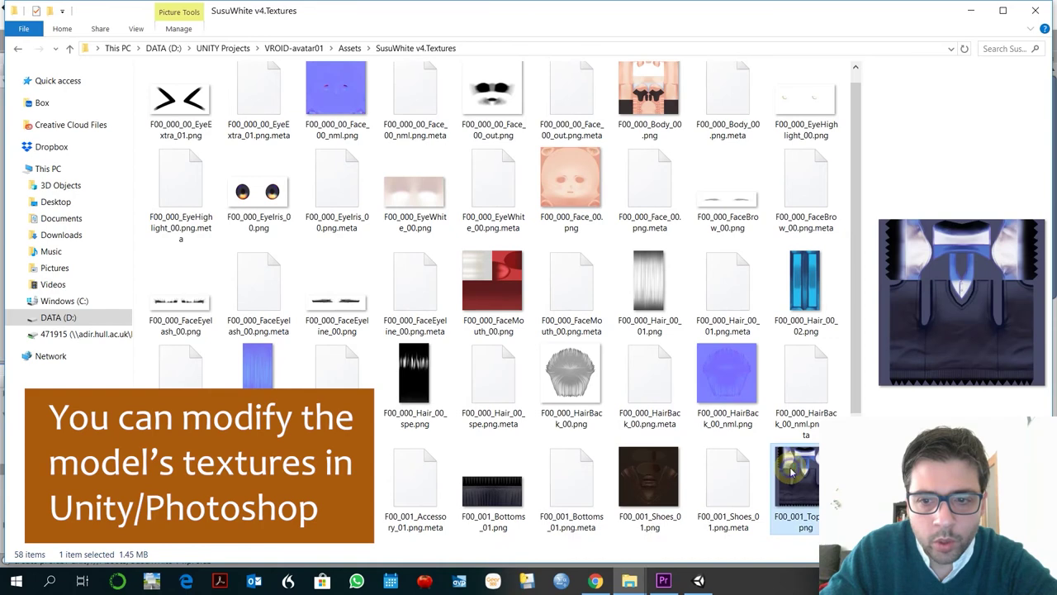
{"action": "right_click", "coordinate": [791, 472]}
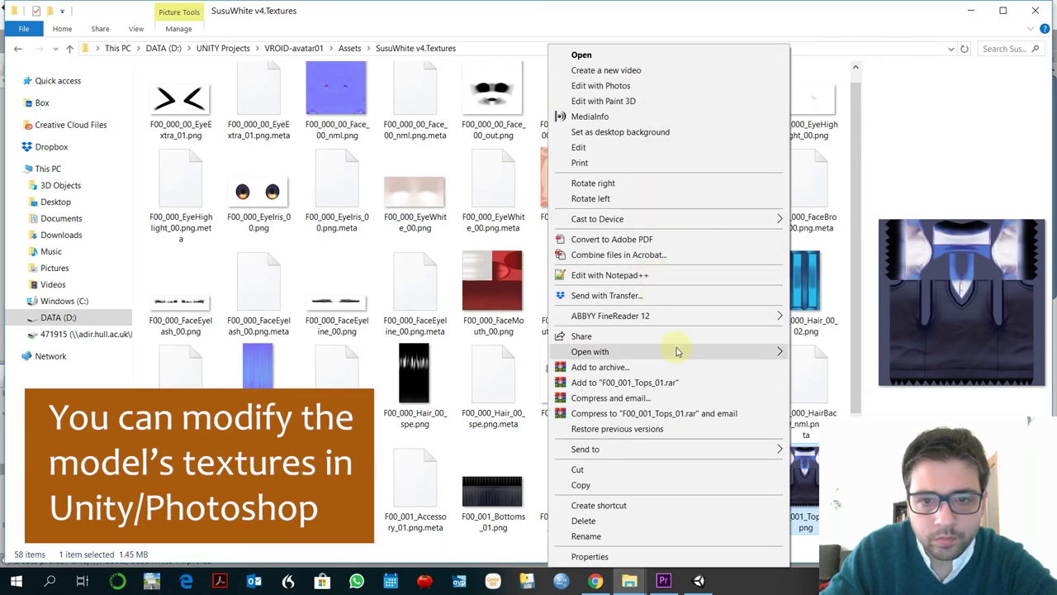
{"action": "mouse_move", "coordinate": [676, 356]}
{"action": "left_click", "coordinate": [844, 382]}
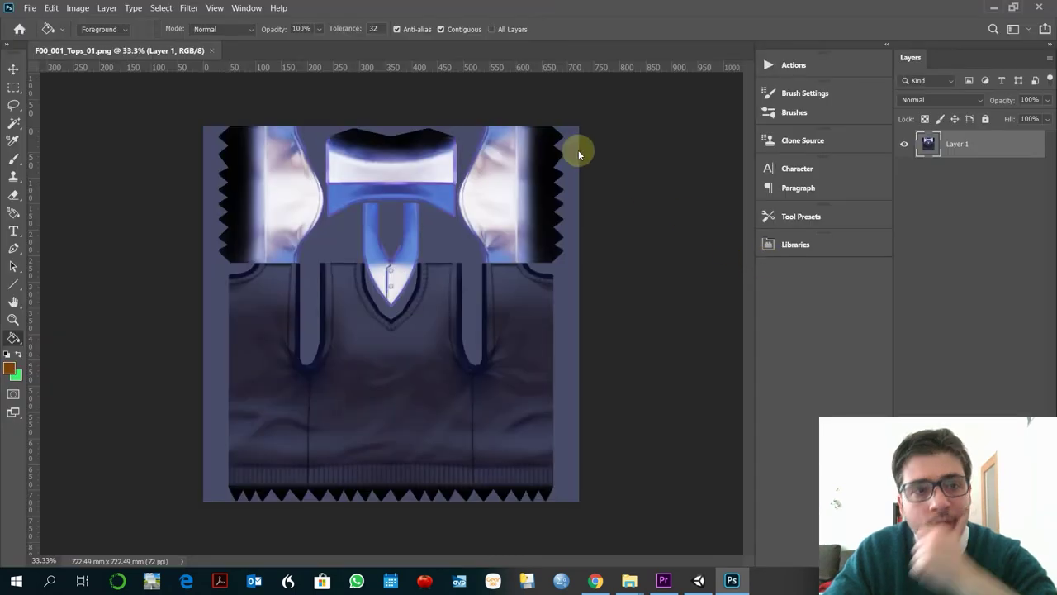
Recolour the tops texture green with a Hue/Saturation adjustment of hue -102 and saturation +6.
{"action": "left_click", "coordinate": [74, 8]}
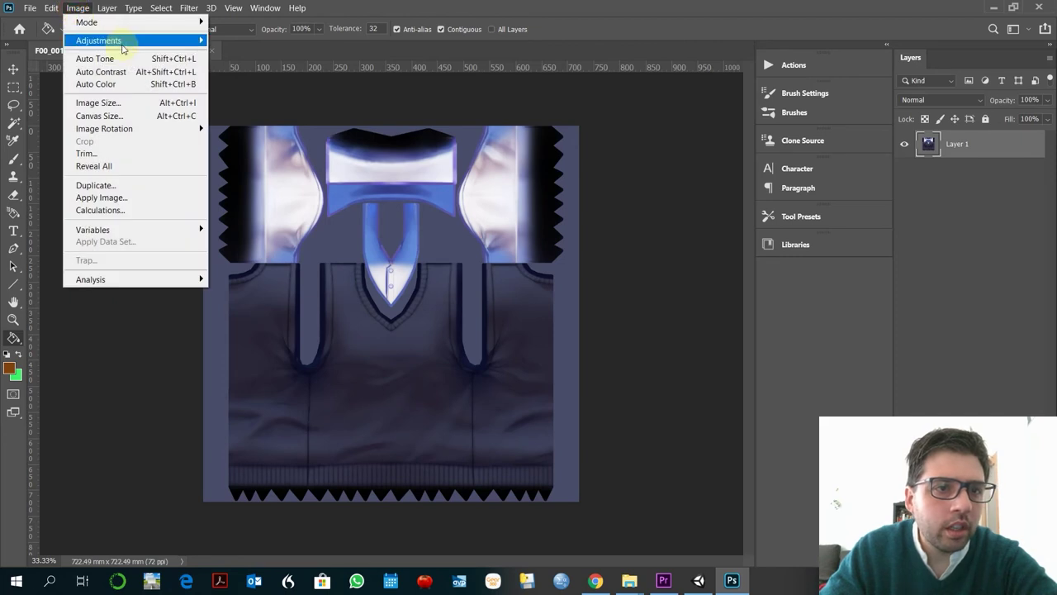
{"action": "mouse_move", "coordinate": [171, 40]}
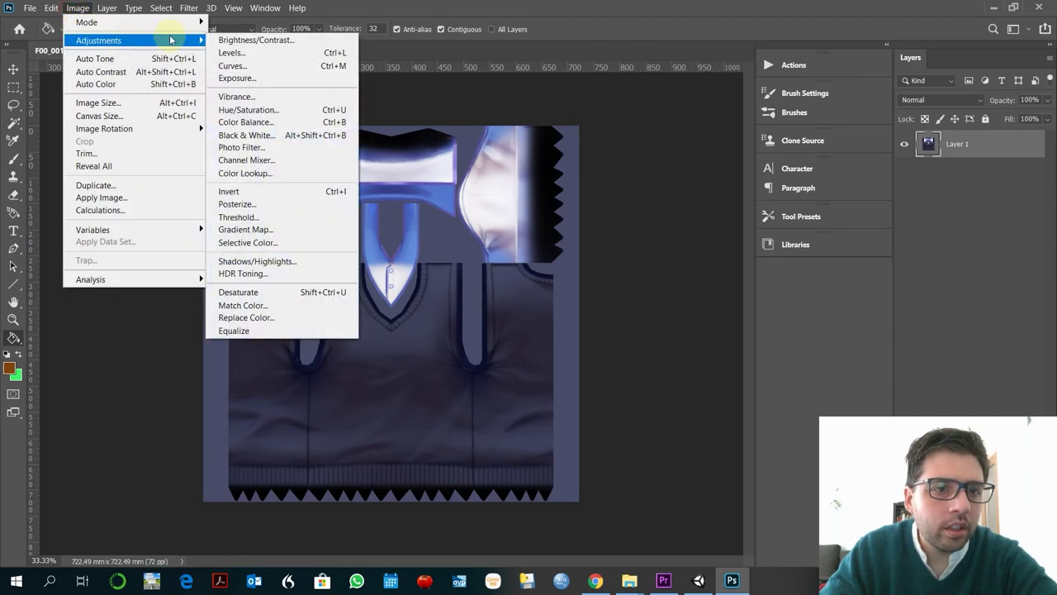
{"action": "left_click", "coordinate": [260, 109]}
{"action": "left_click_drag", "start_coordinate": [569, 96], "coordinate": [798, 105]}
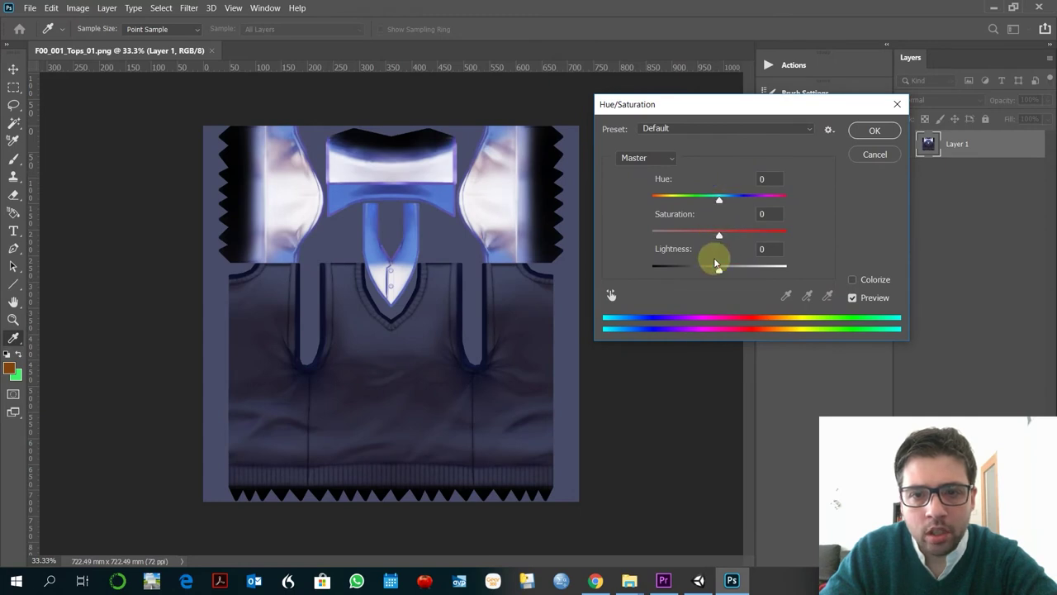
{"action": "left_click_drag", "start_coordinate": [719, 200], "coordinate": [673, 202]}
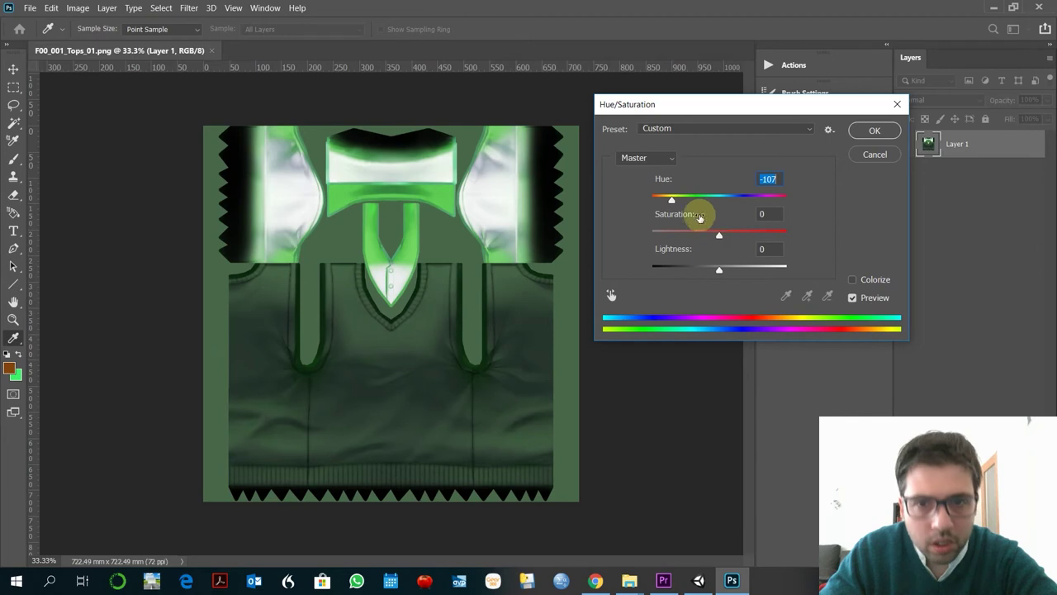
{"action": "left_click_drag", "start_coordinate": [671, 203], "coordinate": [674, 201]}
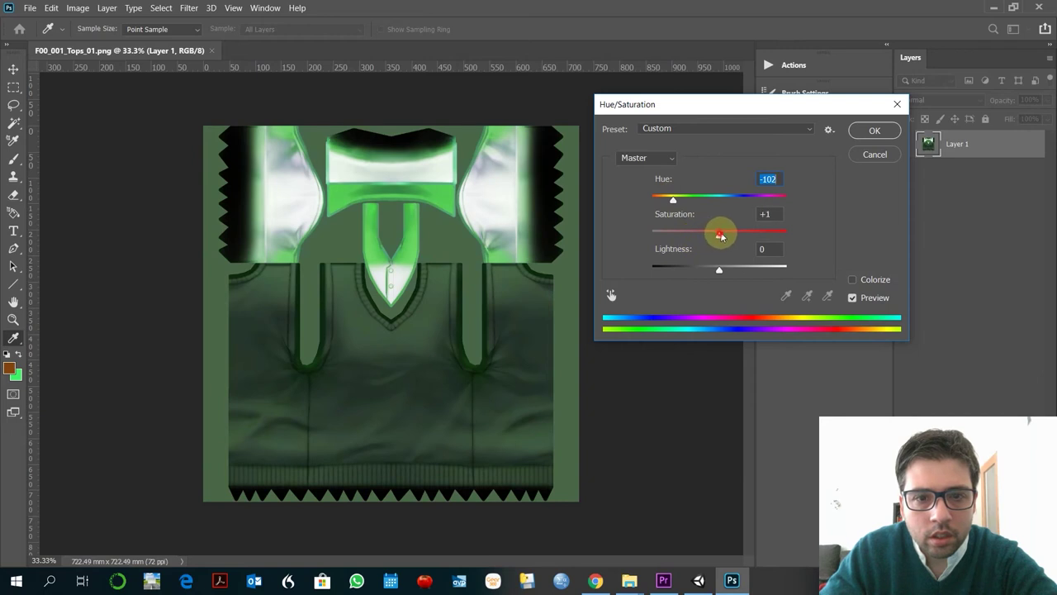
{"action": "left_click_drag", "start_coordinate": [721, 235], "coordinate": [731, 235]}
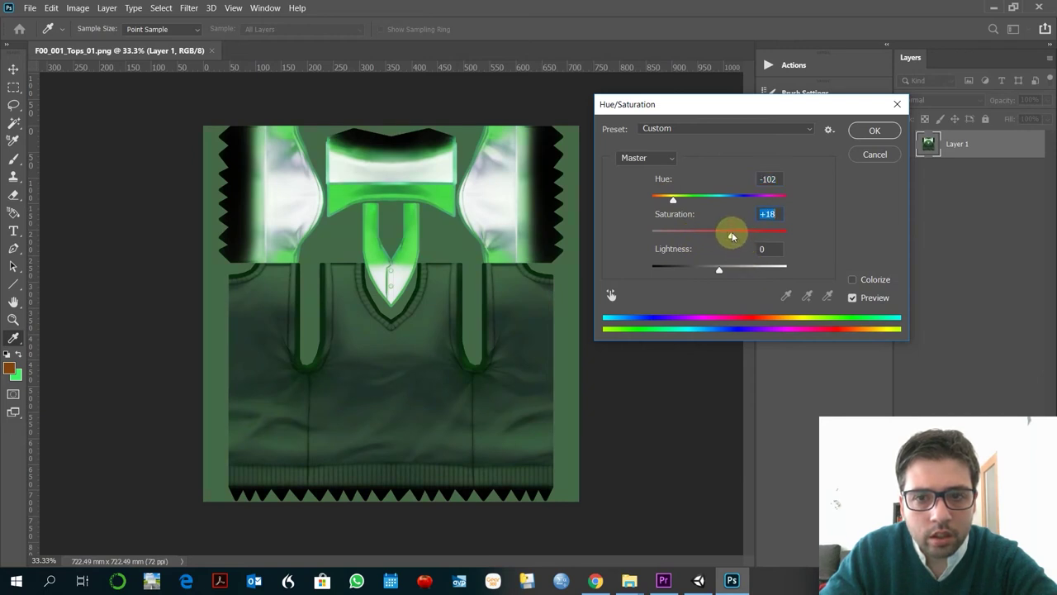
{"action": "left_click_drag", "start_coordinate": [731, 235], "coordinate": [721, 237]}
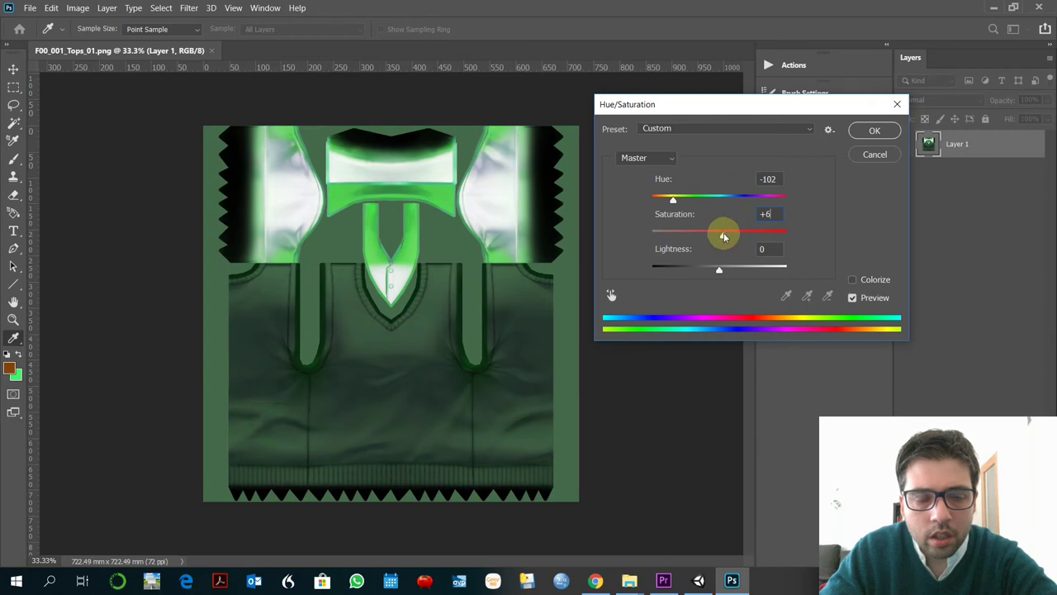
{"action": "left_click", "coordinate": [874, 132]}
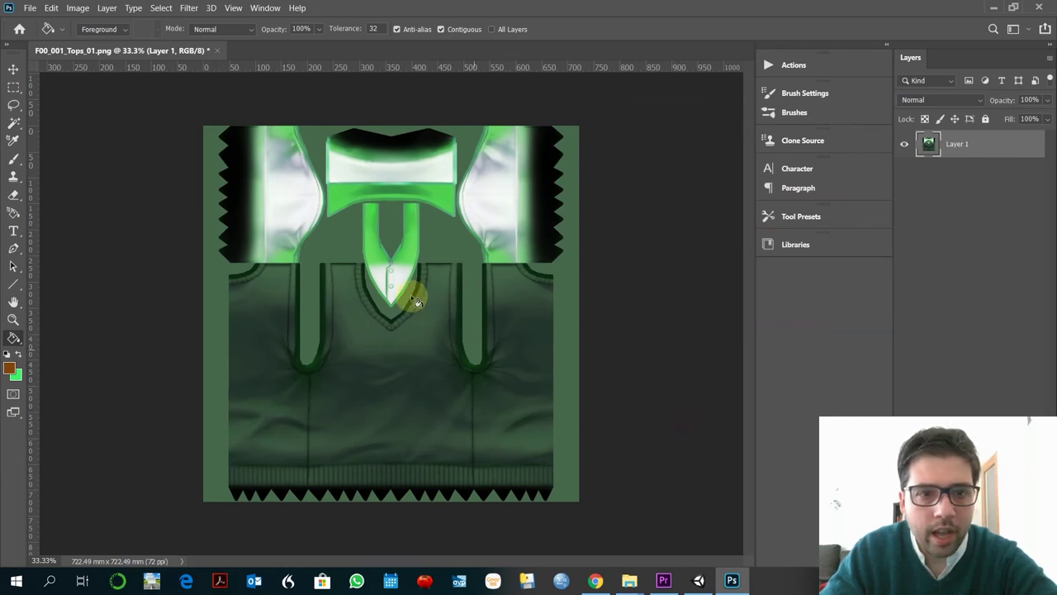
Close F00_001_Tops_01.png saving its changes, and return to Unity to check the recoloured top on the avatar.
{"action": "left_click", "coordinate": [216, 50]}
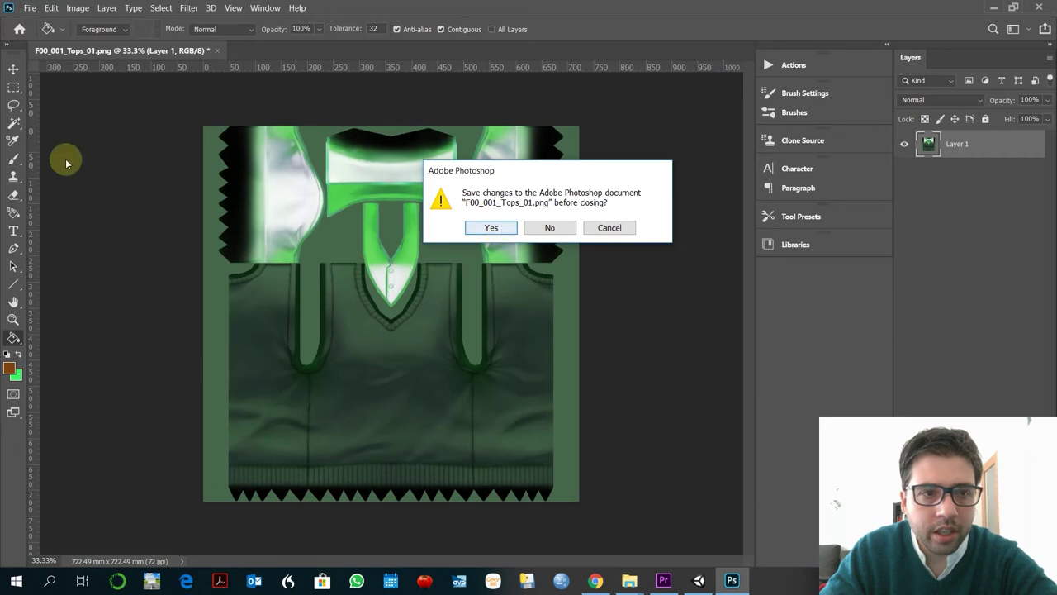
{"action": "left_click", "coordinate": [494, 228]}
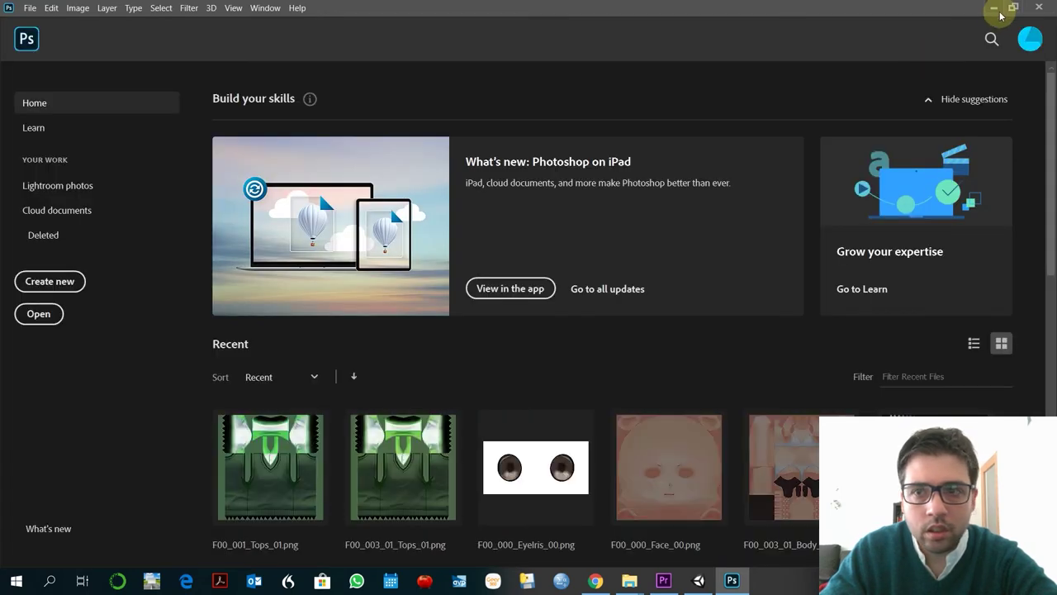
{"action": "left_click", "coordinate": [995, 8]}
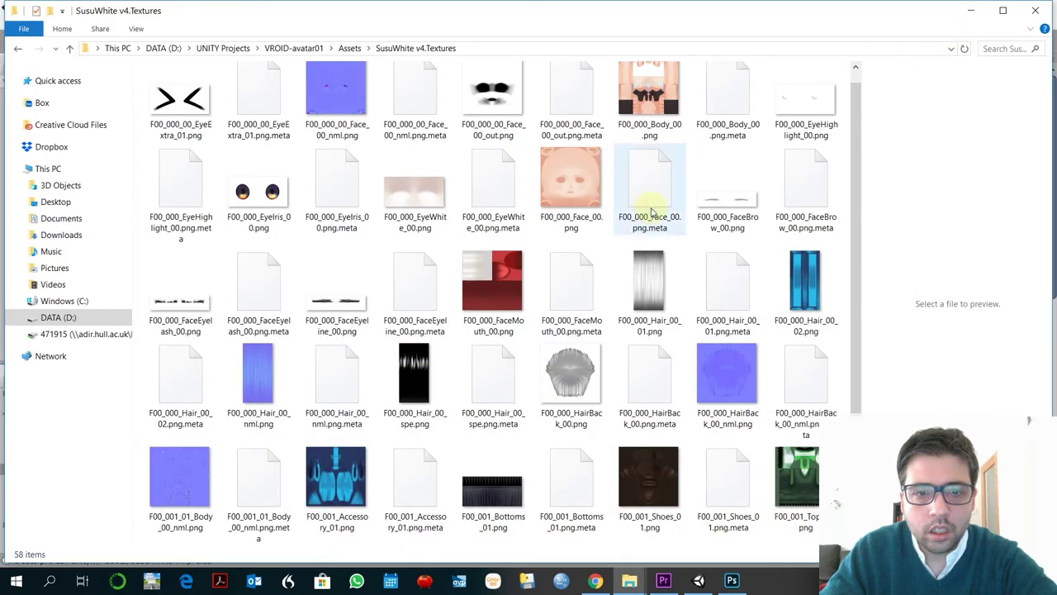
{"action": "left_click", "coordinate": [967, 12]}
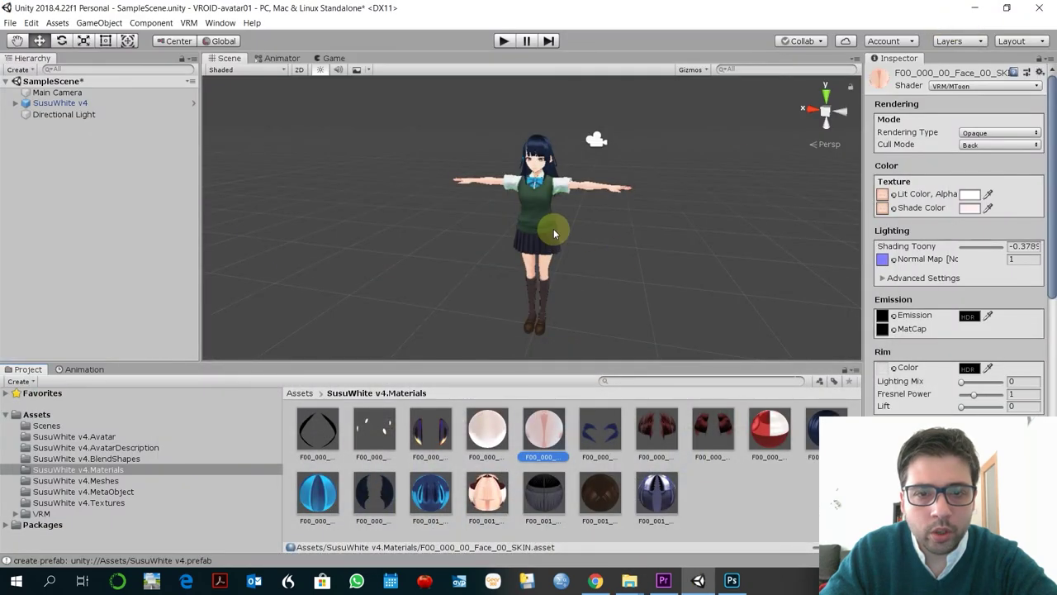
{"action": "scroll", "coordinate": [562, 189], "scroll_direction": "up", "scroll_amount": 5}
{"action": "scroll", "coordinate": [660, 116], "scroll_direction": "down", "scroll_amount": 3}
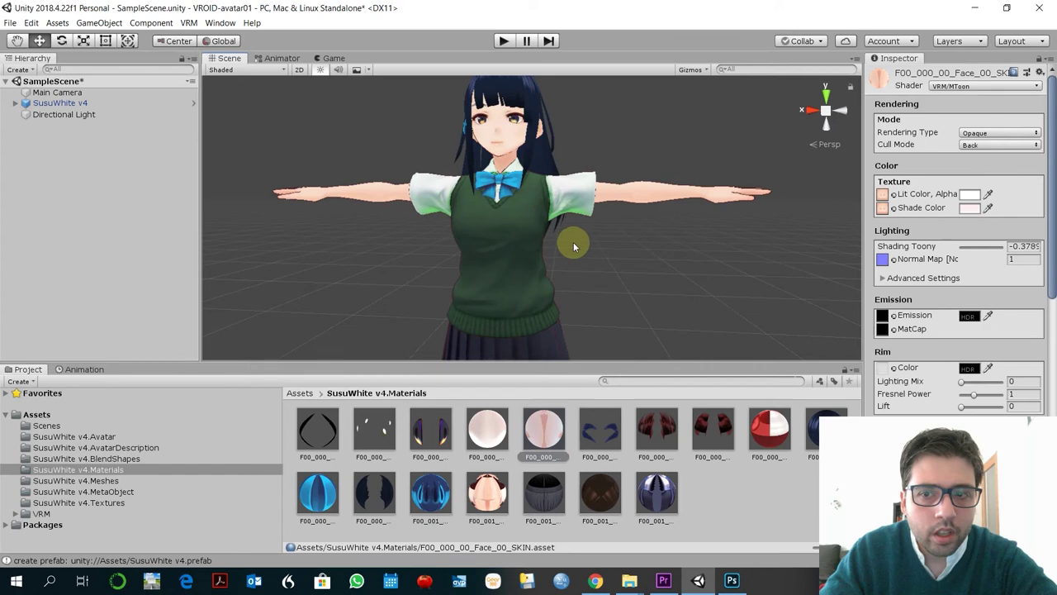
Select the SusuWhite v4 avatar and collapse its component sections from VRM Meta through VRM Look At Head.
{"action": "left_click", "coordinate": [545, 153]}
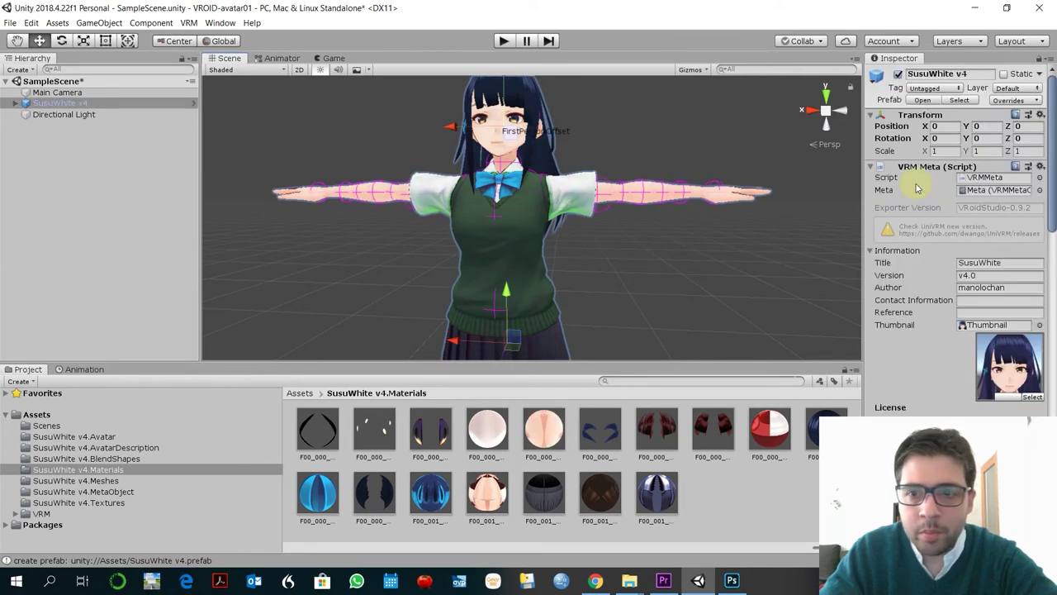
{"action": "left_click", "coordinate": [872, 167]}
{"action": "left_click", "coordinate": [875, 180]}
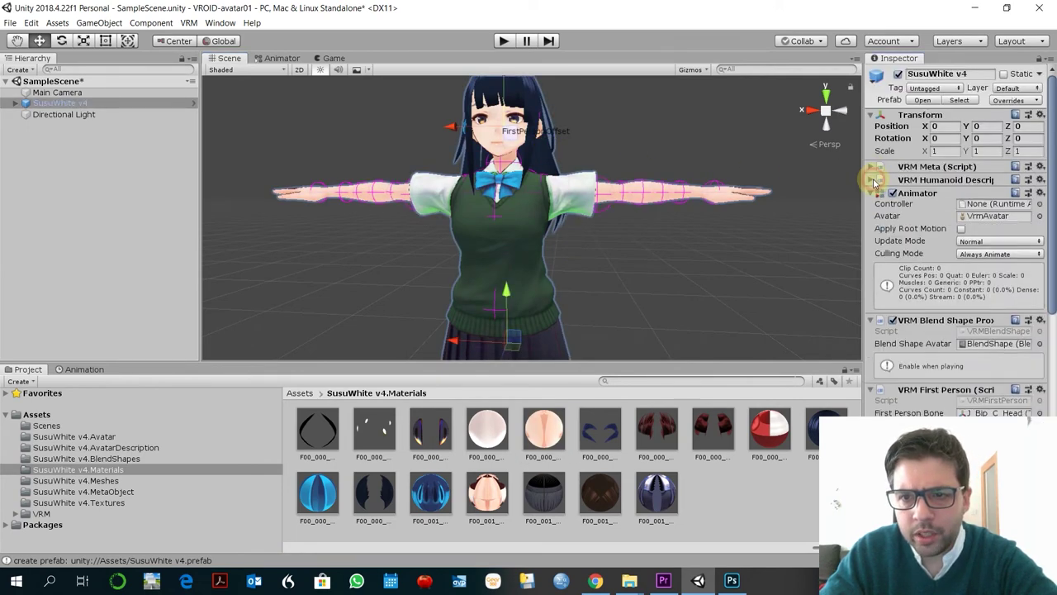
{"action": "left_click", "coordinate": [872, 193]}
{"action": "left_click", "coordinate": [871, 207]}
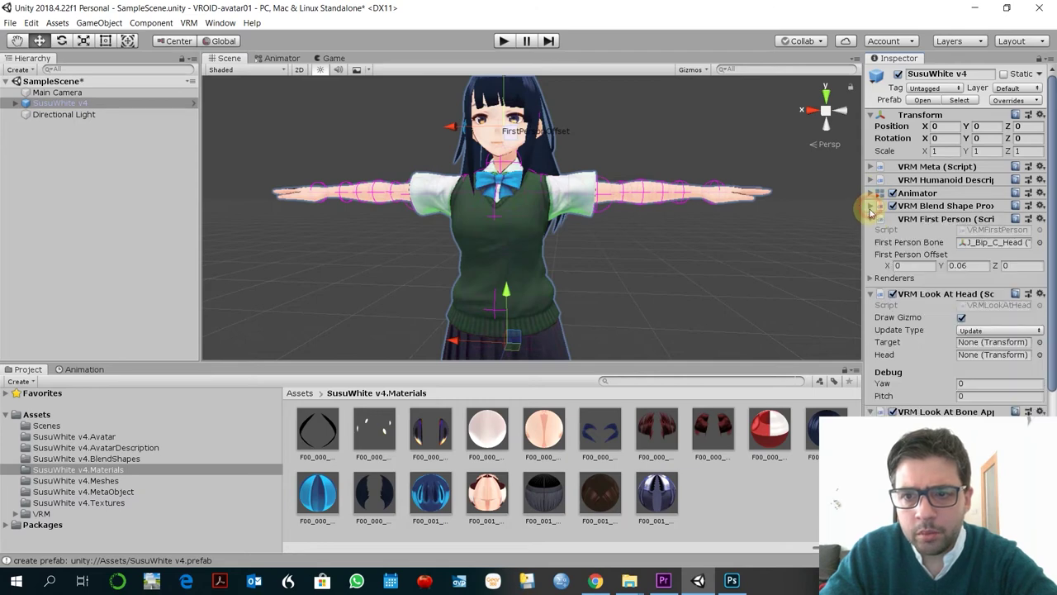
{"action": "left_click", "coordinate": [871, 219]}
{"action": "left_click", "coordinate": [872, 233]}
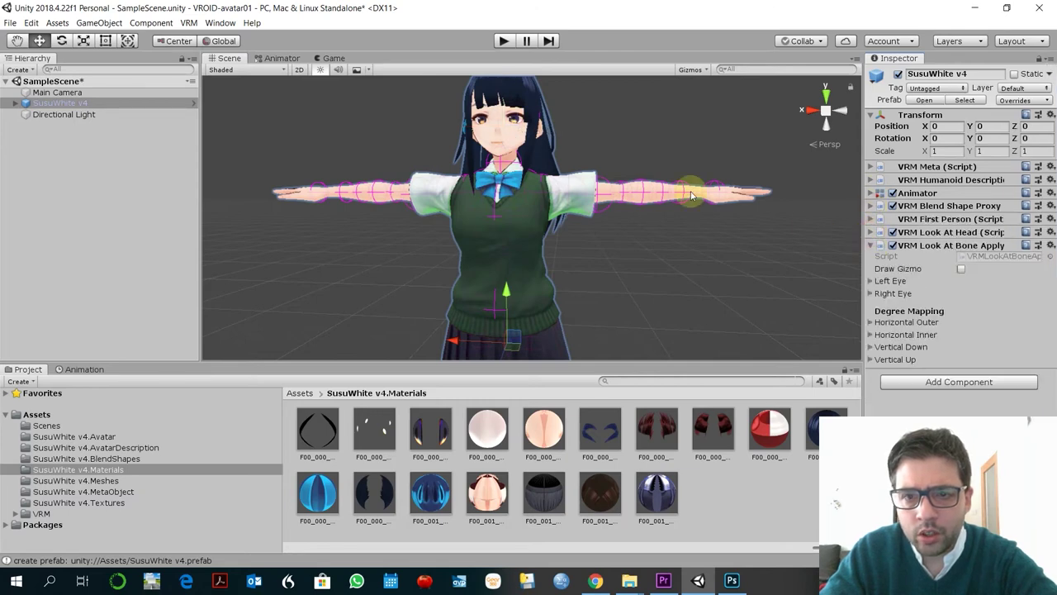
Select the Hair001 mesh, collapse its Skinned Mesh Renderer and expand the main hair material to examine its shader settings.
{"action": "left_click", "coordinate": [519, 100]}
{"action": "left_click", "coordinate": [520, 100]}
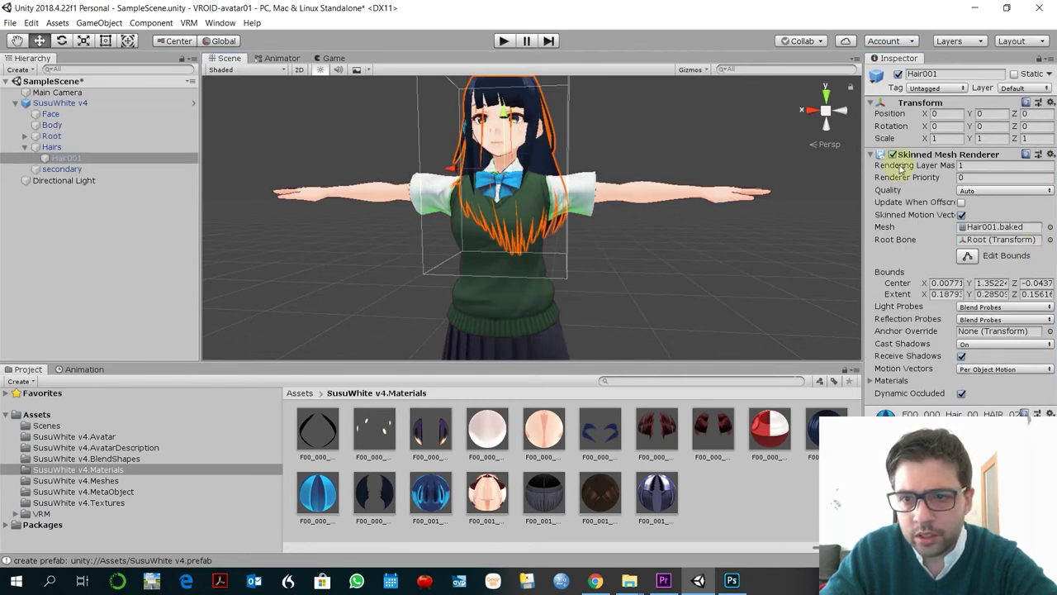
{"action": "left_click", "coordinate": [871, 155]}
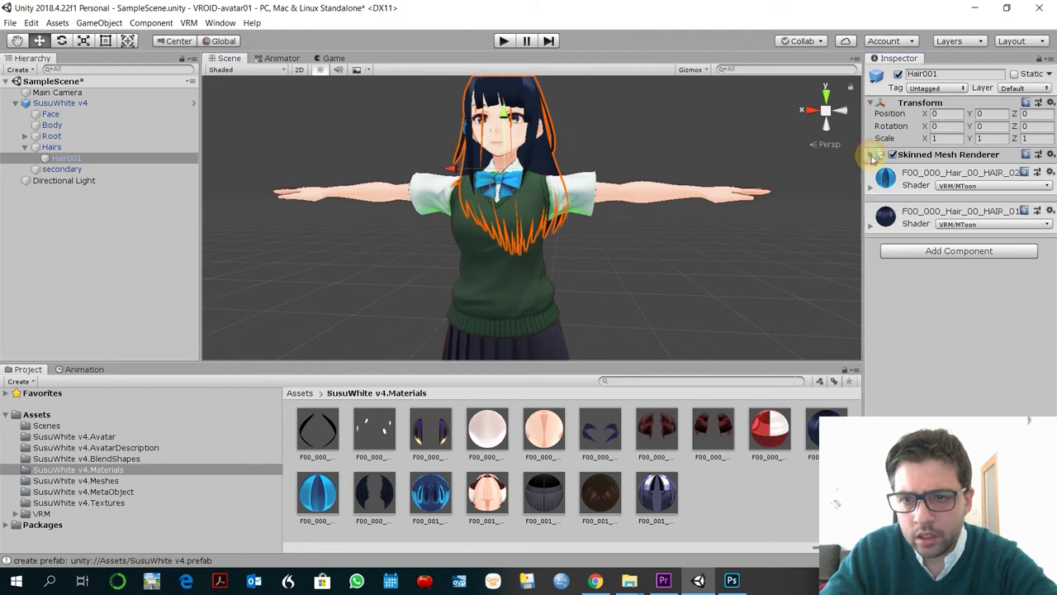
{"action": "left_click", "coordinate": [873, 225]}
{"action": "scroll", "coordinate": [955, 243], "scroll_direction": "down", "scroll_amount": 10}
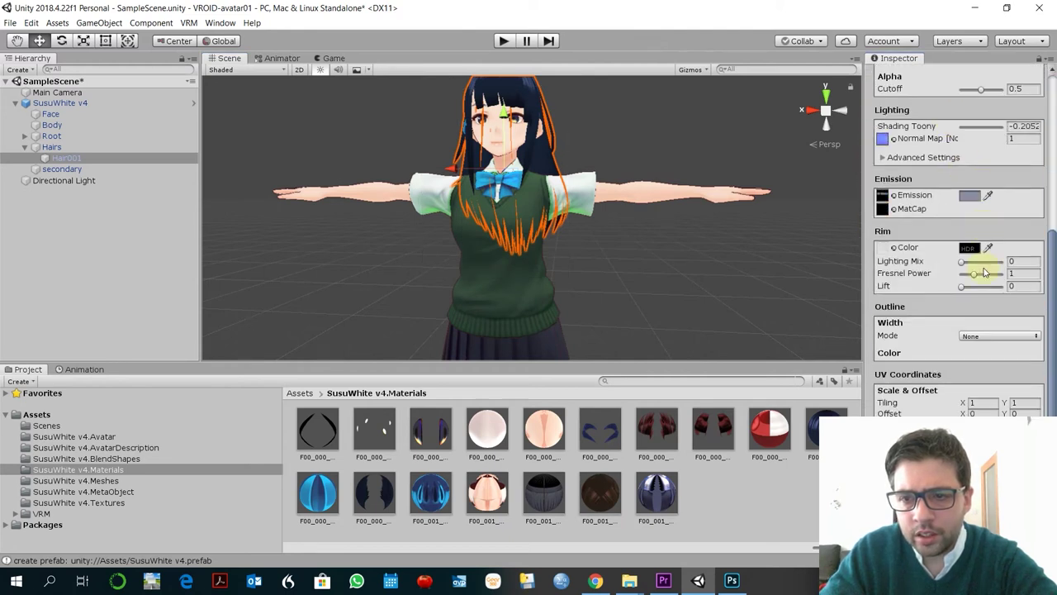
{"action": "scroll", "coordinate": [958, 240], "scroll_direction": "up", "scroll_amount": 2}
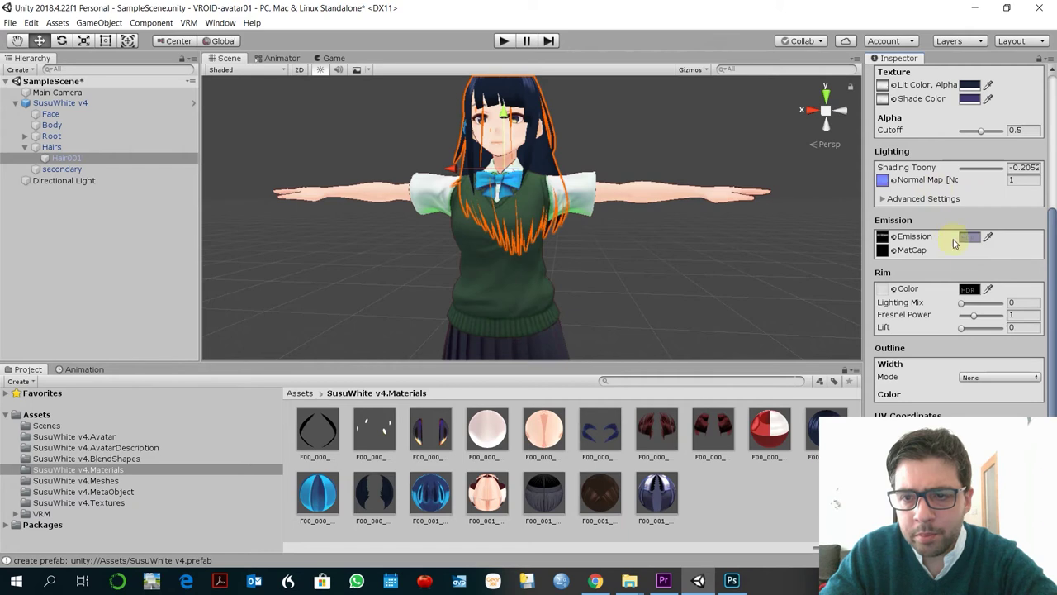
{"action": "scroll", "coordinate": [977, 265], "scroll_direction": "down", "scroll_amount": 3}
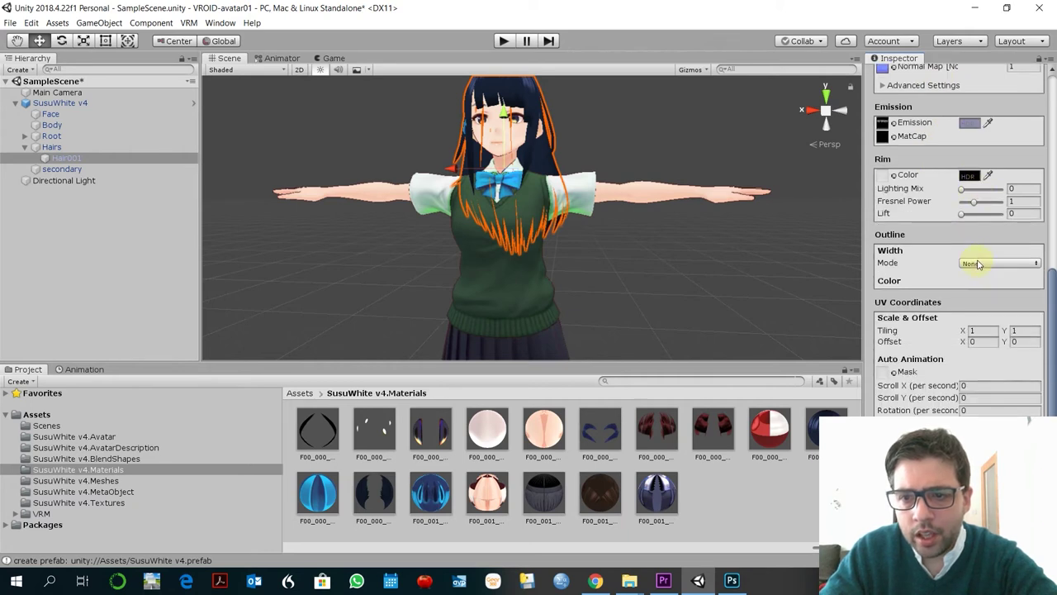
{"action": "scroll", "coordinate": [978, 264], "scroll_direction": "up", "scroll_amount": 5}
{"action": "scroll", "coordinate": [980, 263], "scroll_direction": "up", "scroll_amount": 2}
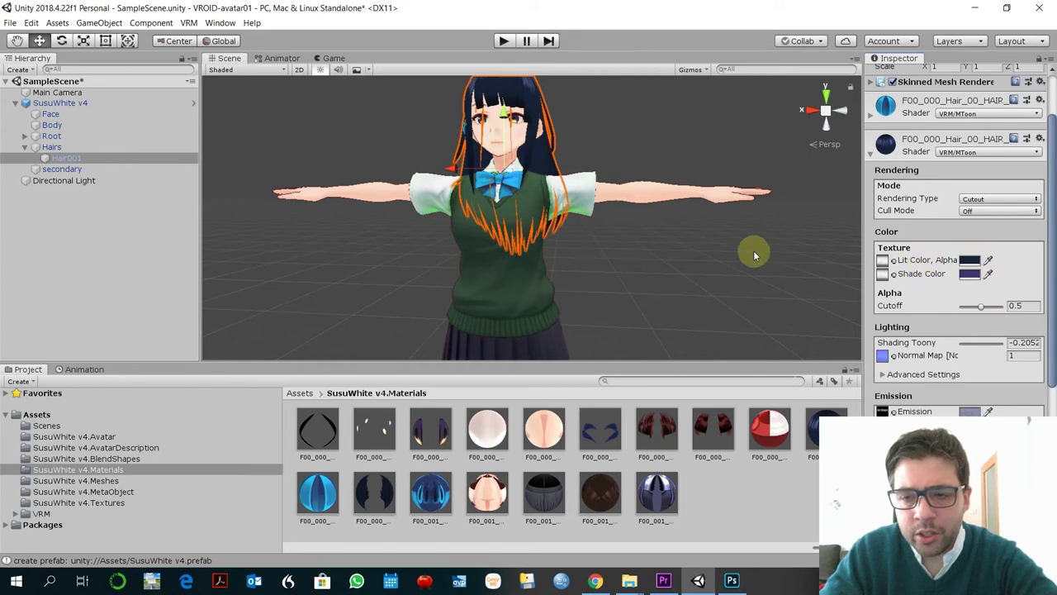
Set the main hair material's lit colour to dark purple 4D1A4B and check the recoloured hair on the whole avatar.
{"action": "left_click", "coordinate": [970, 260]}
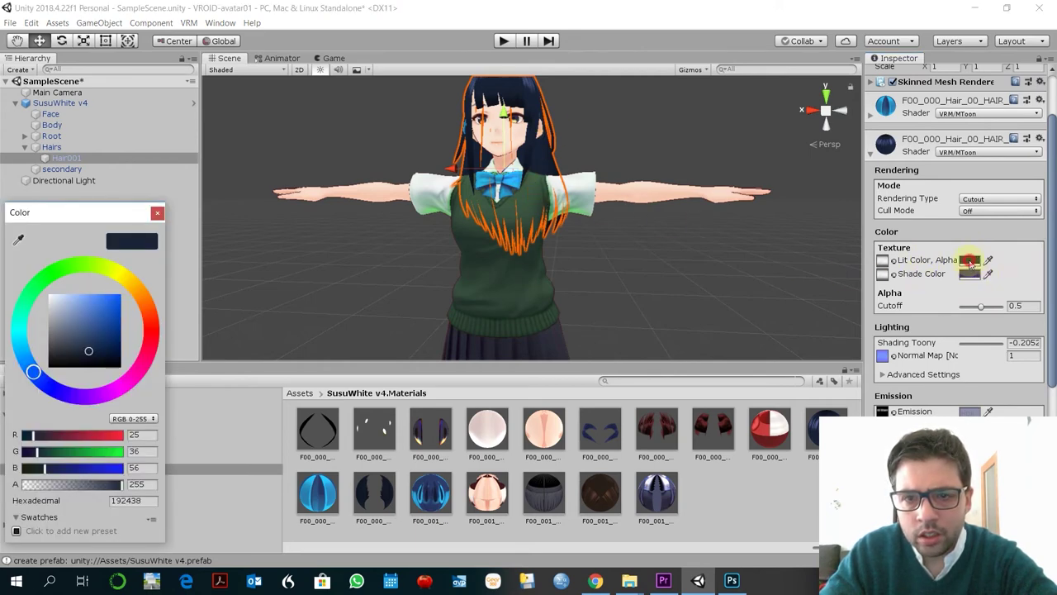
{"action": "left_click", "coordinate": [109, 331]}
{"action": "mouse_move", "coordinate": [109, 331]}
{"action": "left_mouse_down"}
{"action": "mouse_move", "coordinate": [113, 323]}
{"action": "mouse_move", "coordinate": [117, 334]}
{"action": "left_mouse_up"}
{"action": "left_click", "coordinate": [120, 389]}
{"action": "left_click_drag", "start_coordinate": [124, 393], "coordinate": [122, 388]}
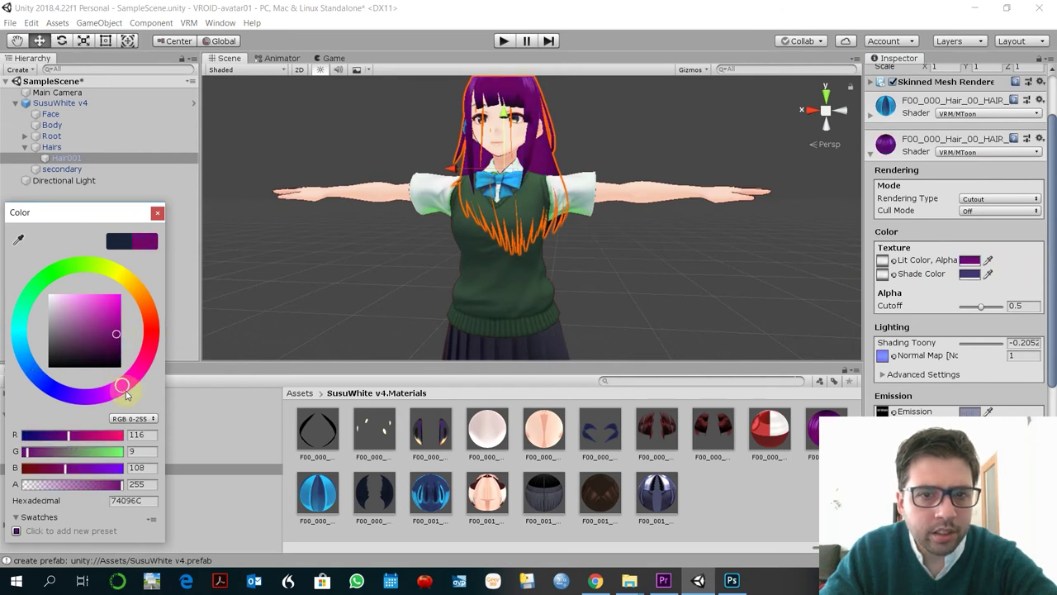
{"action": "left_click_drag", "start_coordinate": [114, 334], "coordinate": [98, 348]}
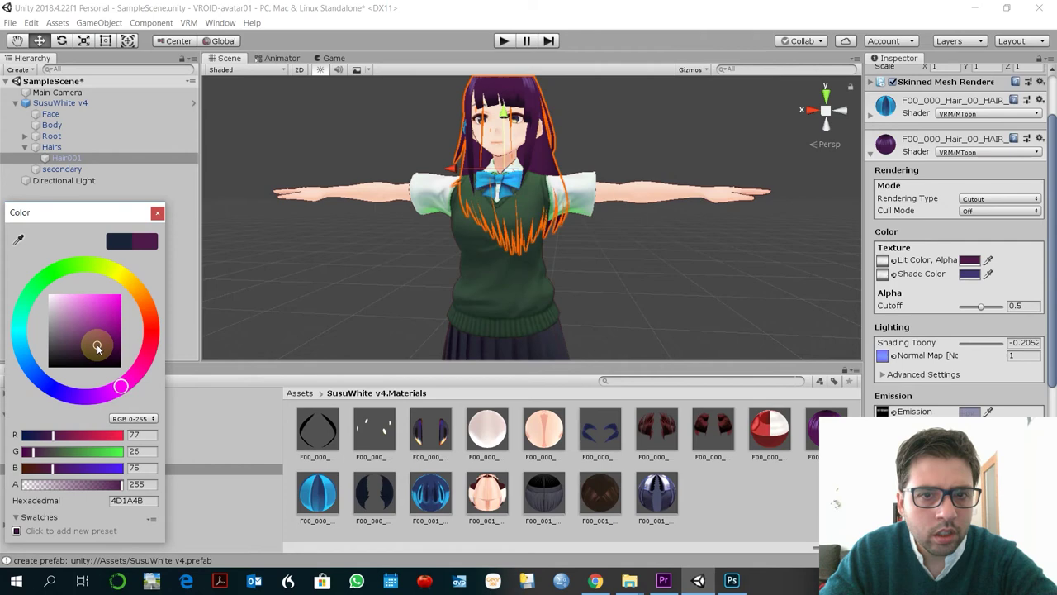
{"action": "left_click", "coordinate": [157, 212]}
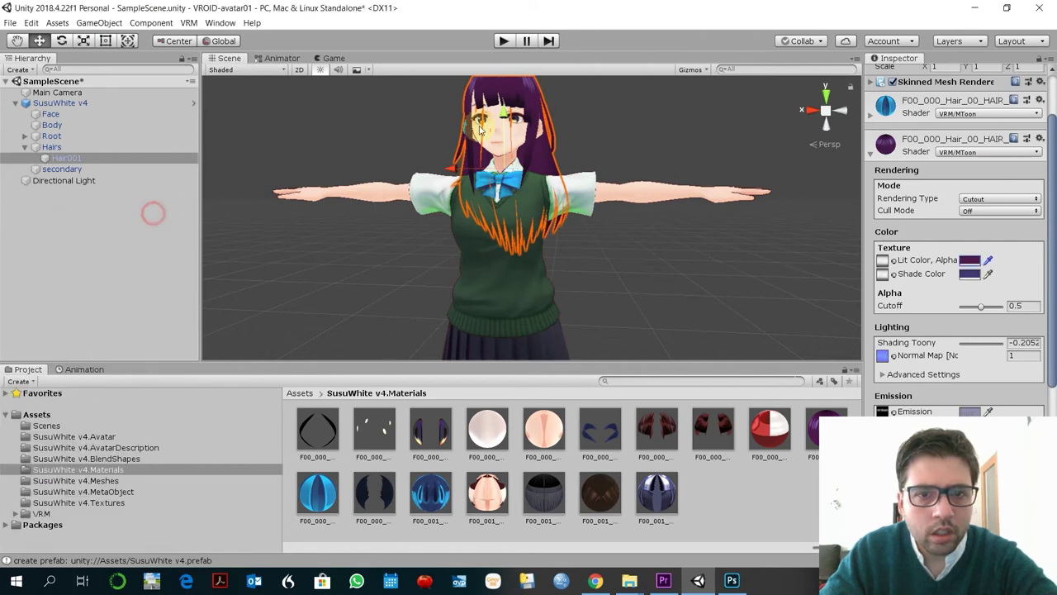
{"action": "left_click", "coordinate": [541, 100]}
{"action": "scroll", "coordinate": [587, 114], "scroll_direction": "up", "scroll_amount": 5}
{"action": "scroll", "coordinate": [589, 113], "scroll_direction": "down", "scroll_amount": 3}
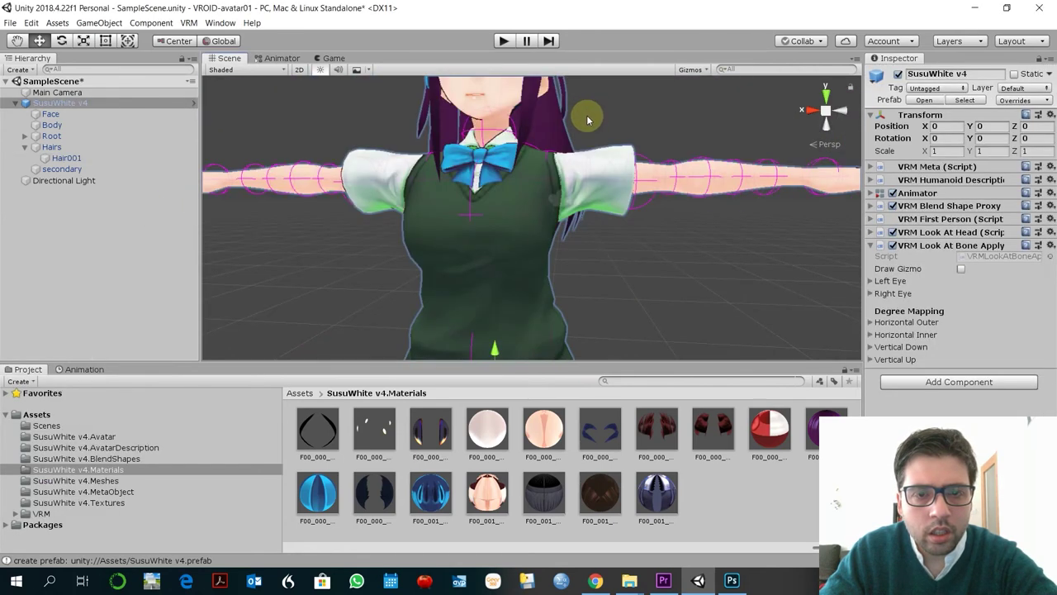
{"action": "scroll", "coordinate": [590, 126], "scroll_direction": "down", "scroll_amount": 6}
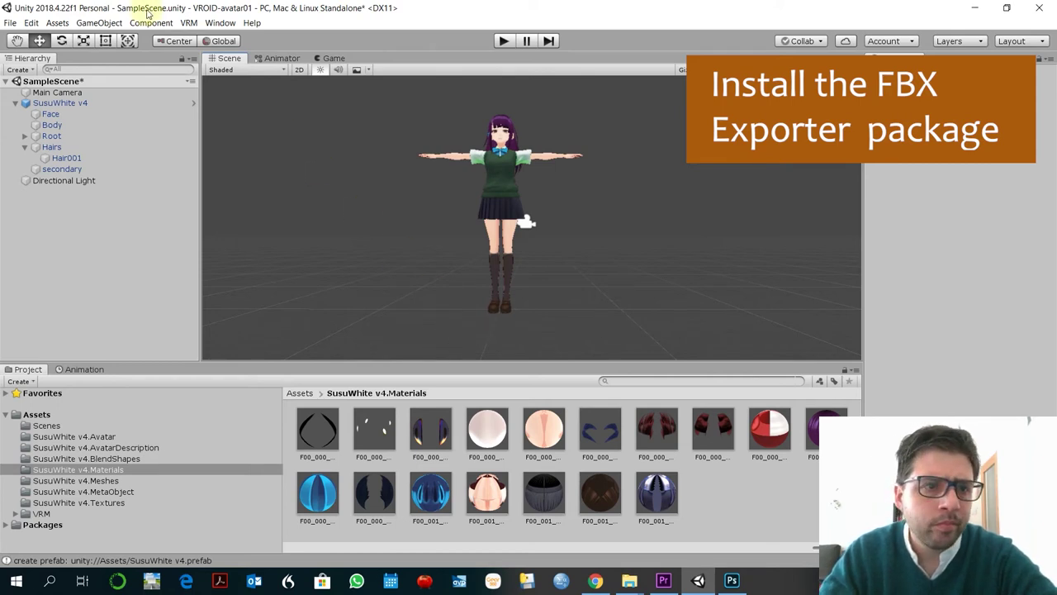
Open the Package Manager, list all packages and check the option for showing preview packages.
{"action": "left_click", "coordinate": [107, 22]}
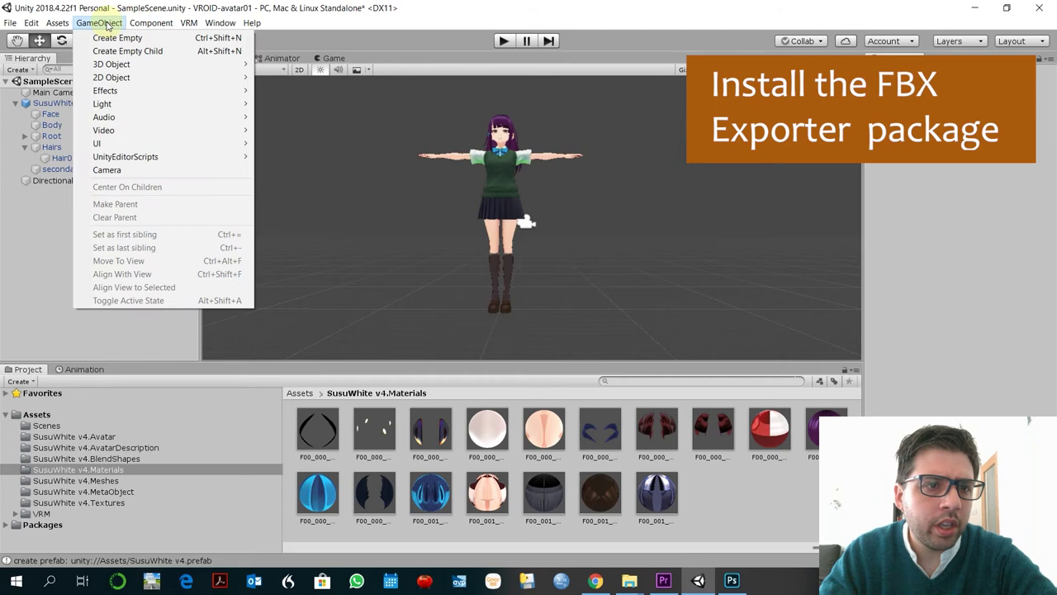
{"action": "mouse_move", "coordinate": [30, 25]}
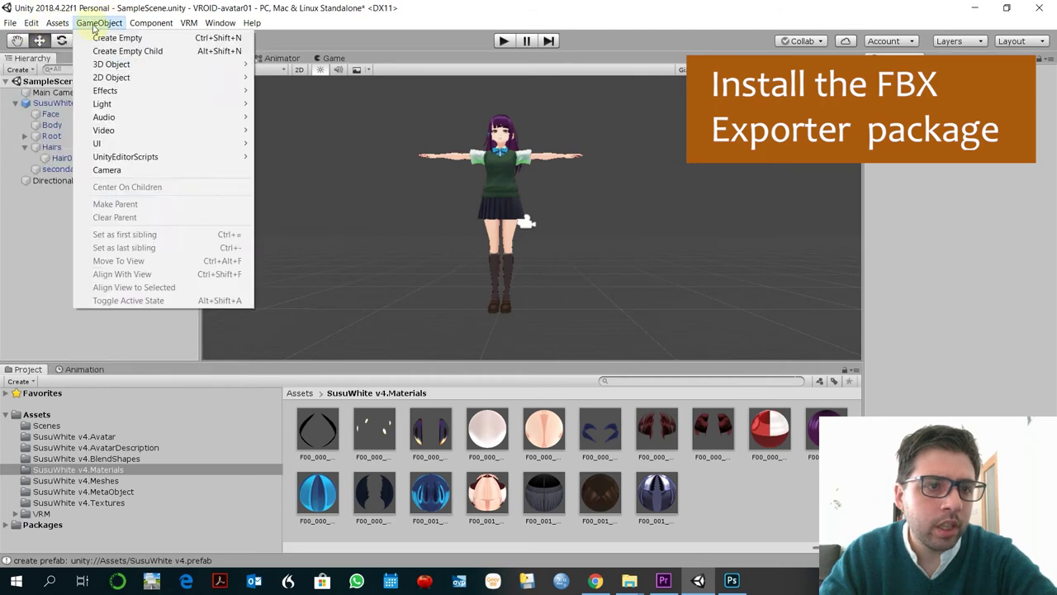
{"action": "mouse_move", "coordinate": [218, 27]}
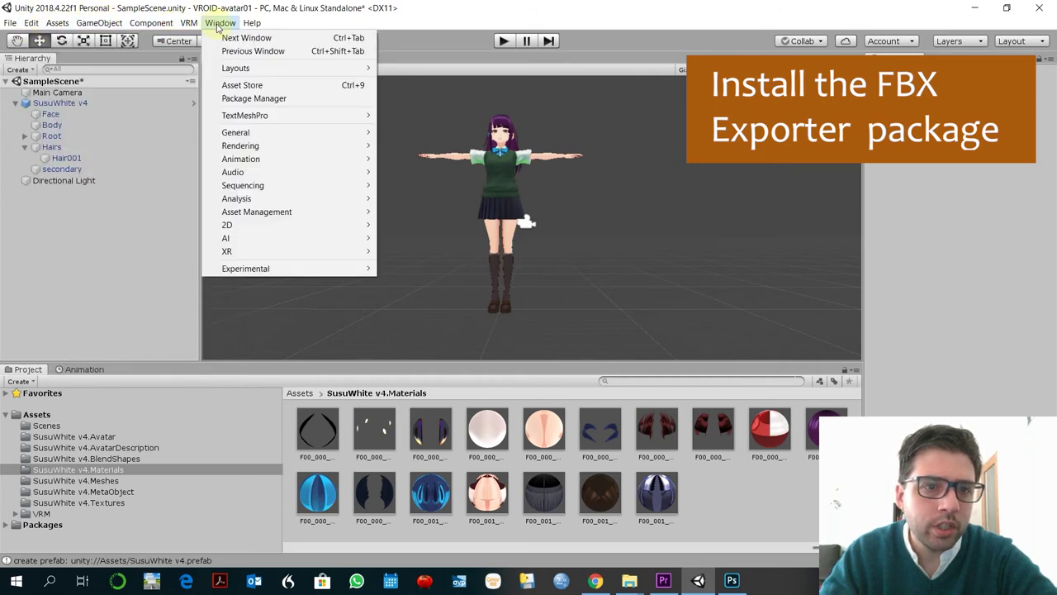
{"action": "left_click", "coordinate": [294, 98]}
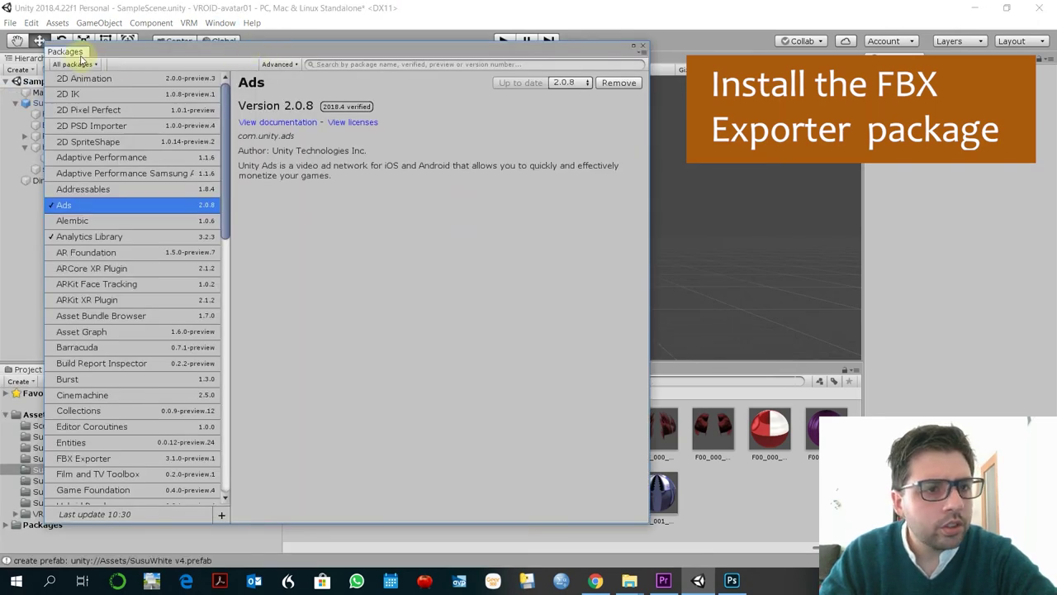
{"action": "left_click", "coordinate": [75, 63]}
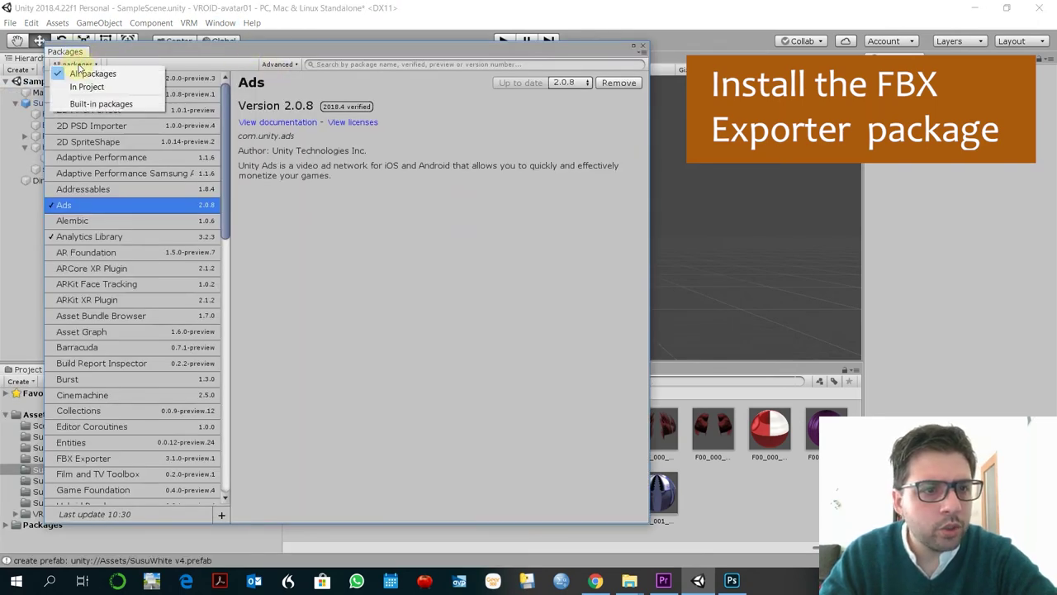
{"action": "left_click", "coordinate": [124, 75]}
{"action": "left_click", "coordinate": [279, 65]}
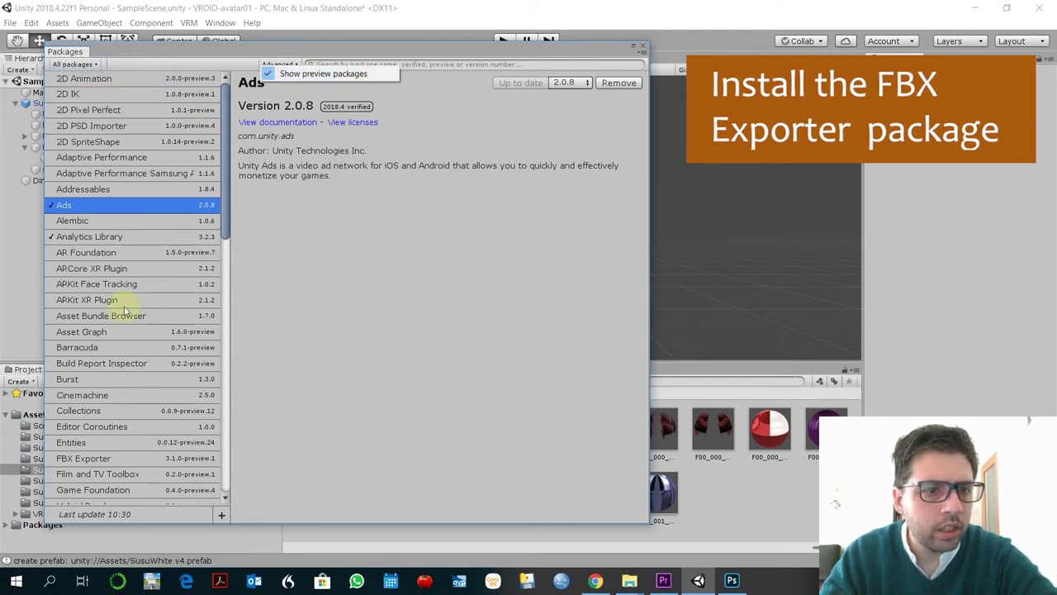
{"action": "left_click", "coordinate": [122, 328]}
Find the FBX Exporter package in the list and install version 3.1.0.
{"action": "scroll", "coordinate": [122, 328], "scroll_direction": "down", "scroll_amount": 5}
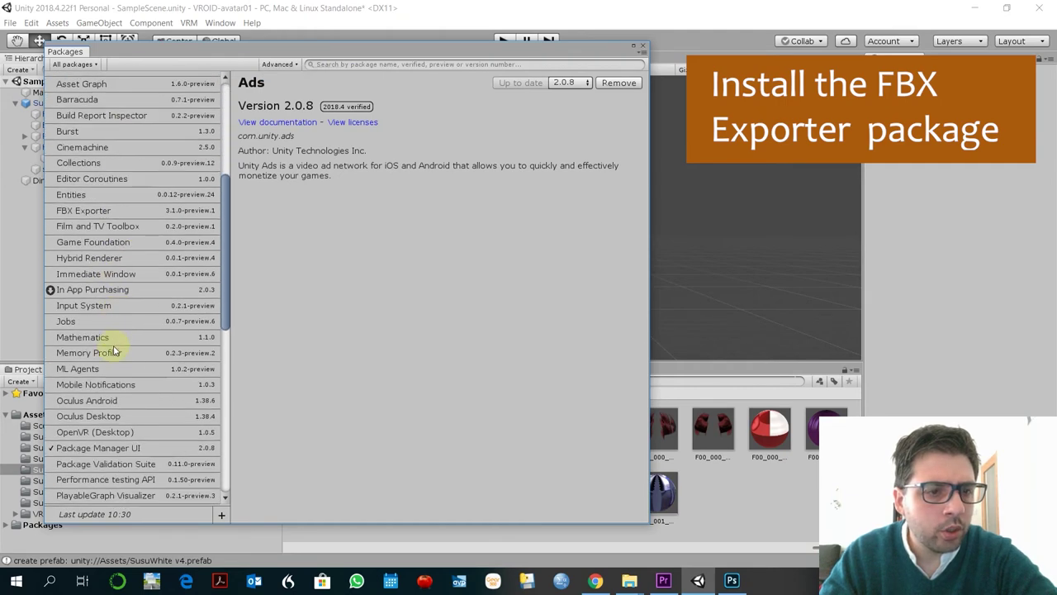
{"action": "left_click", "coordinate": [95, 212]}
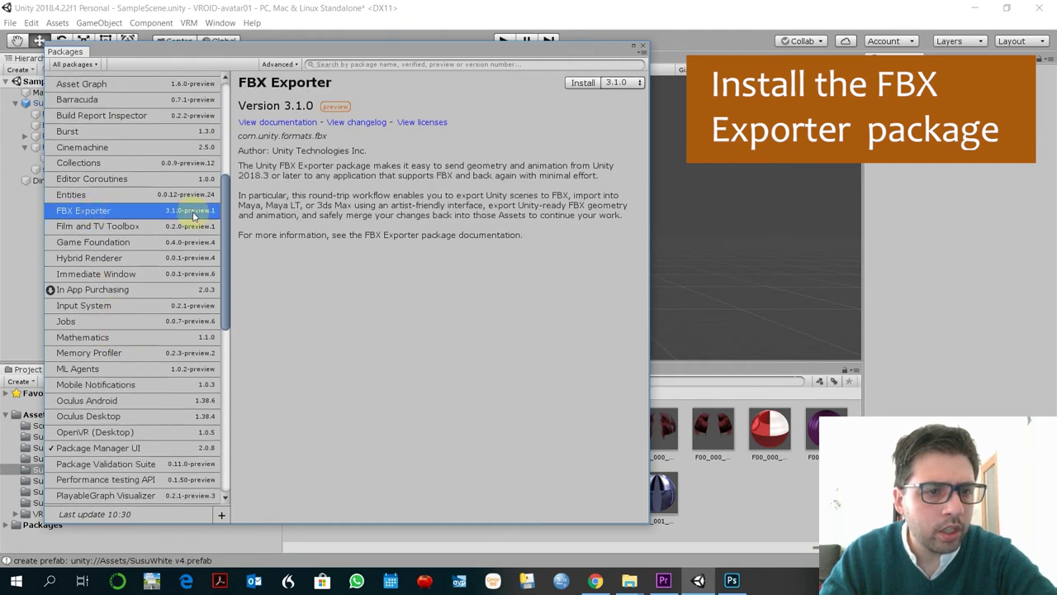
{"action": "left_click", "coordinate": [584, 84]}
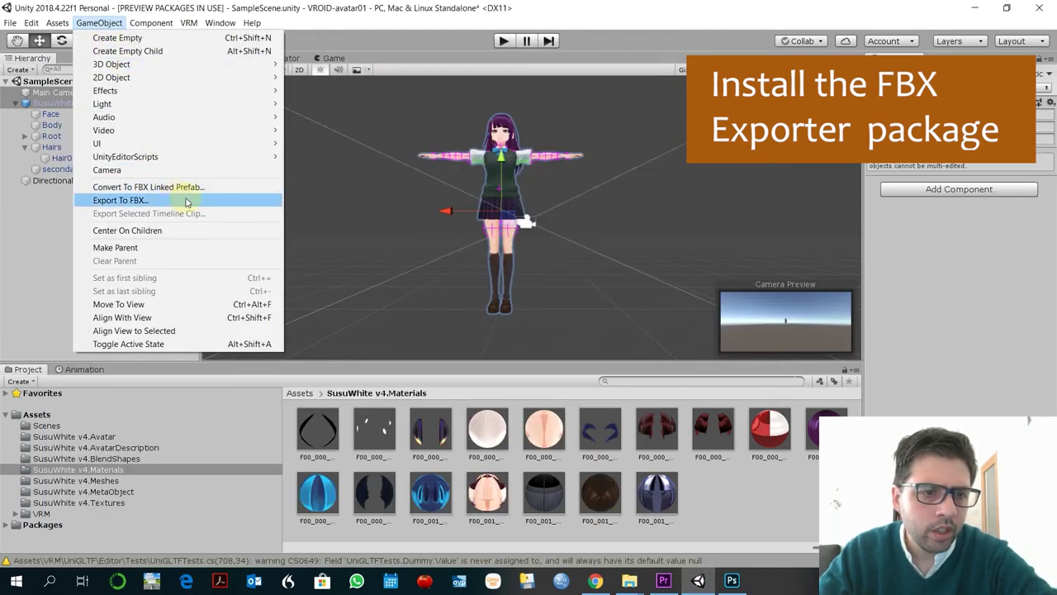
Start an FBX export of the selected objects named susuwhite04, with Assets as the export path.
{"action": "left_click", "coordinate": [195, 204]}
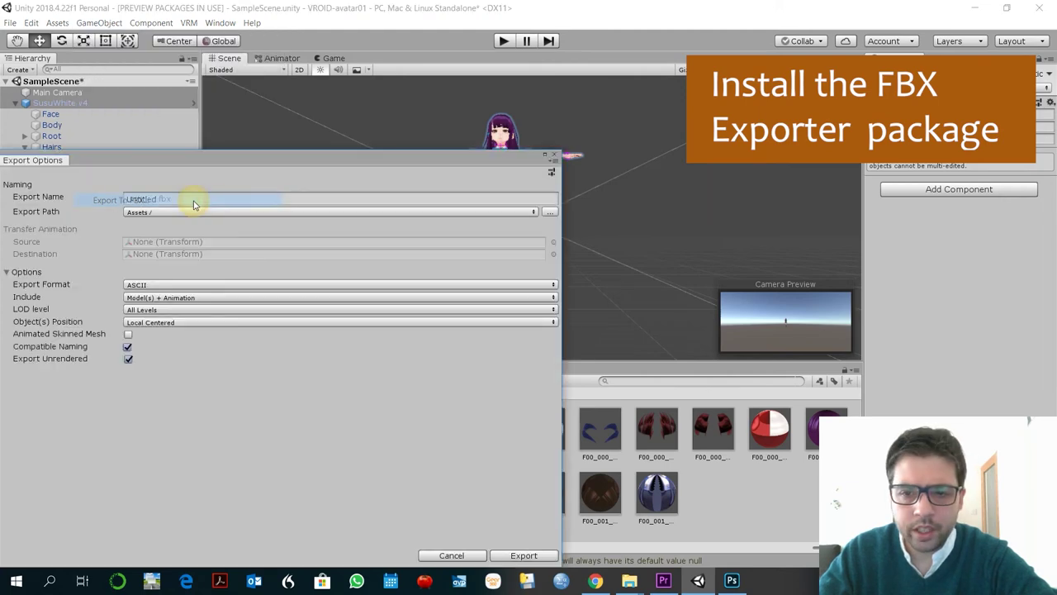
{"action": "left_click_drag", "start_coordinate": [316, 159], "coordinate": [425, 103]}
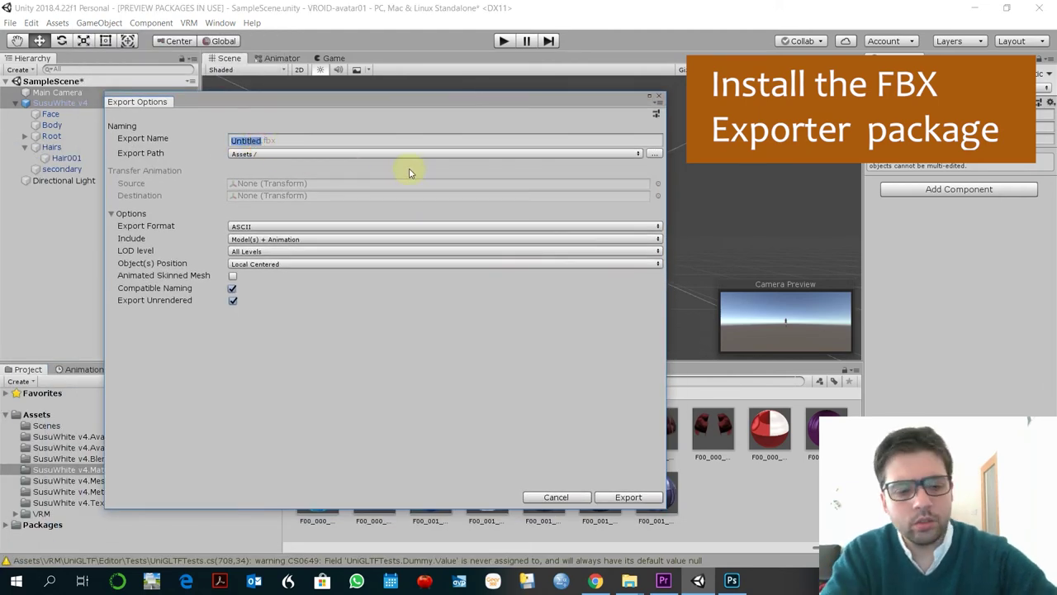
{"action": "type", "text": "susuwhite04"}
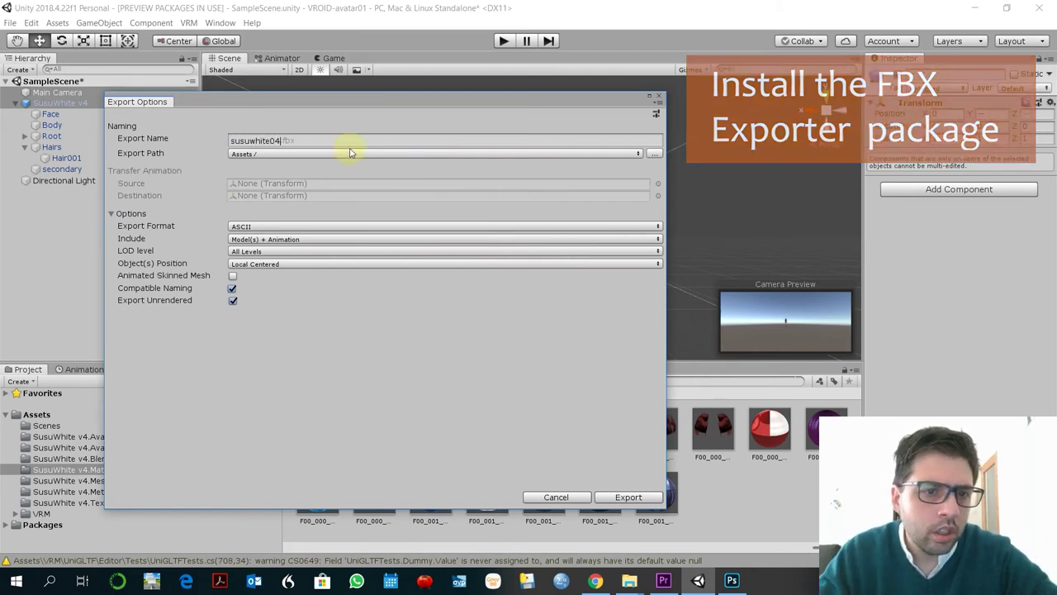
{"action": "left_click", "coordinate": [265, 153]}
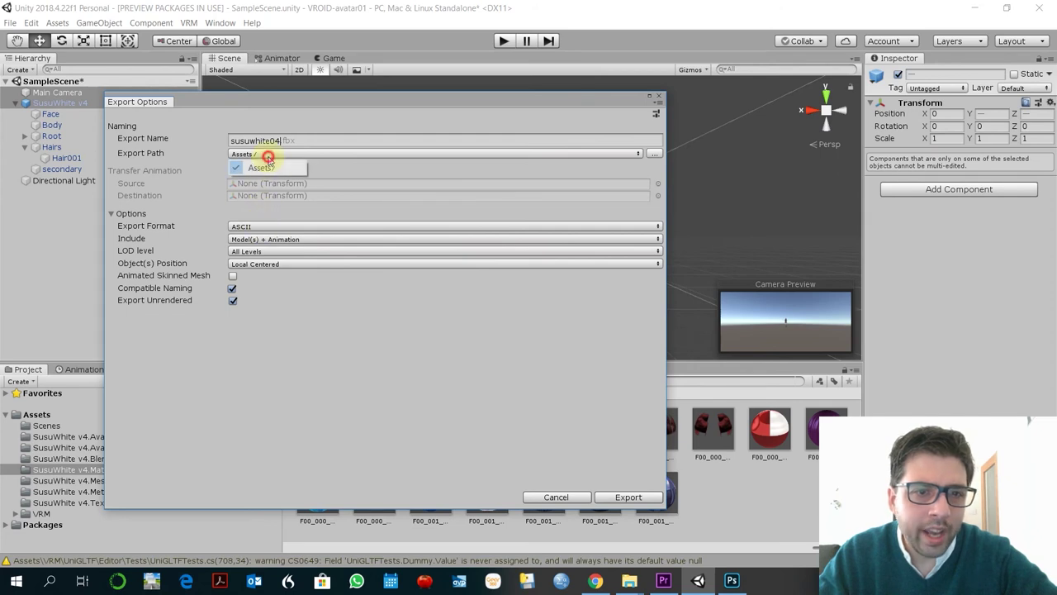
{"action": "left_click", "coordinate": [403, 157]}
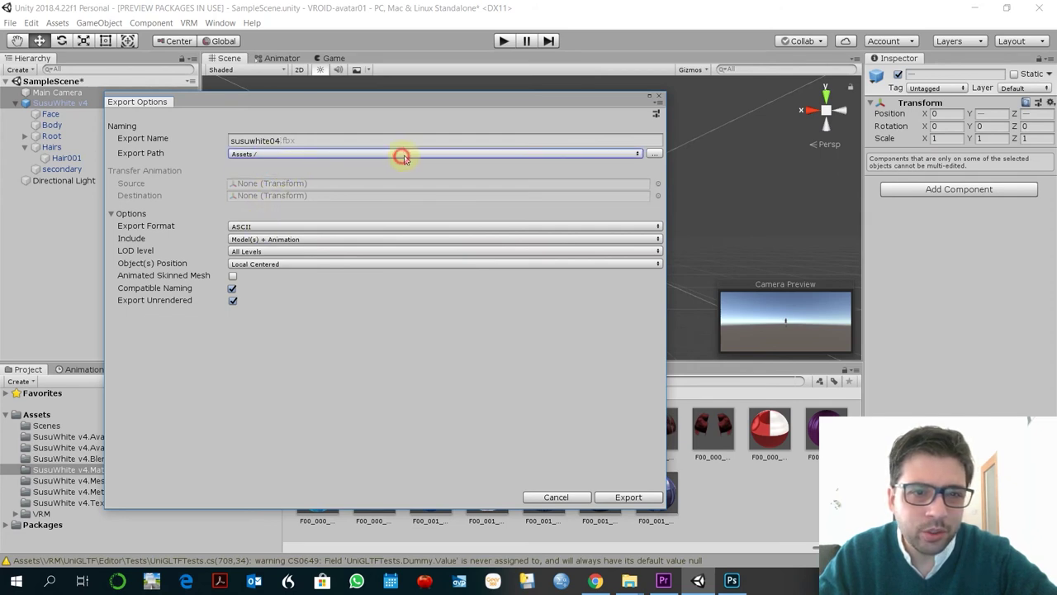
{"action": "left_click", "coordinate": [259, 156]}
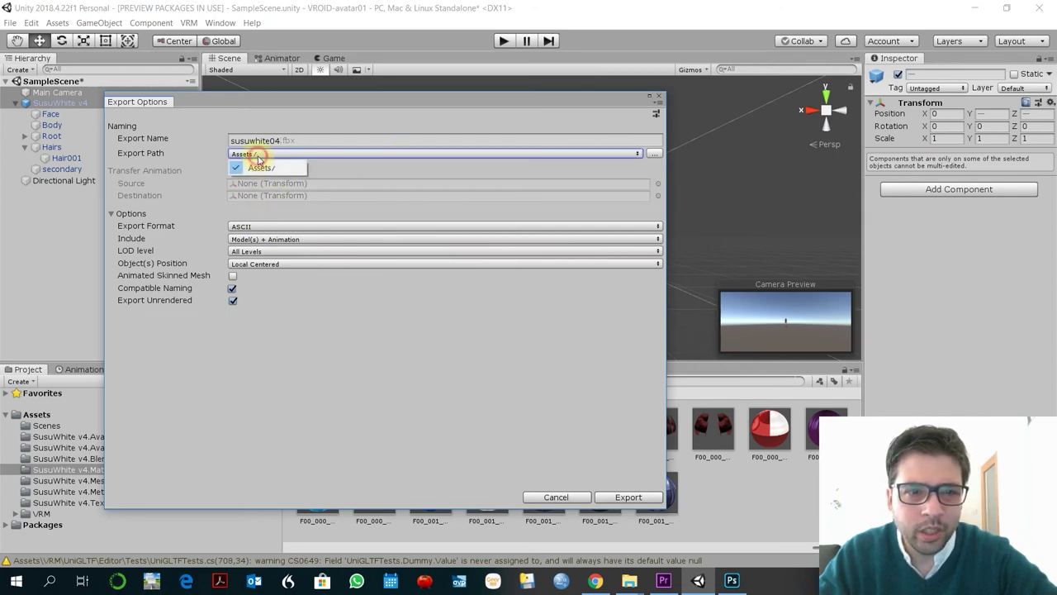
{"action": "left_click", "coordinate": [308, 168]}
Set the export format to Binary, include Model(s) Only, and export the FBX file.
{"action": "left_click", "coordinate": [262, 226]}
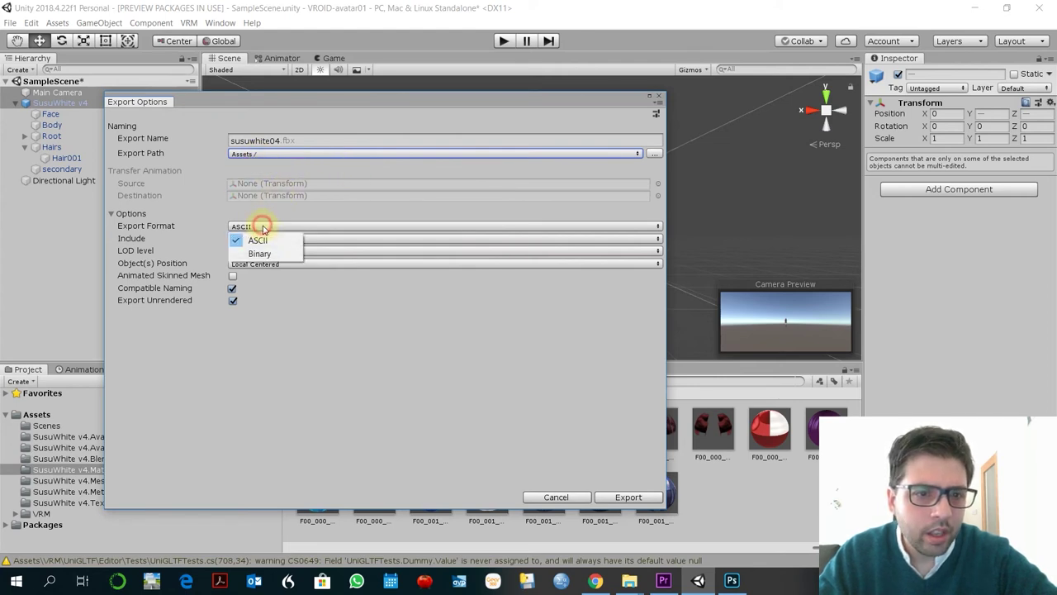
{"action": "left_click", "coordinate": [277, 252]}
{"action": "left_click", "coordinate": [277, 239]}
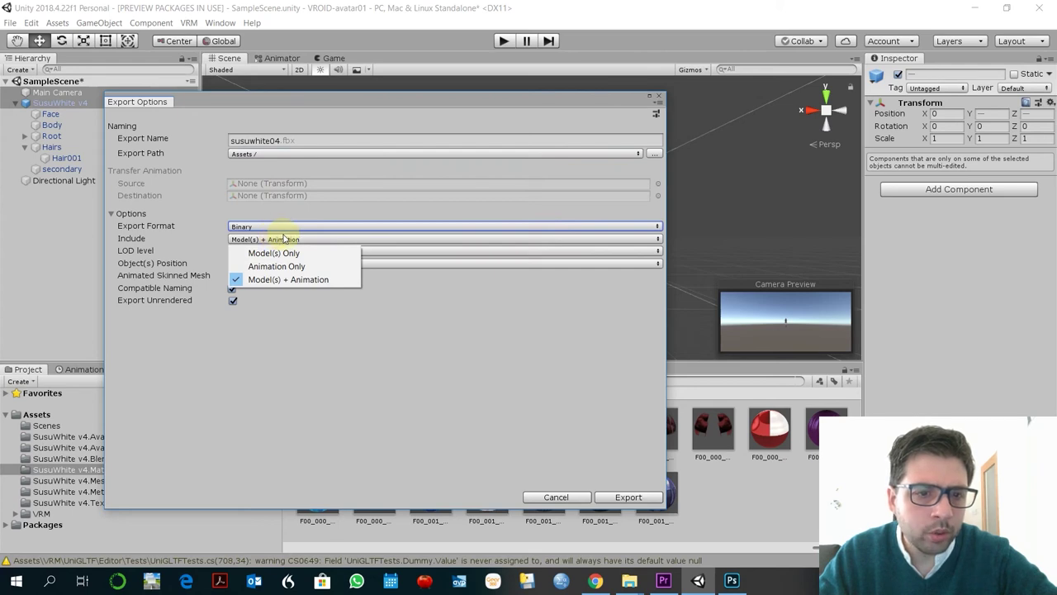
{"action": "left_click", "coordinate": [331, 253]}
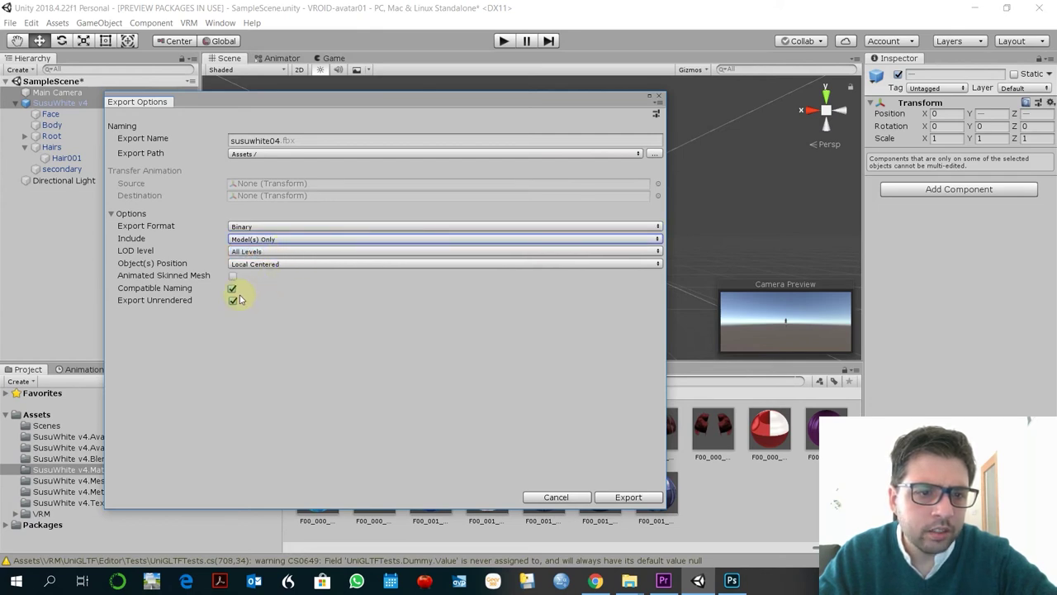
{"action": "left_click", "coordinate": [630, 497]}
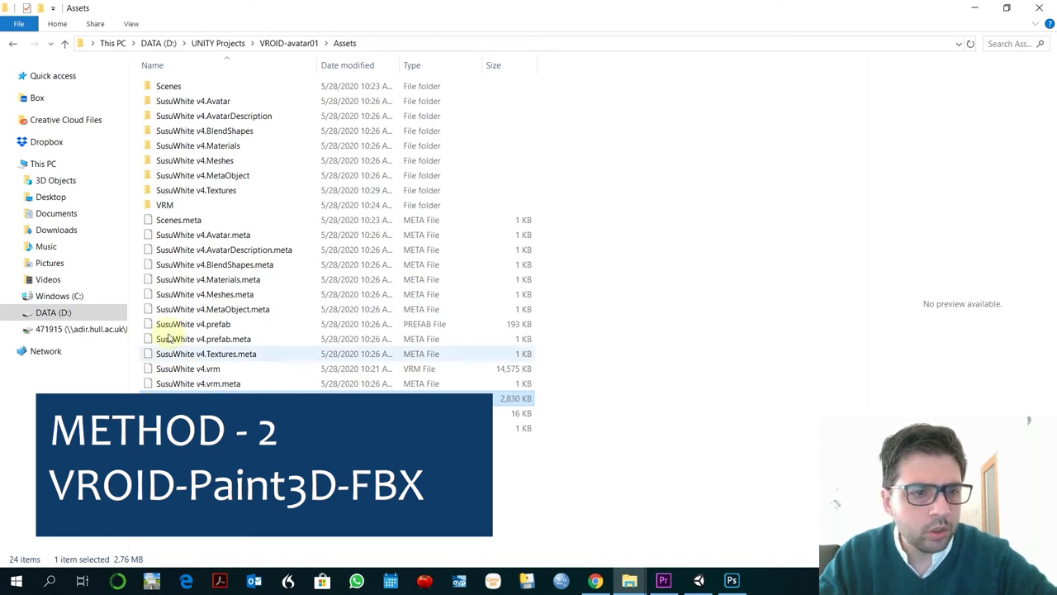
Open the MODELS folder on the Desktop and paste the exported susuwhite04.fbx file into it.
{"action": "left_click", "coordinate": [50, 197]}
{"action": "left_click", "coordinate": [170, 111]}
{"action": "double_click", "coordinate": [170, 112]}
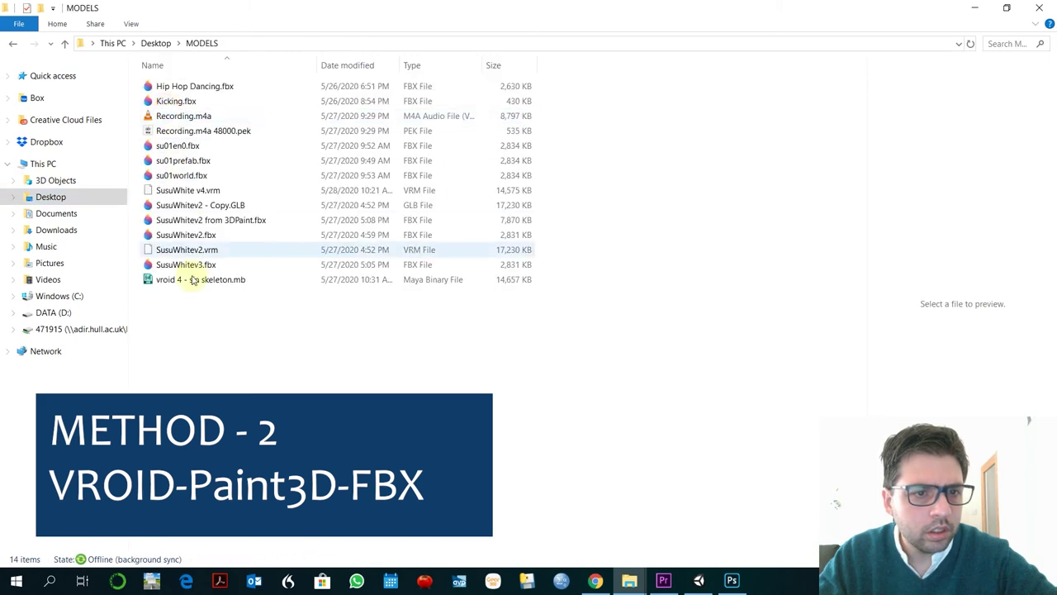
{"action": "right_click", "coordinate": [210, 347]}
{"action": "left_click", "coordinate": [91, 440]}
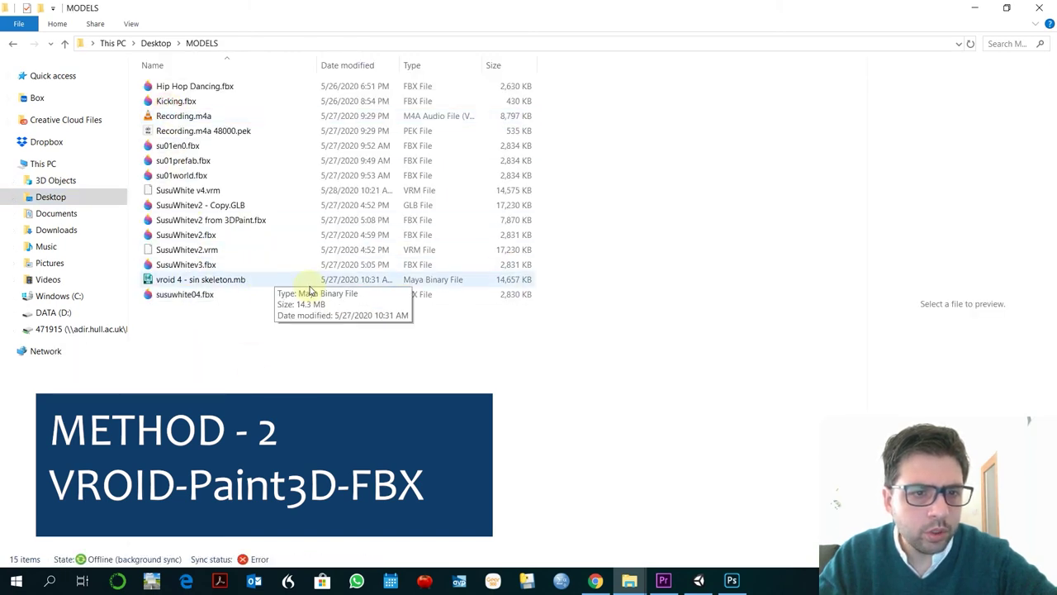
Display the contents of the MODELS folder as large icons.
{"action": "left_click", "coordinate": [131, 24]}
{"action": "left_click", "coordinate": [194, 41]}
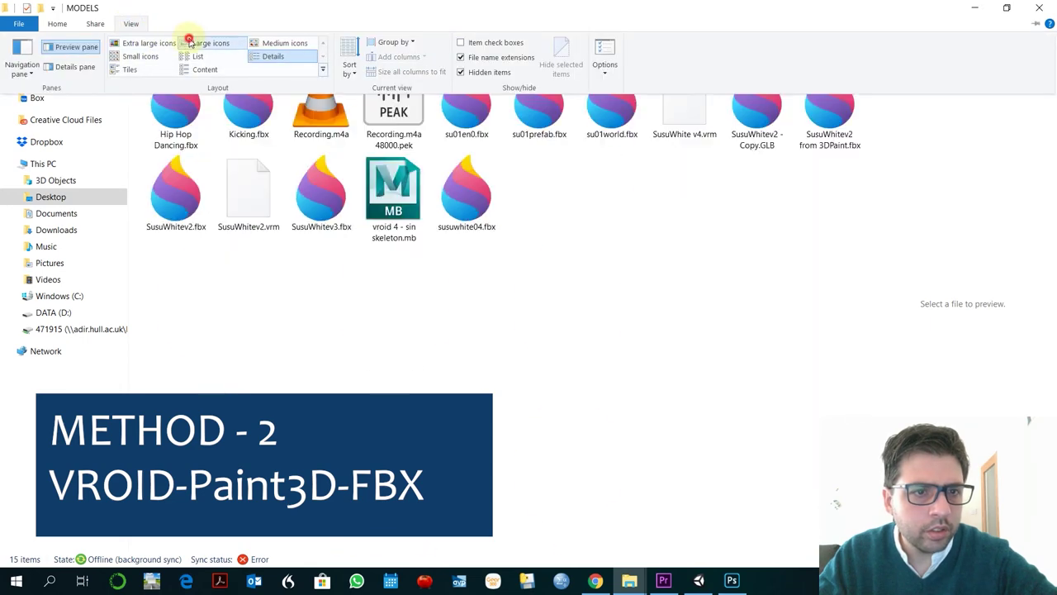
{"action": "left_click", "coordinate": [451, 259]}
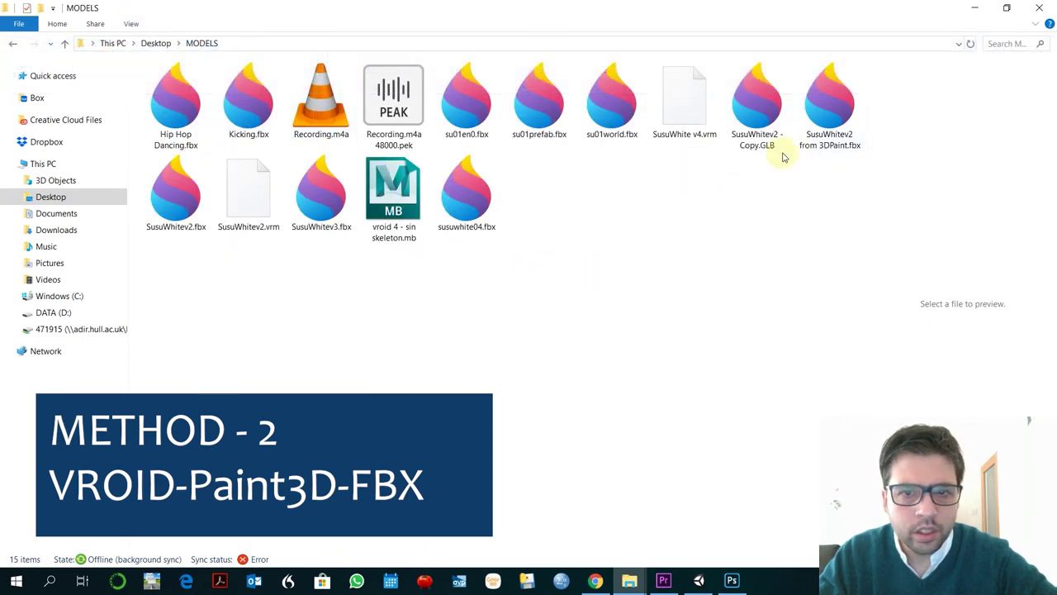
Rename SusuWhite v4.vrm to SusuWhite v4.GLB and accept the file extension change.
{"action": "left_click", "coordinate": [689, 134]}
{"action": "right_click", "coordinate": [692, 136]}
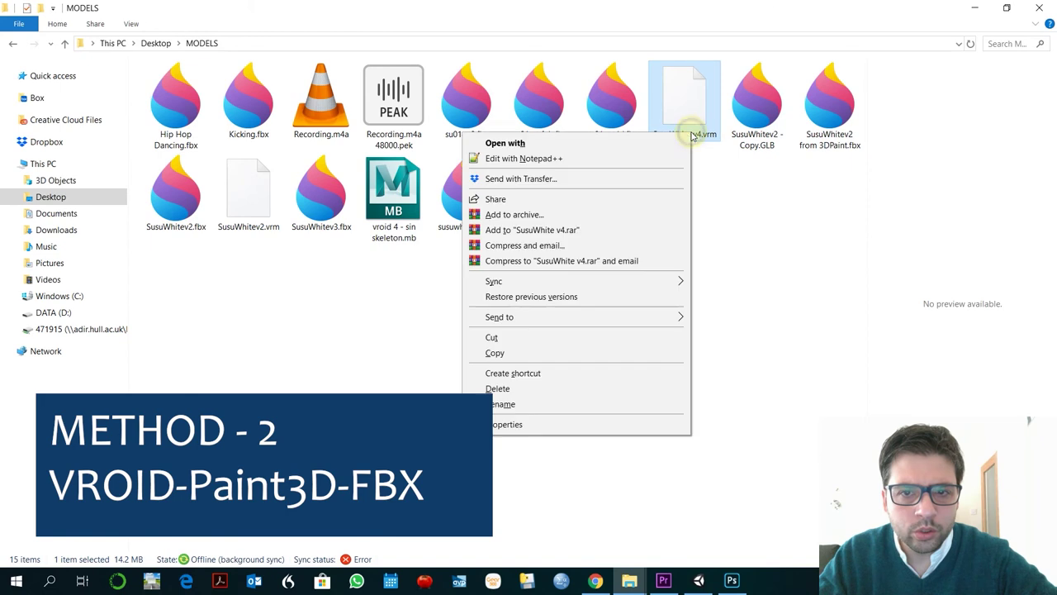
{"action": "left_click", "coordinate": [556, 403]}
{"action": "left_click", "coordinate": [715, 137]}
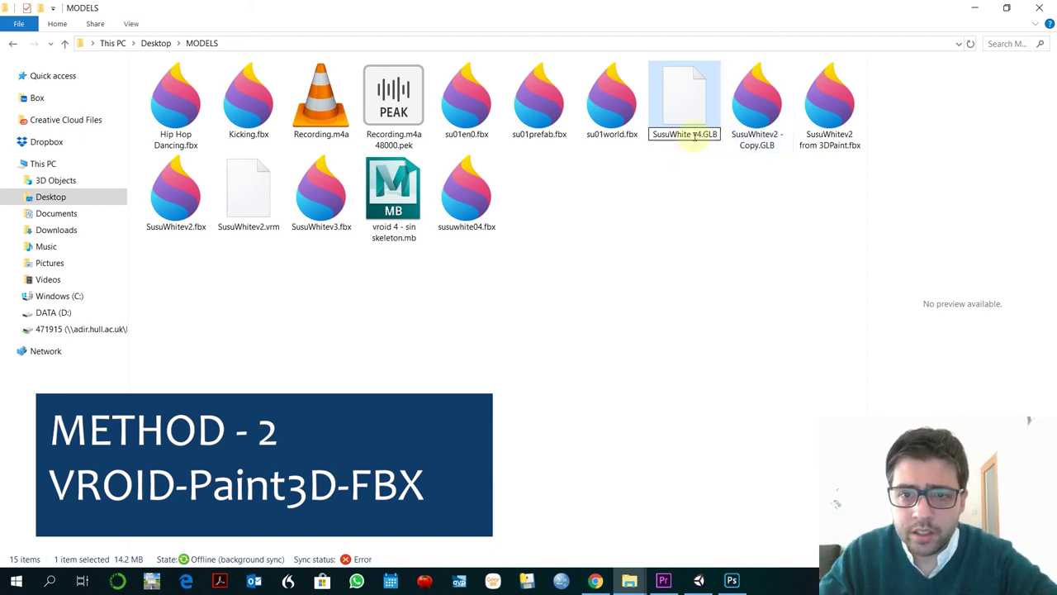
{"action": "left_click", "coordinate": [675, 93]}
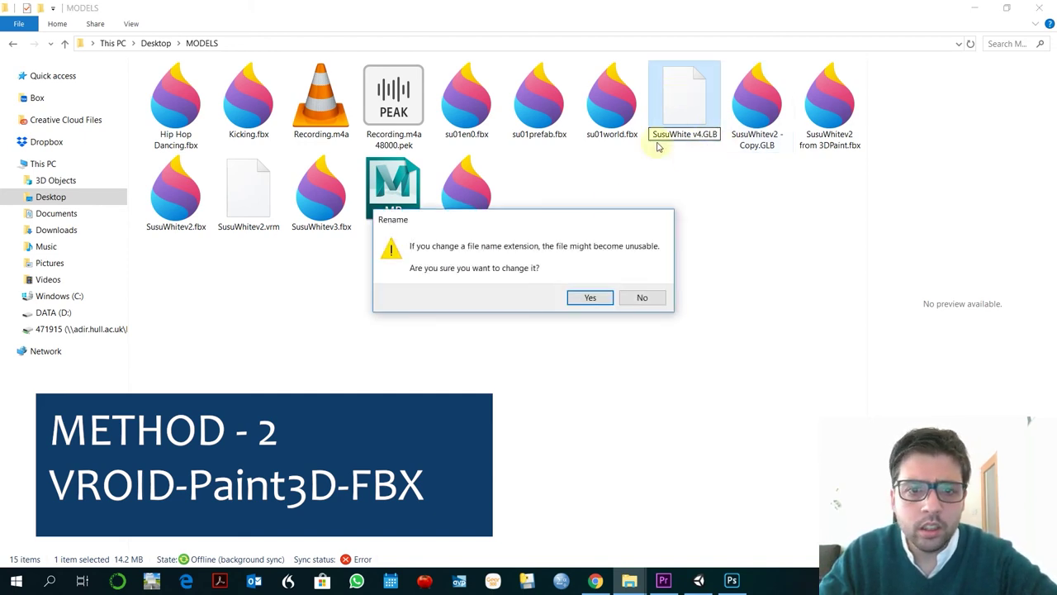
{"action": "left_click", "coordinate": [589, 298]}
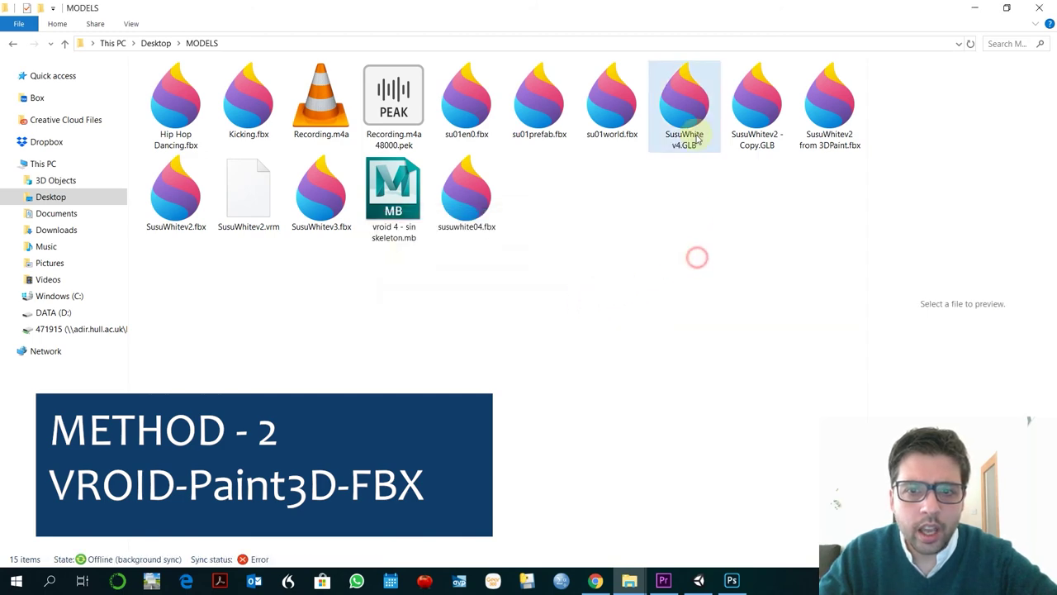
Open SusuWhite v4.GLB in Paint 3D, inspect the avatar from different angles and enlarge the window.
{"action": "double_click", "coordinate": [686, 103]}
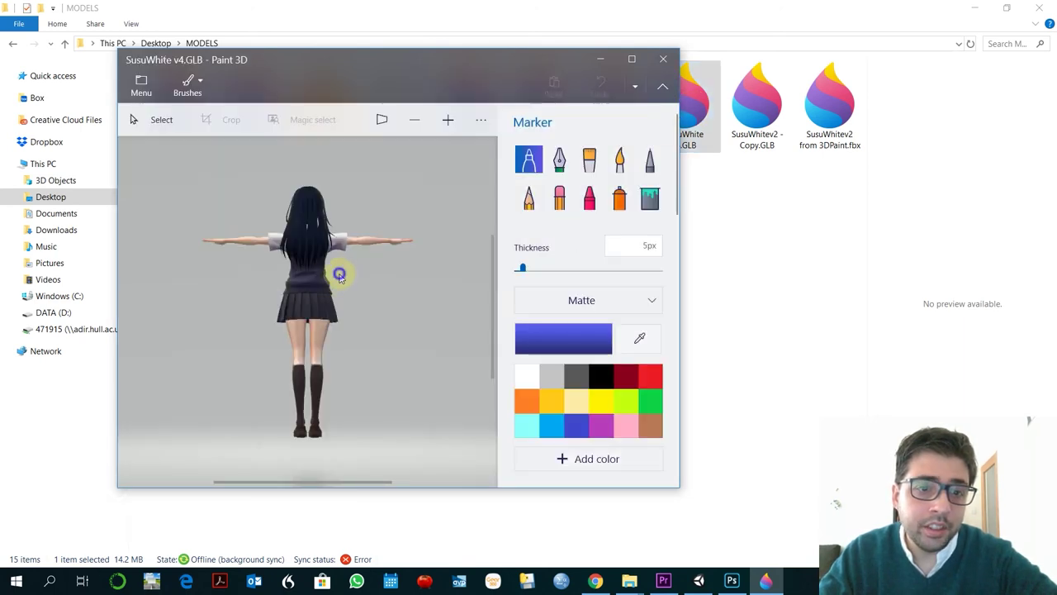
{"action": "left_click_drag", "start_coordinate": [309, 433], "coordinate": [69, 419]}
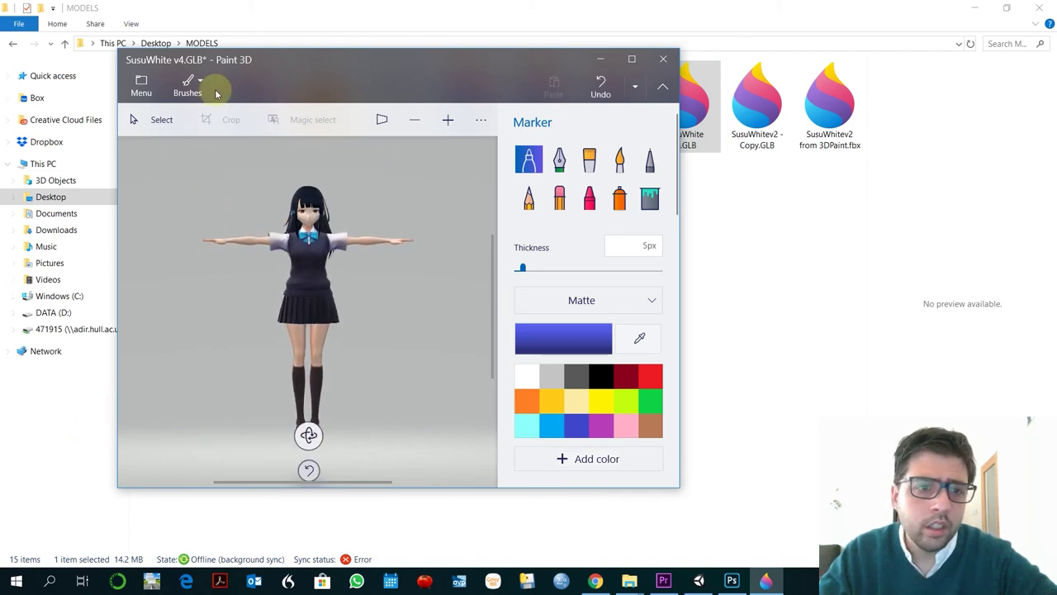
{"action": "scroll", "coordinate": [313, 200], "scroll_direction": "up", "scroll_amount": 5}
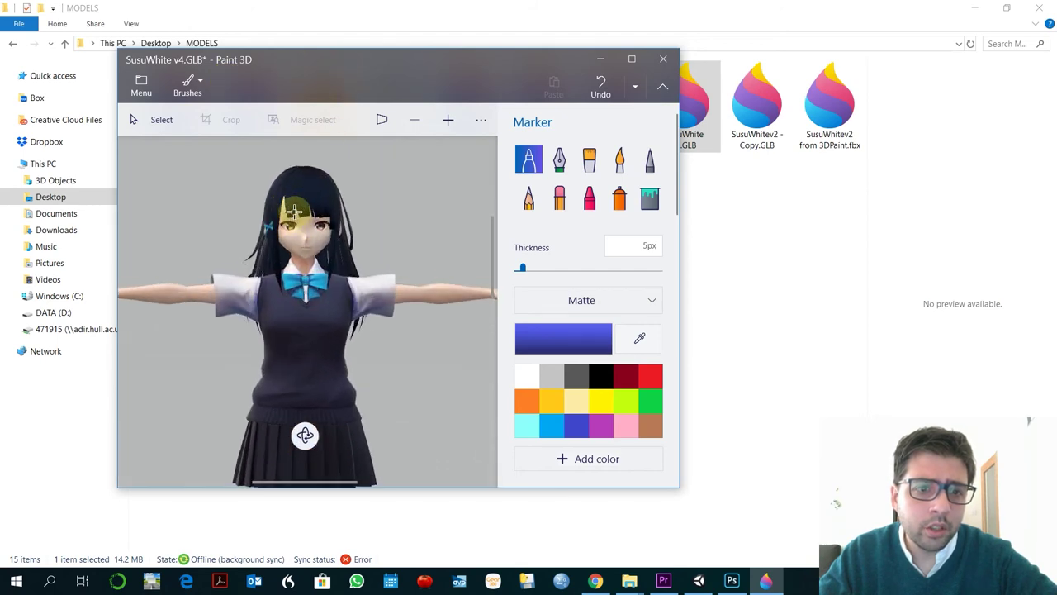
{"action": "scroll", "coordinate": [379, 262], "scroll_direction": "down", "scroll_amount": 5}
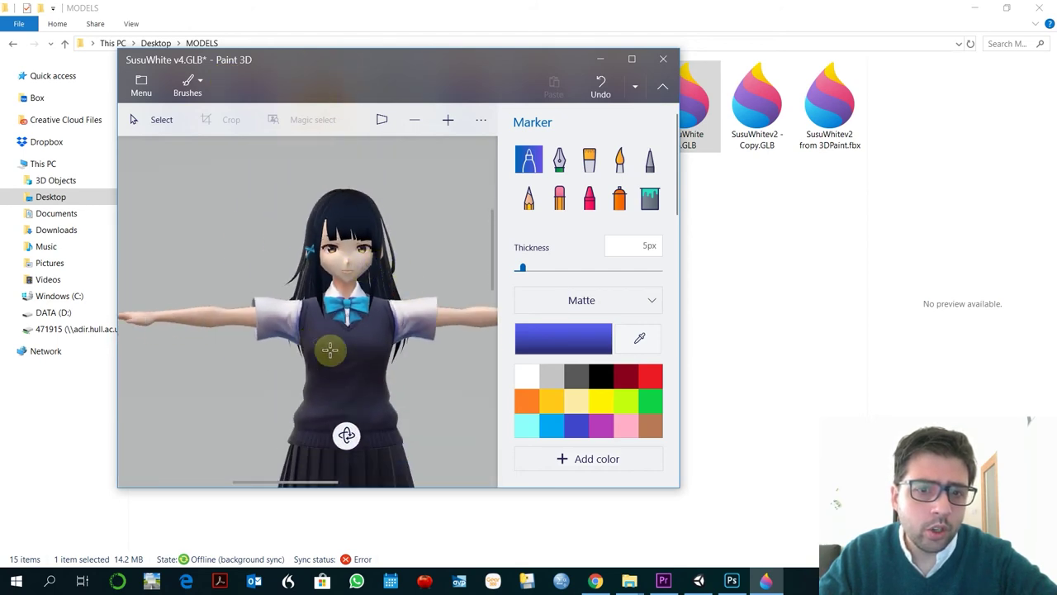
{"action": "left_click", "coordinate": [600, 59]}
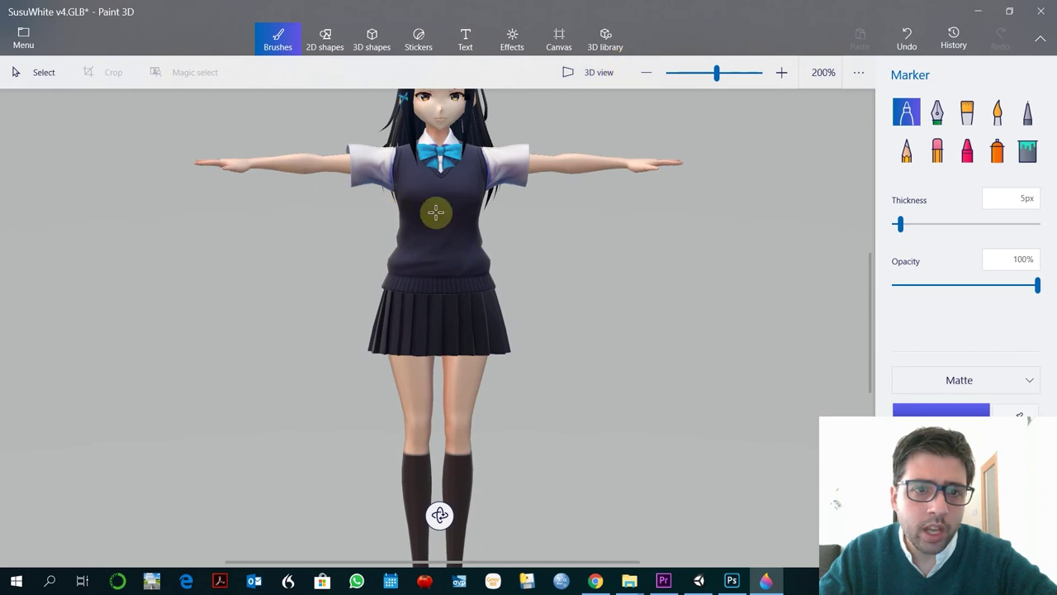
{"action": "scroll", "coordinate": [436, 213], "scroll_direction": "up", "scroll_amount": 3}
{"action": "scroll", "coordinate": [436, 213], "scroll_direction": "down", "scroll_amount": 3}
{"action": "scroll", "coordinate": [437, 213], "scroll_direction": "down", "scroll_amount": 2}
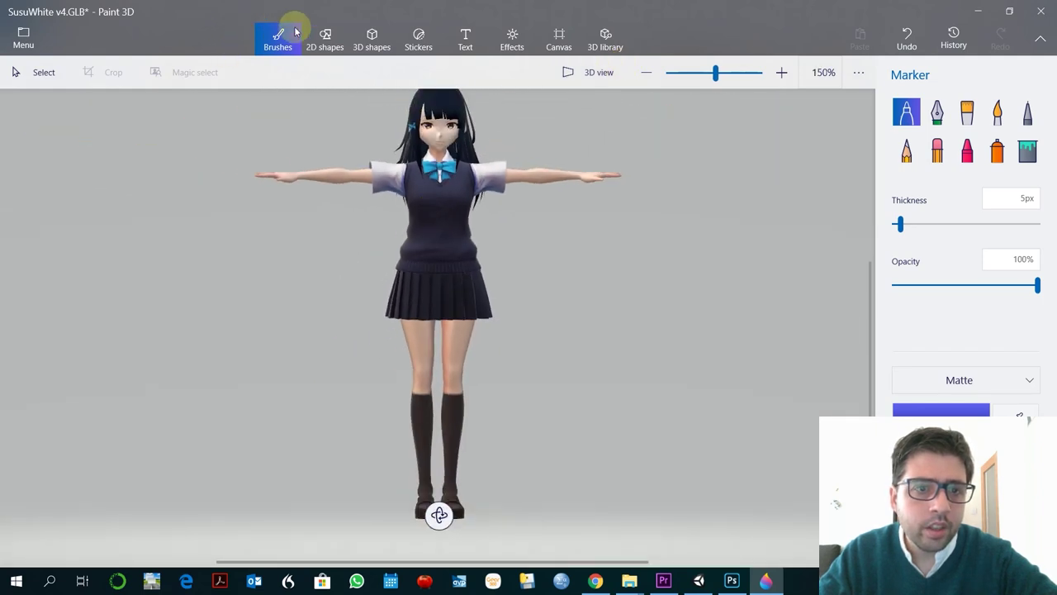
Start saving a copy of the avatar as a 3D model with the file type 3D - FBX (*.fbx).
{"action": "left_click", "coordinate": [10, 37]}
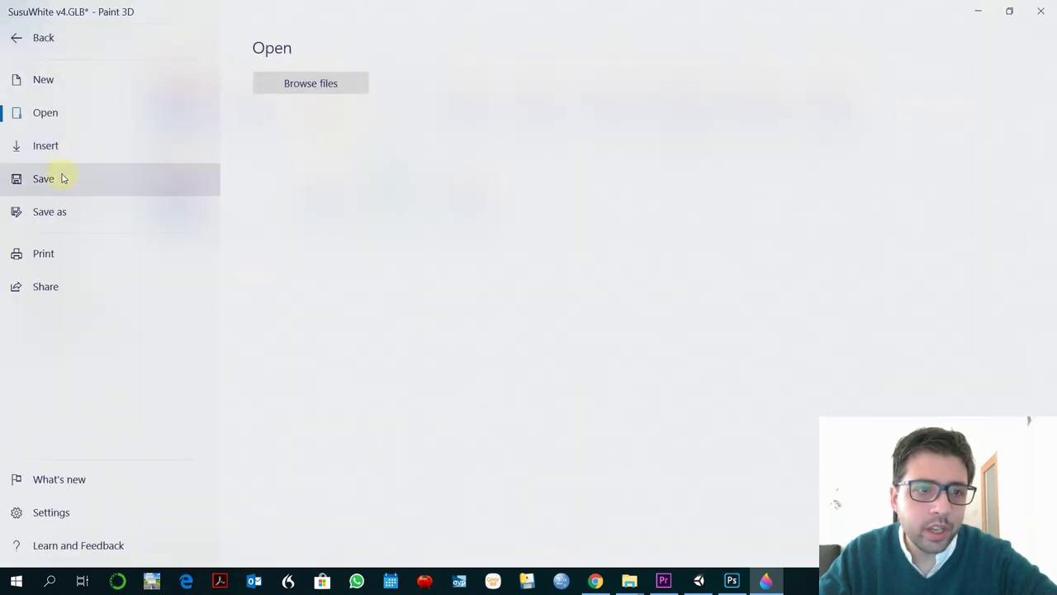
{"action": "left_click", "coordinate": [70, 208]}
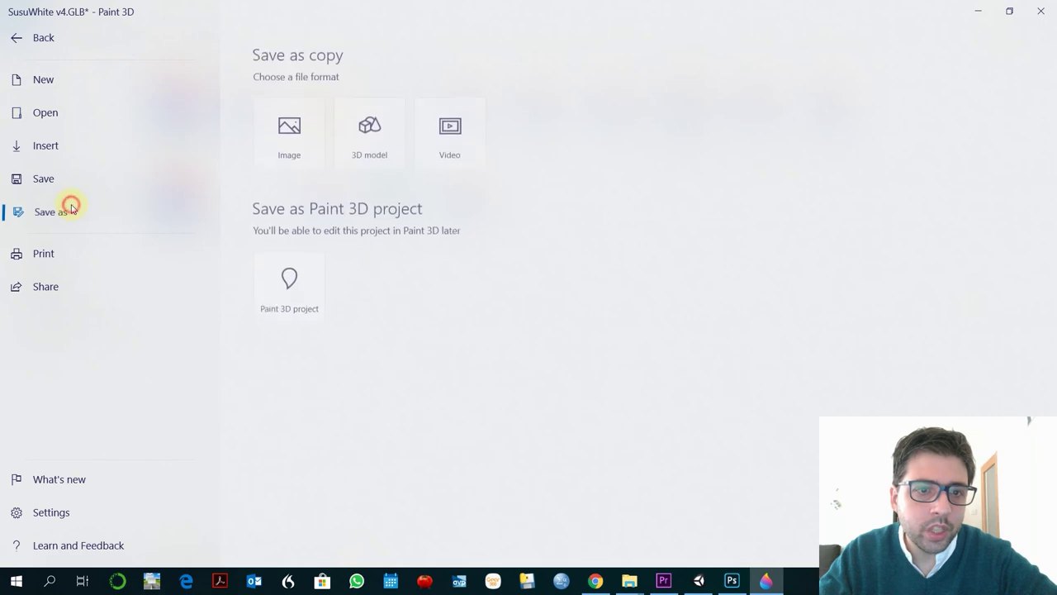
{"action": "left_click", "coordinate": [380, 133]}
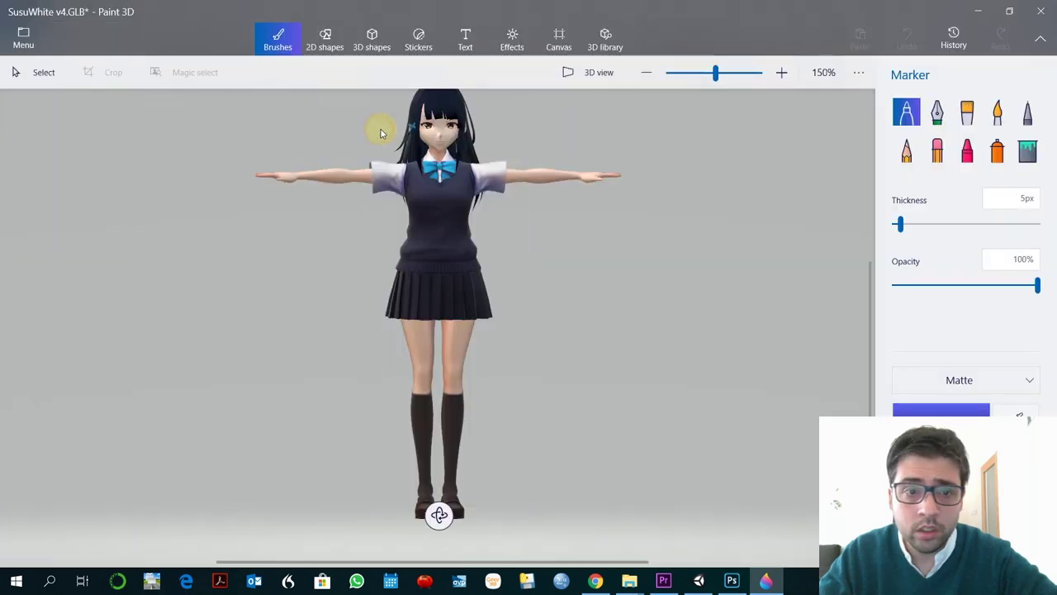
{"action": "left_click", "coordinate": [237, 276]}
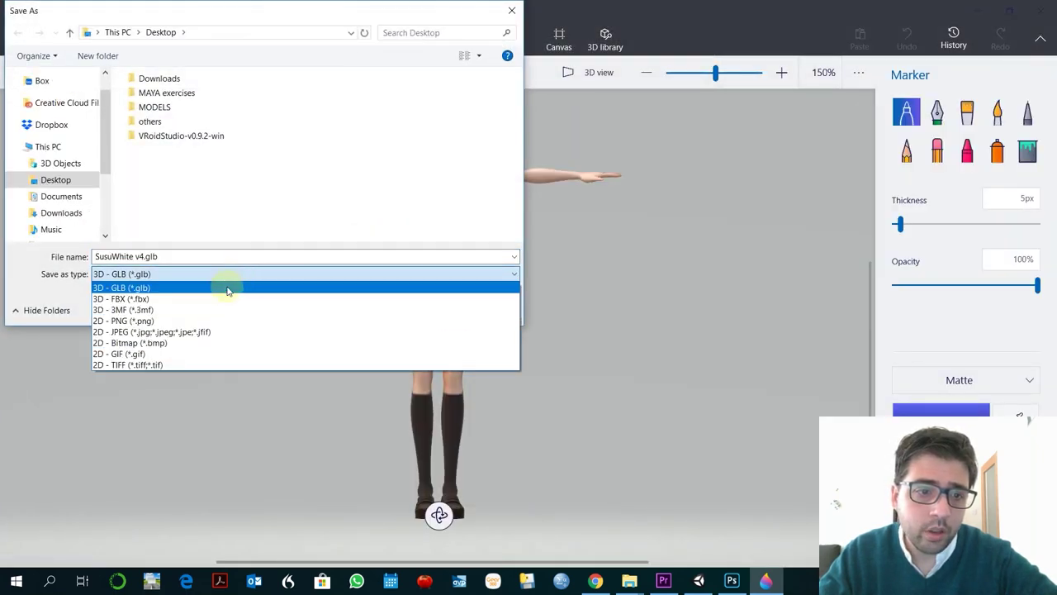
{"action": "left_click", "coordinate": [219, 299]}
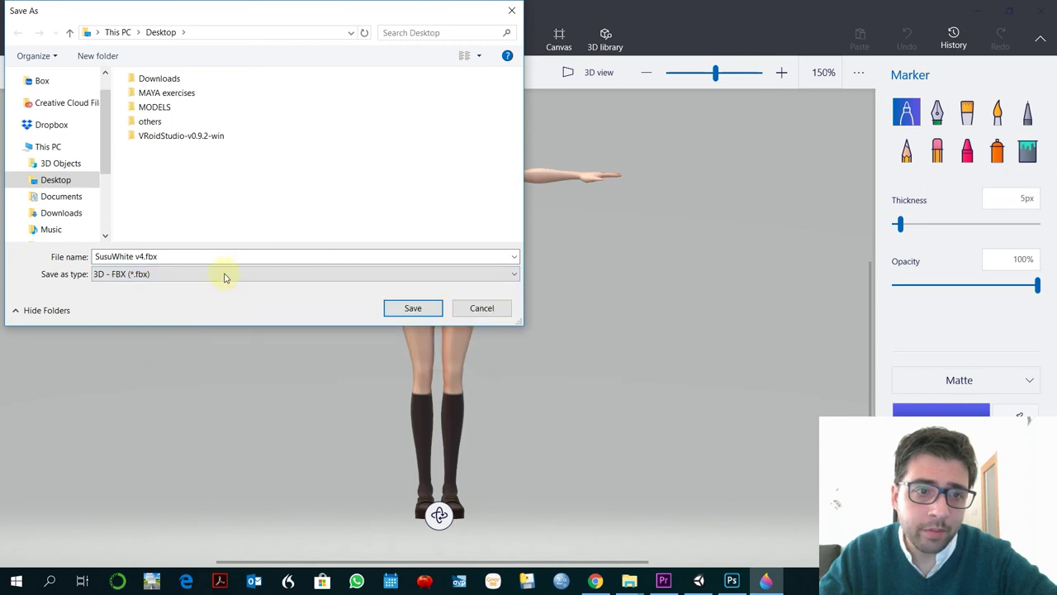
Save the FBX copy in the Desktop's MODELS folder as SusuWhitev4 from 3DPaint.fbx.
{"action": "double_click", "coordinate": [194, 92]}
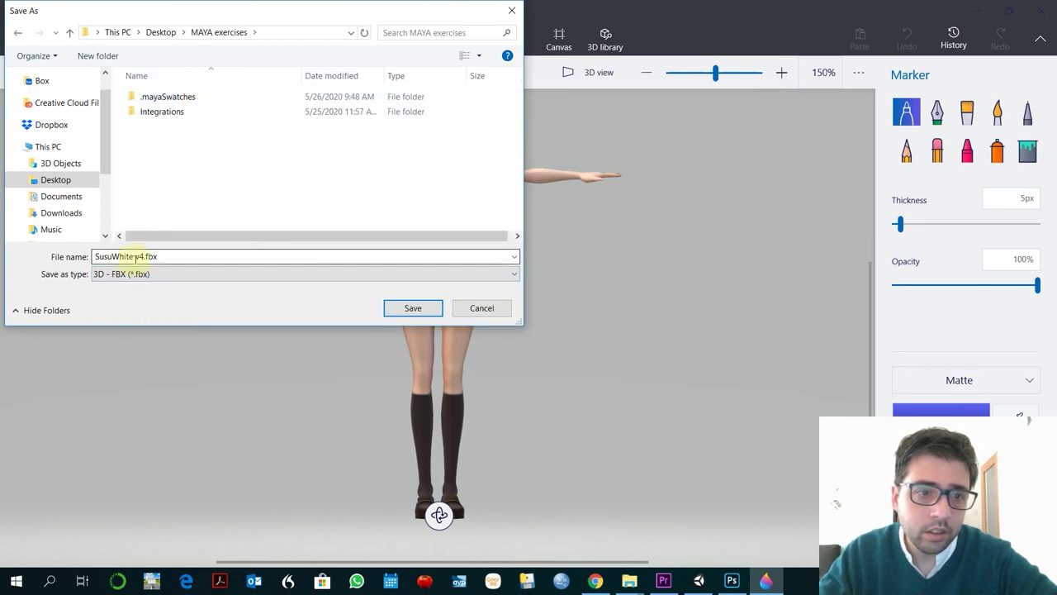
{"action": "triple_click", "coordinate": [137, 257]}
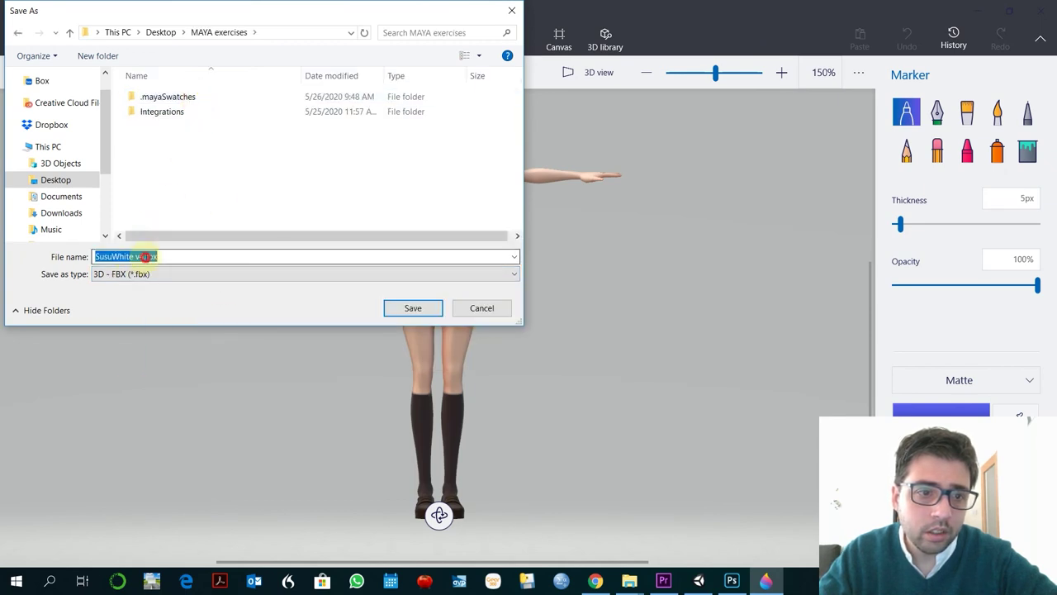
{"action": "left_click", "coordinate": [161, 33]}
{"action": "double_click", "coordinate": [173, 110]}
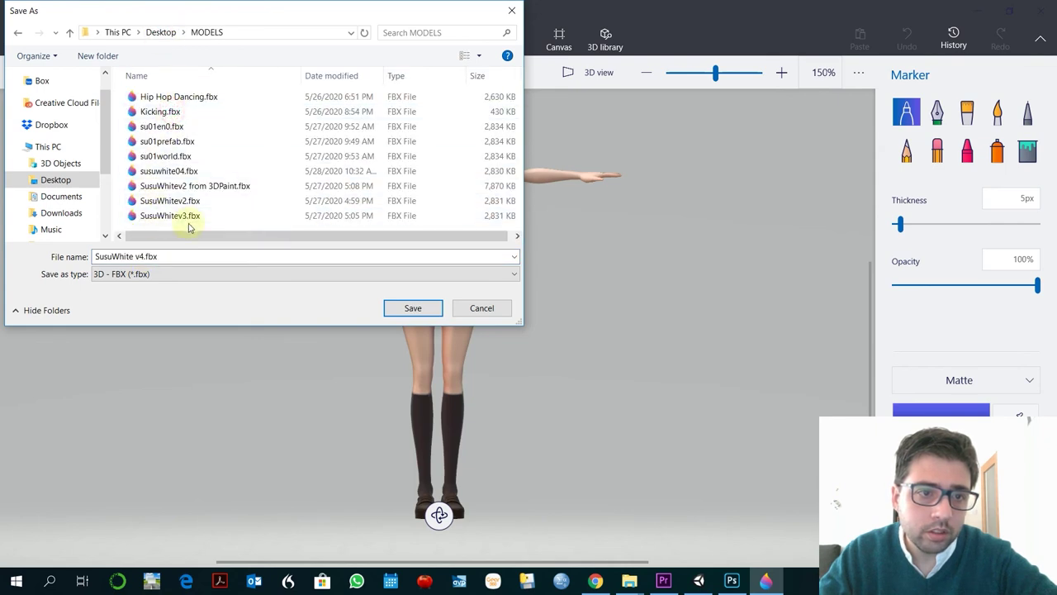
{"action": "left_click", "coordinate": [273, 186]}
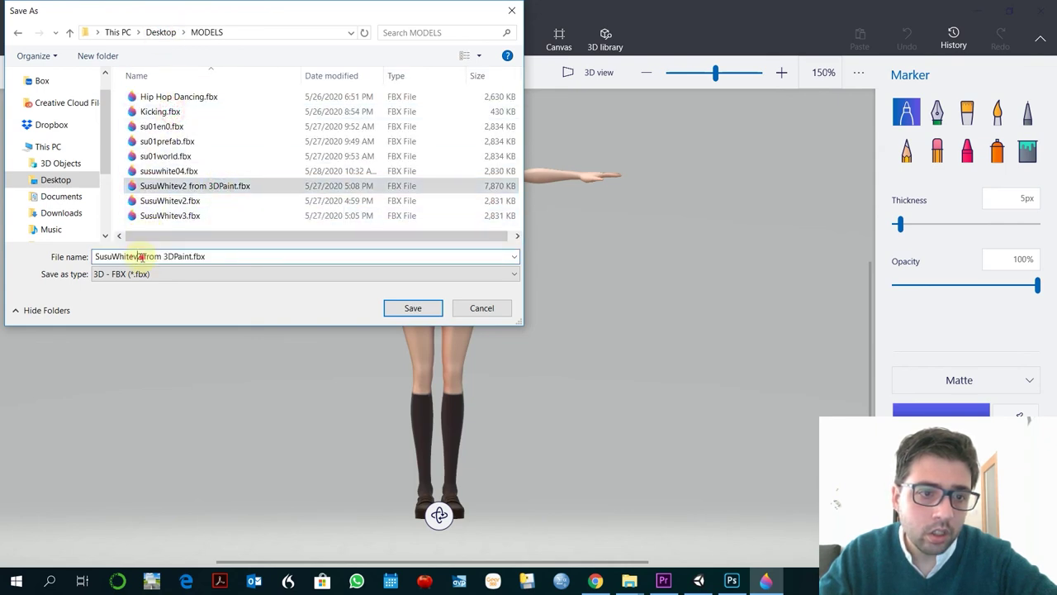
{"action": "left_click_drag", "start_coordinate": [142, 257], "coordinate": [137, 256]}
{"action": "type", "text": "4"}
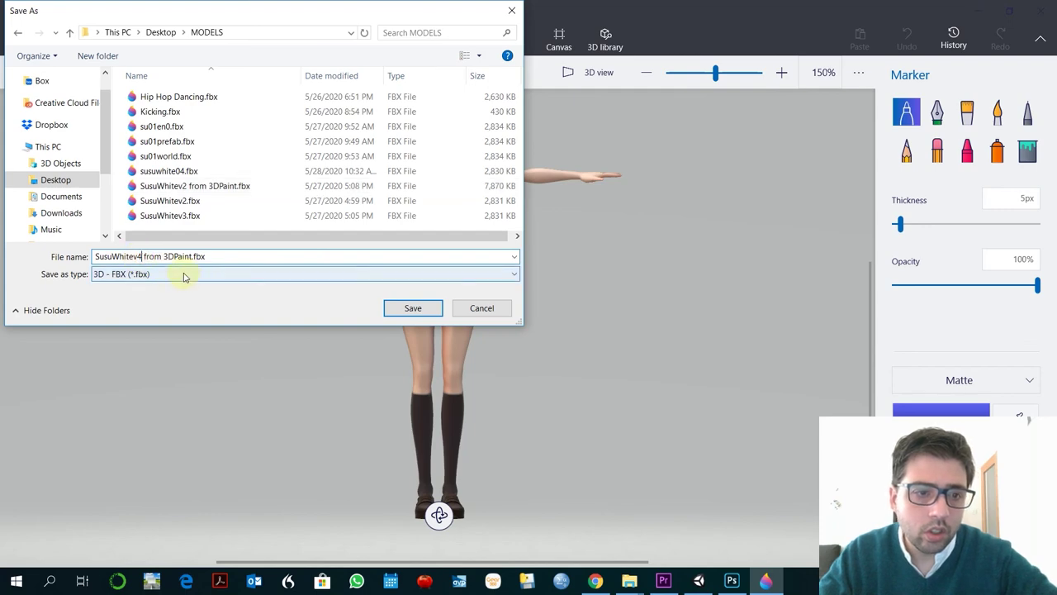
{"action": "left_click", "coordinate": [410, 310]}
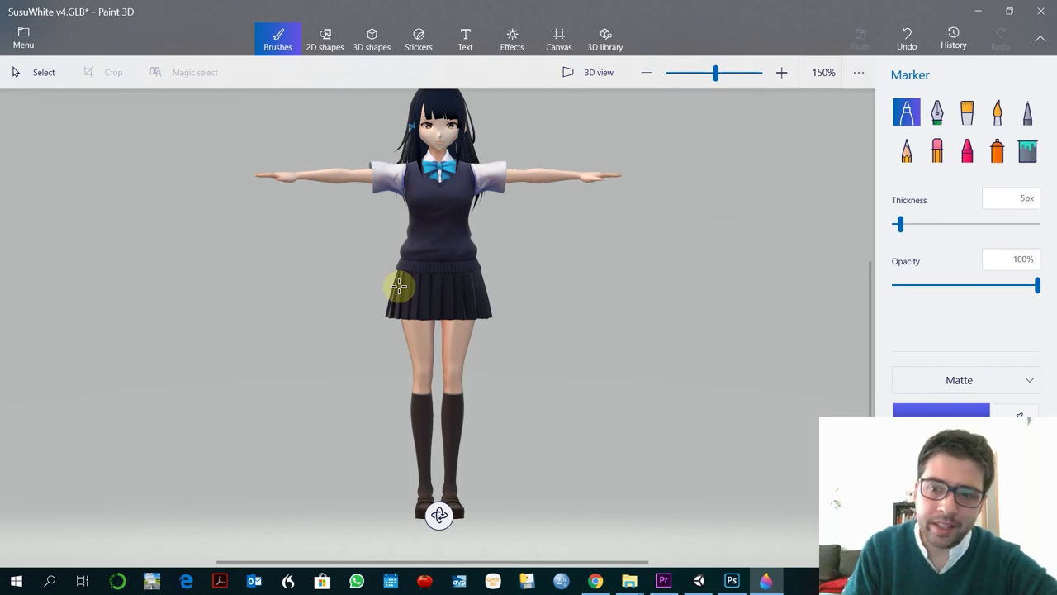
Switch to Unity and examine the recoloured avatar in the Scene view.
{"action": "left_click", "coordinate": [698, 581]}
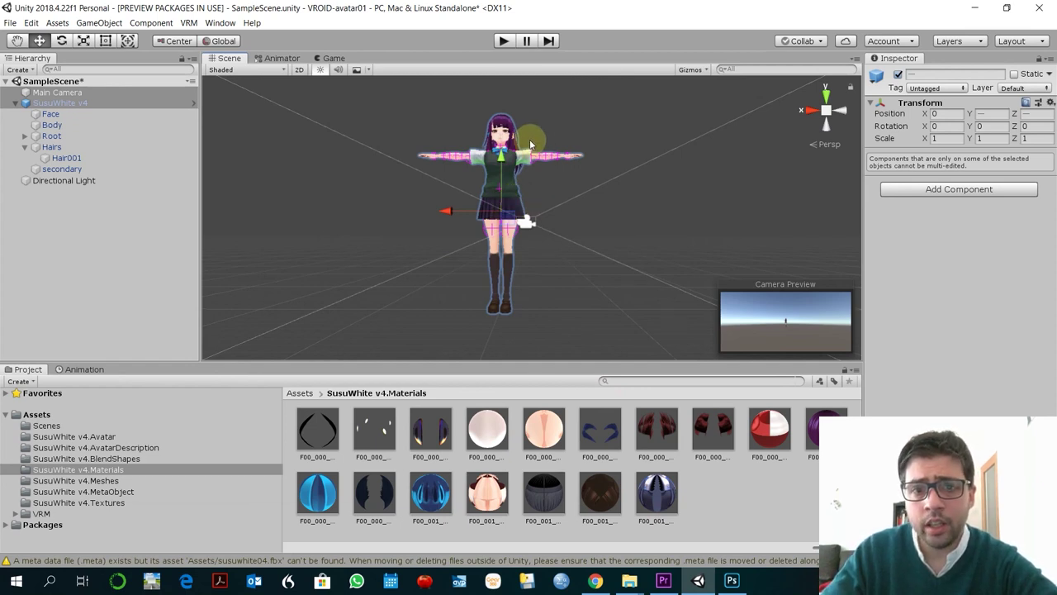
{"action": "scroll", "coordinate": [531, 134], "scroll_direction": "up", "scroll_amount": 3}
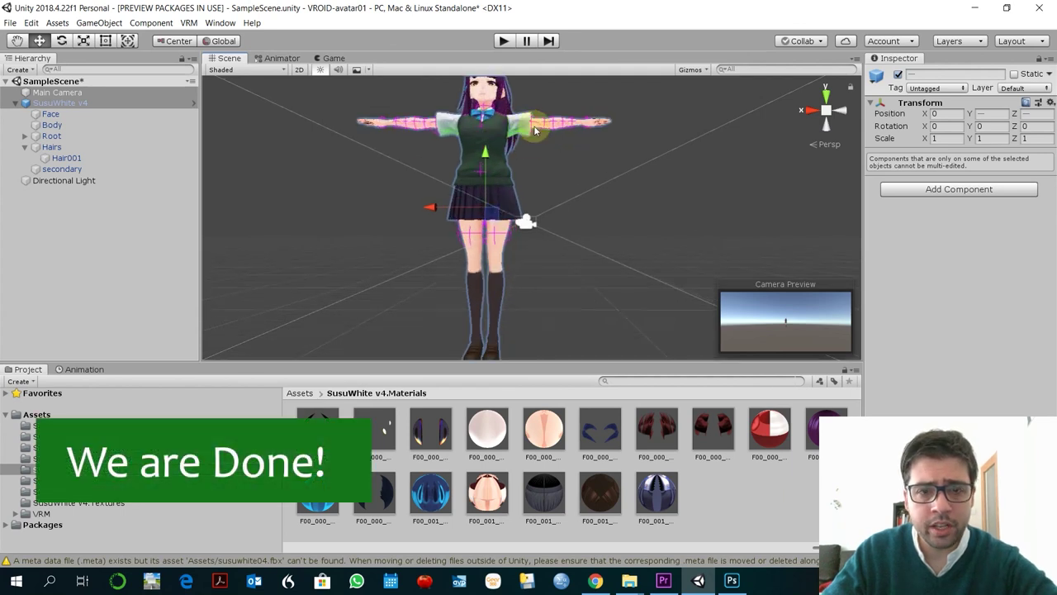
{"action": "scroll", "coordinate": [537, 165], "scroll_direction": "up", "scroll_amount": 4}
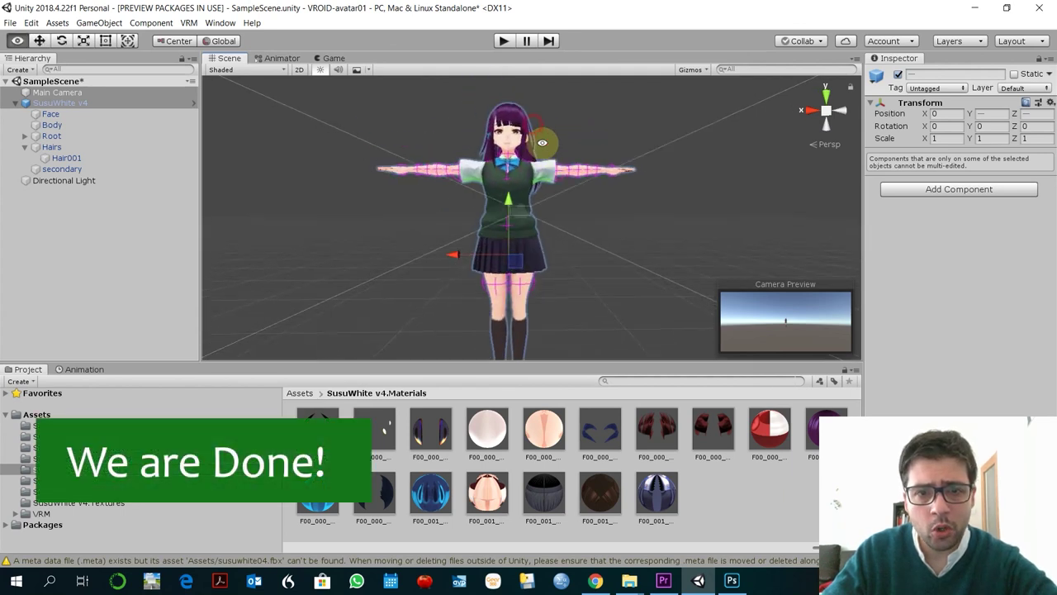